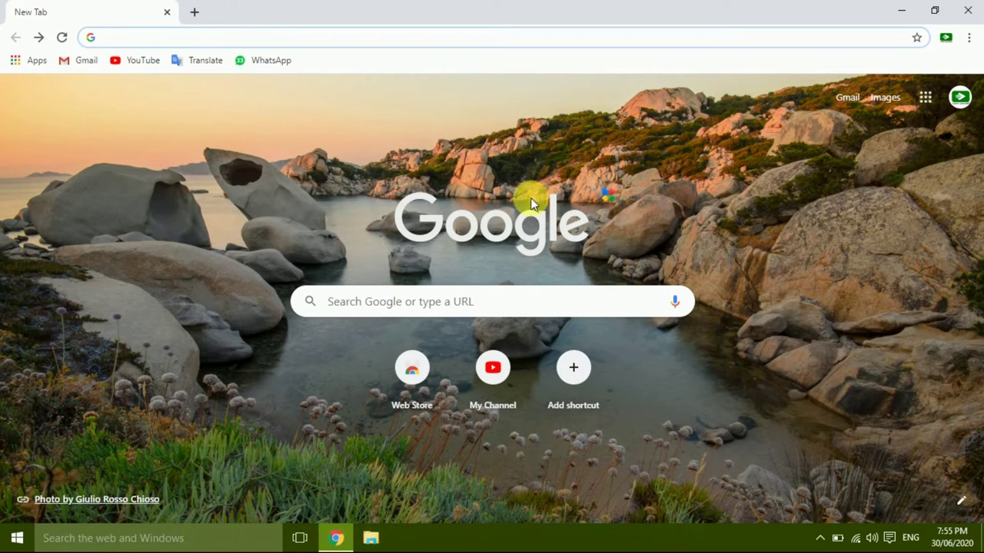
- Search Google for "shotcut" and open the Shotcut home page from the results
left_click(374, 309)
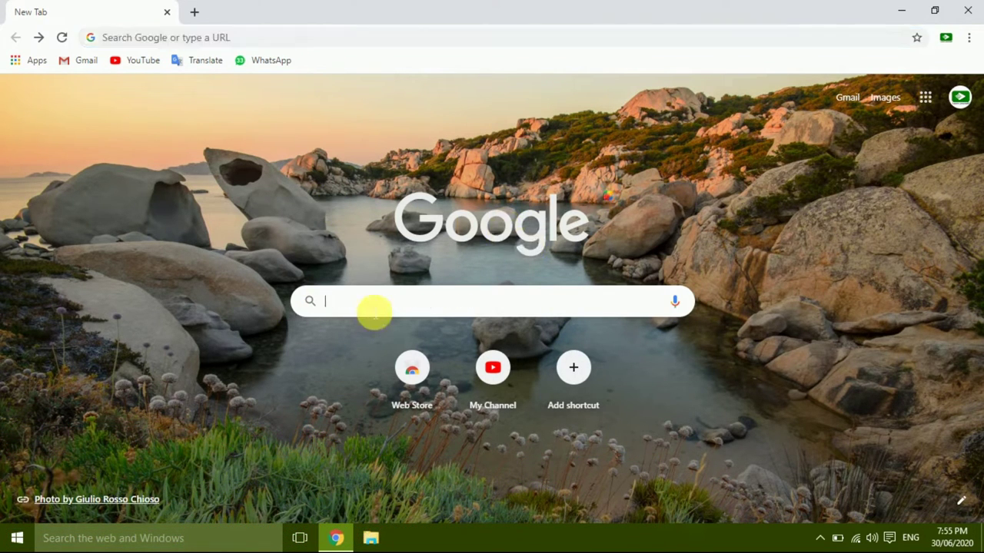
type("shot")
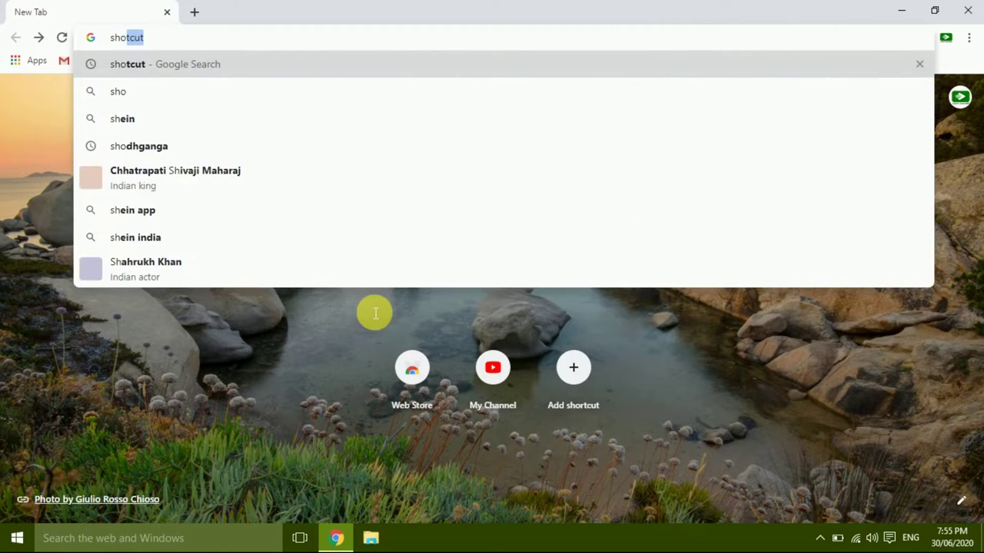
type("cut")
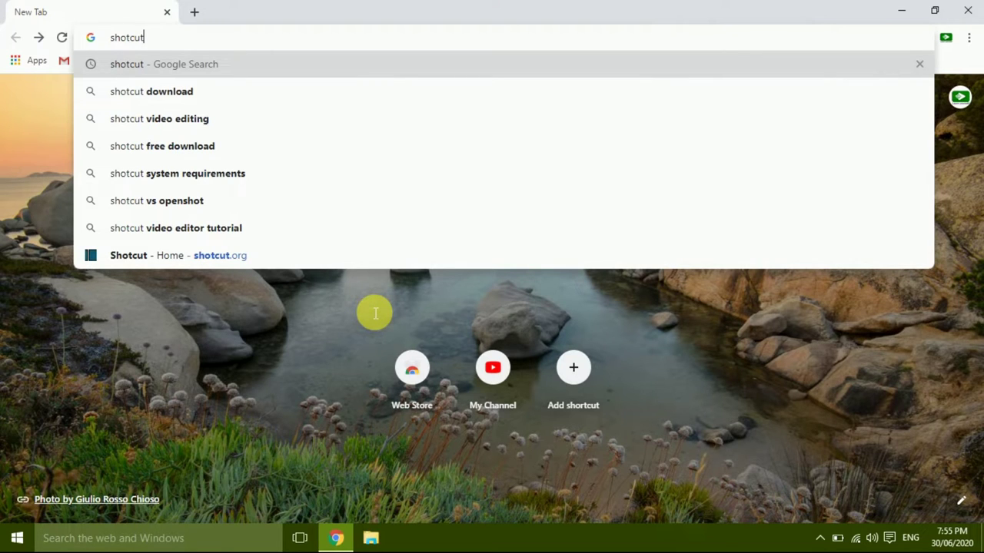
key("Return")
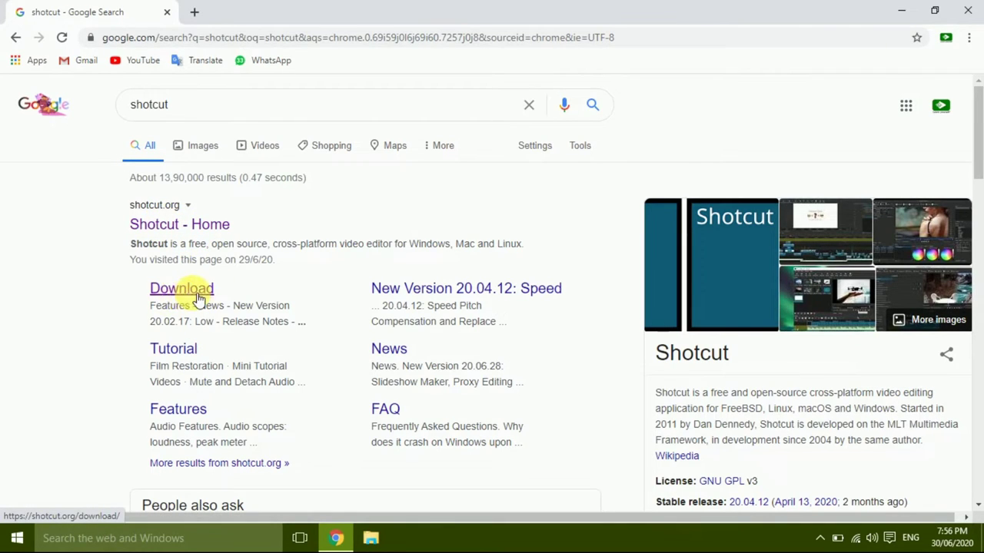
left_click(176, 227)
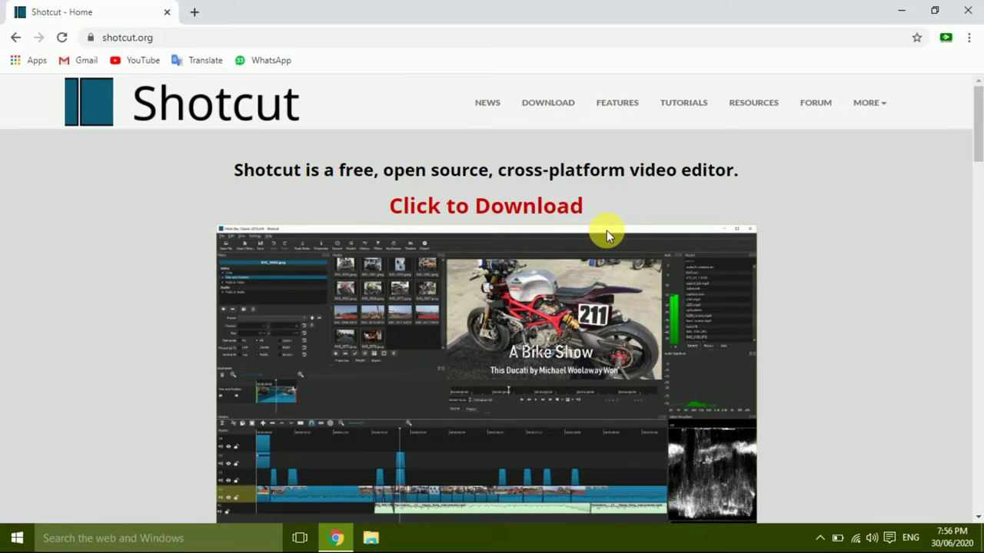
- Open the Shotcut download page and go to the Windows installers for version 20.06.28
left_click(510, 213)
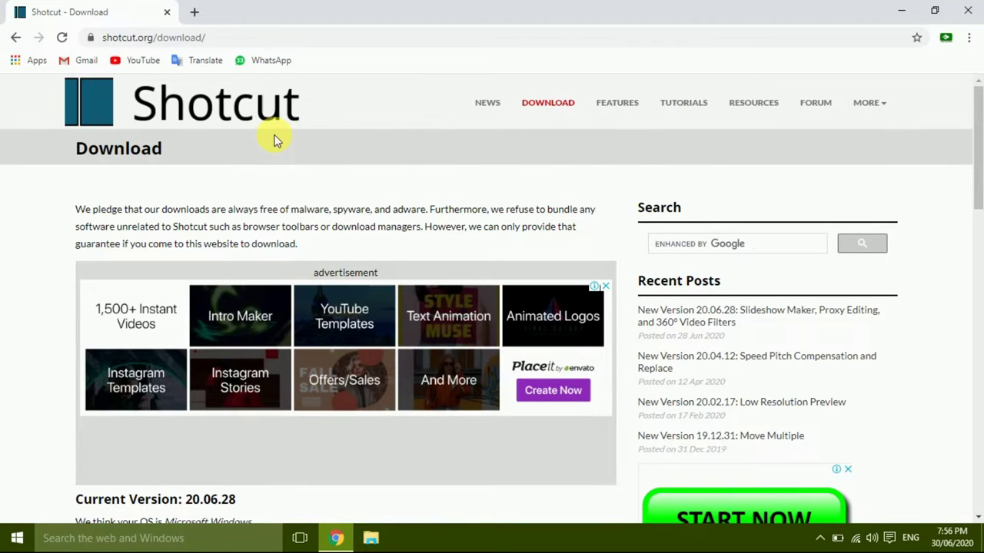
scroll(331, 140, "down", 4)
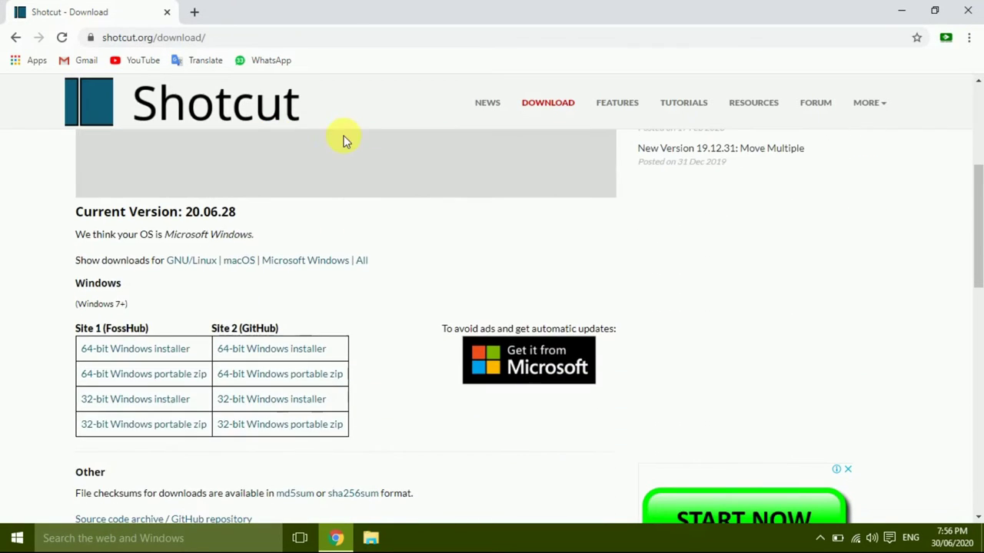
scroll(250, 298, "down", 1)
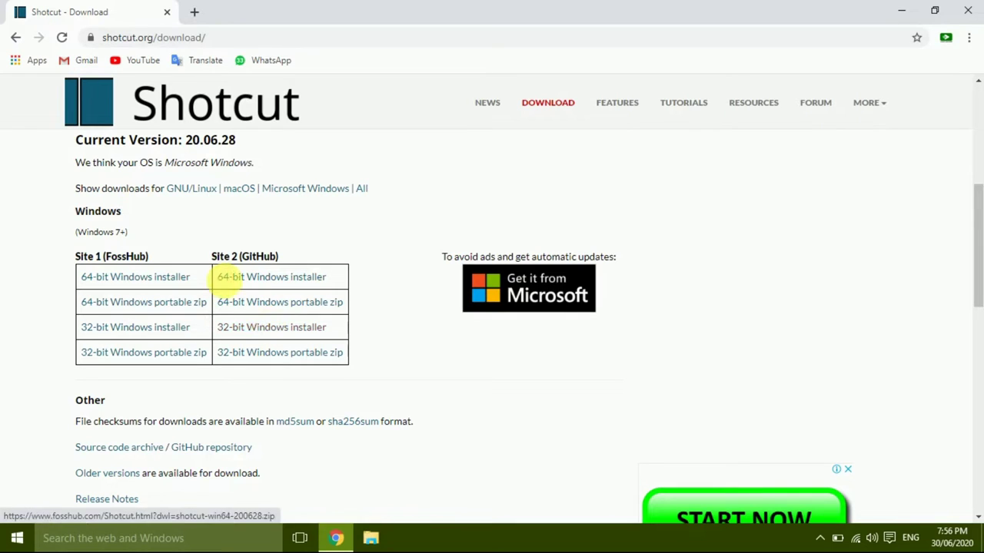
left_click(257, 334)
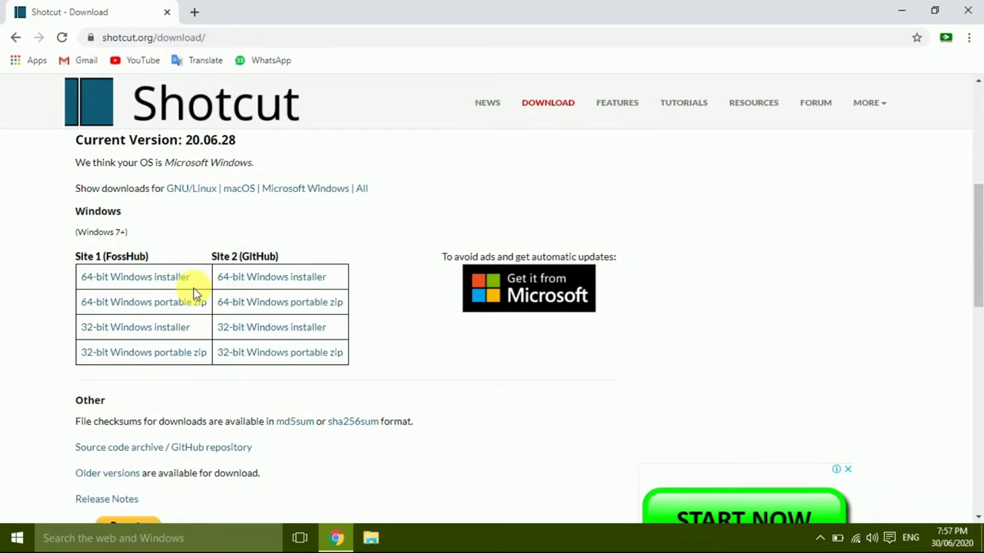
- Check in the This PC system properties whether Windows is 32-bit or 64-bit, with the browser minimized
left_click(904, 11)
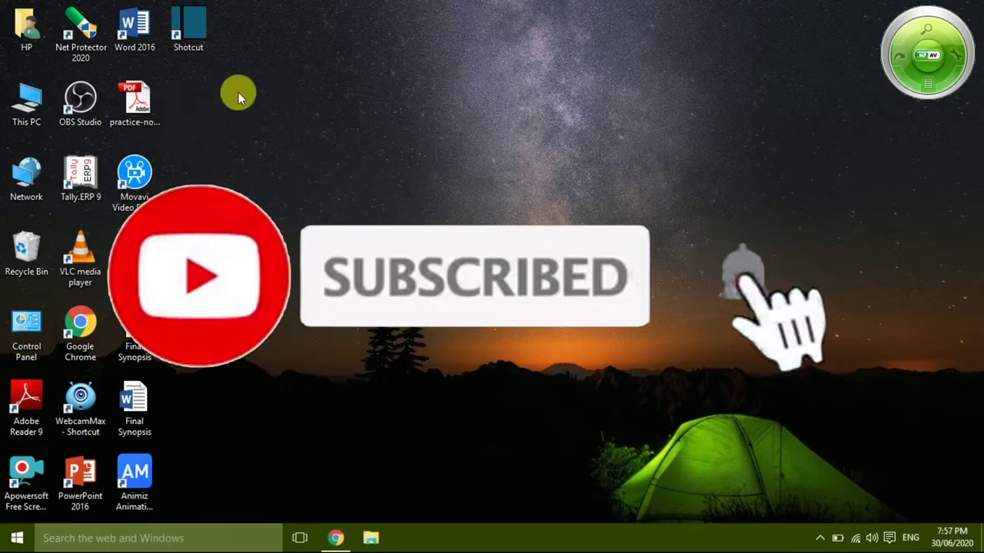
right_click(20, 109)
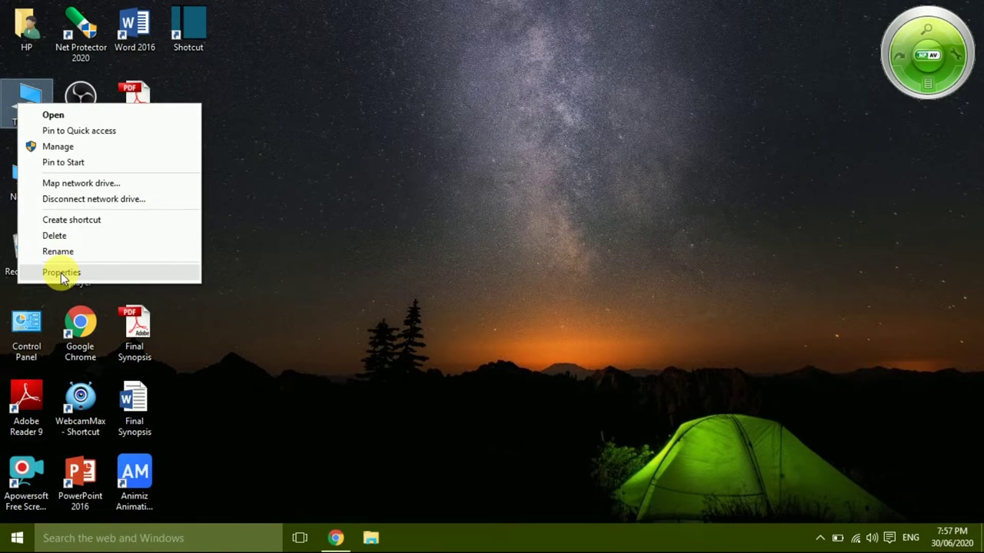
left_click(74, 274)
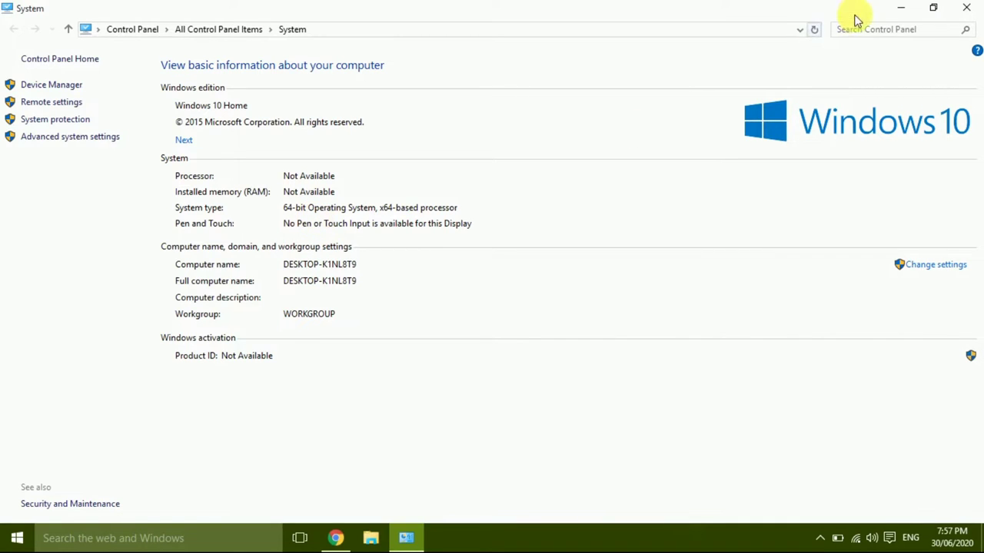
left_click(901, 8)
- Return to Chrome and download the 64-bit Windows installer of Shotcut from FossHub
left_click(336, 538)
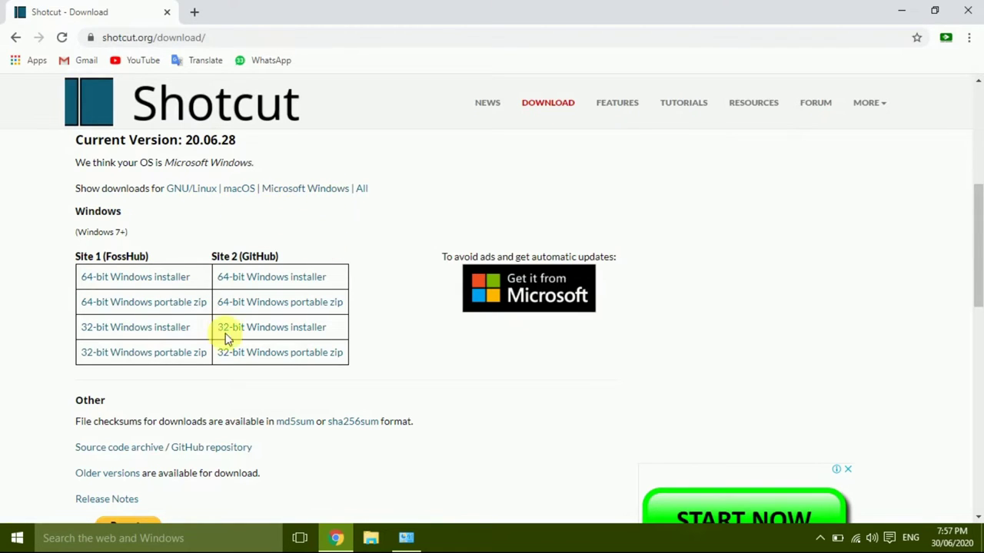
left_click(148, 284)
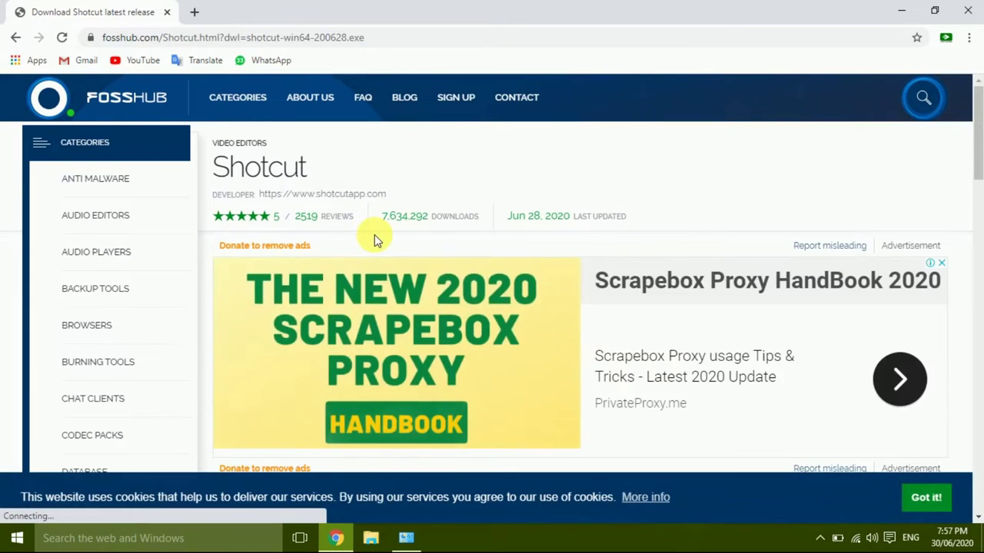
scroll(151, 449, "down", 1)
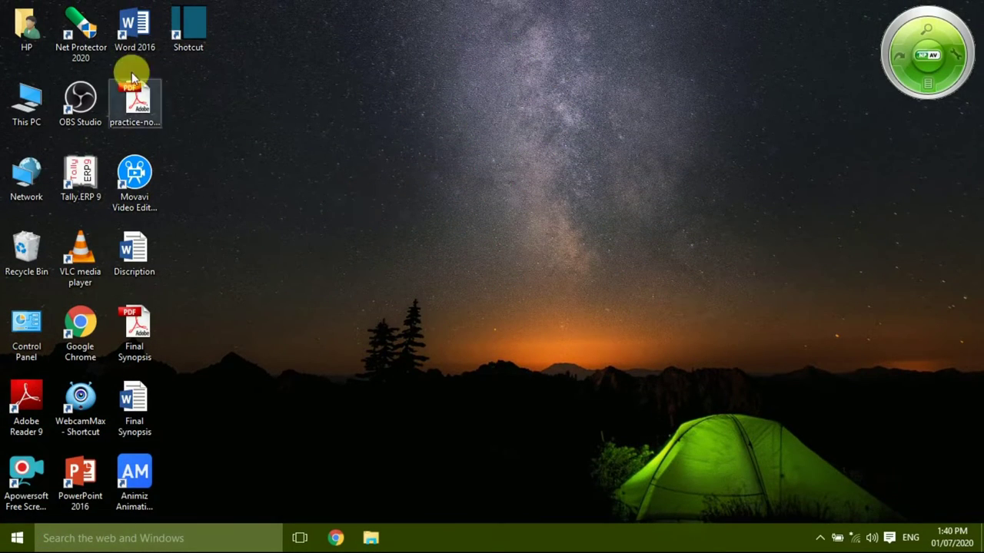
- Launch Shotcut from the desktop and start a new project named "tutorial" with automatic video mode
double_click(196, 40)
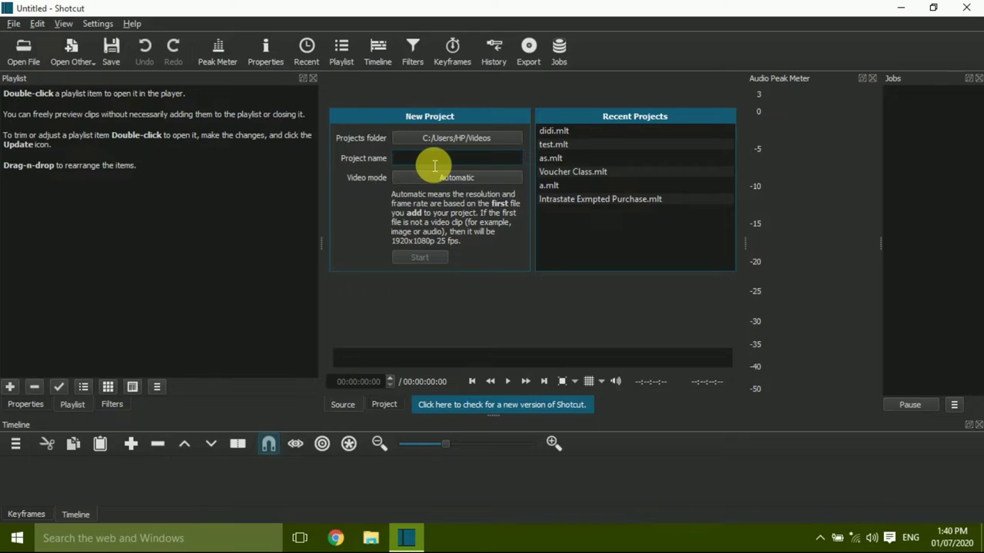
type("tutorial")
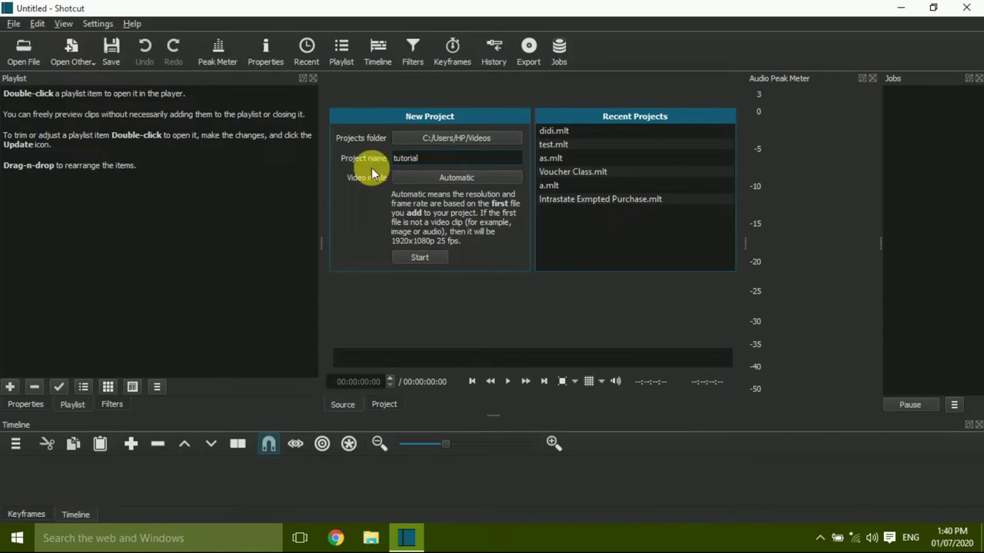
left_click(422, 259)
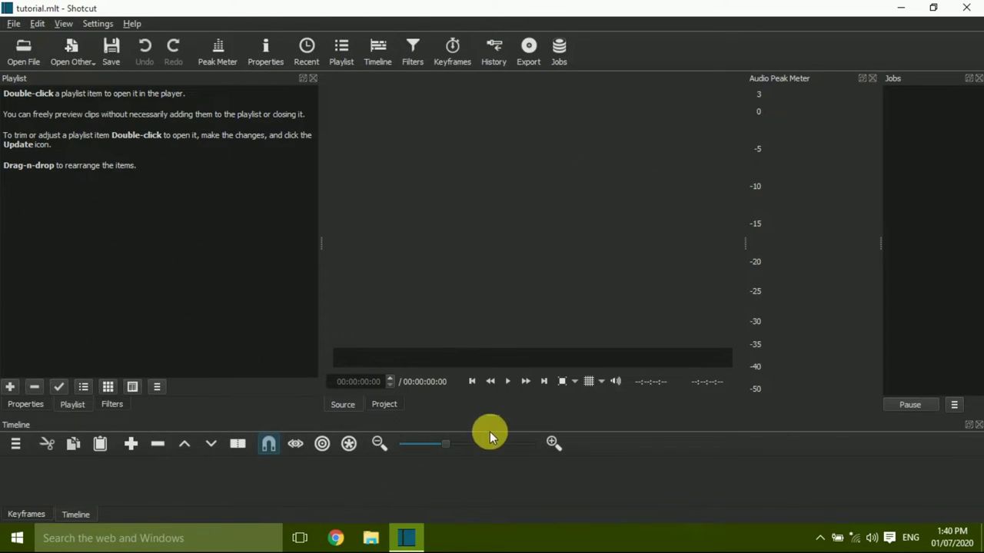
- Enlarge the timeline area upward and remove the Jobs panel from the layout
left_click_drag(500, 422, 514, 397)
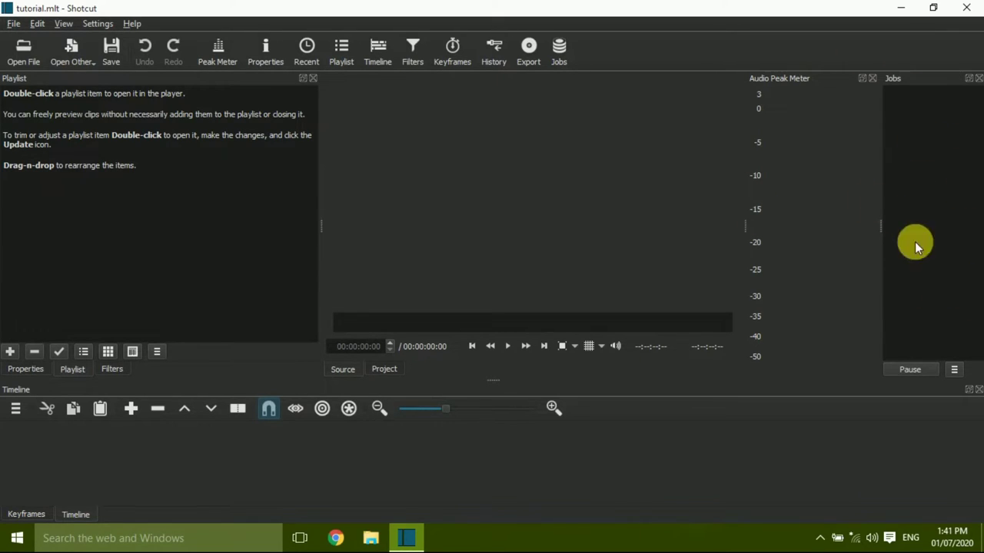
left_click(980, 80)
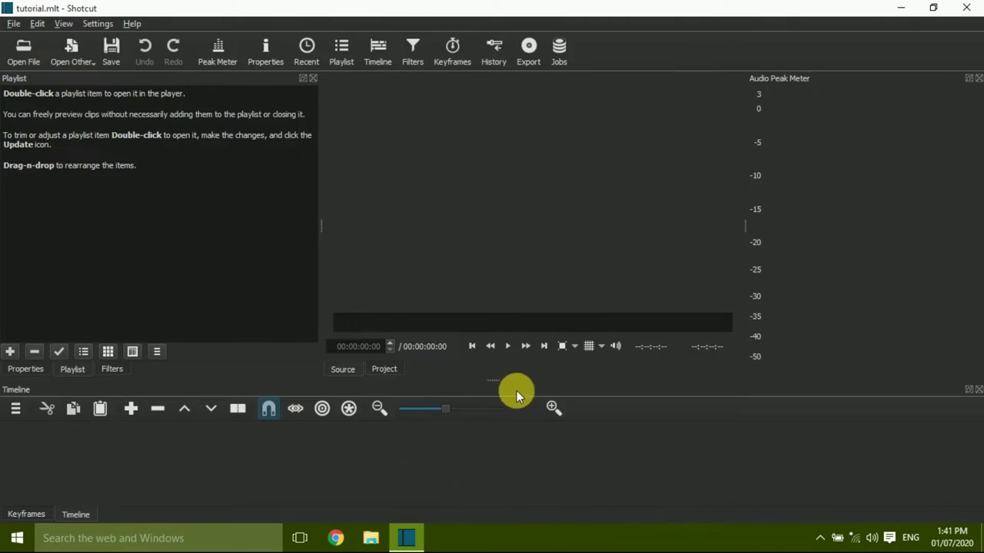
left_click_drag(503, 387, 493, 350)
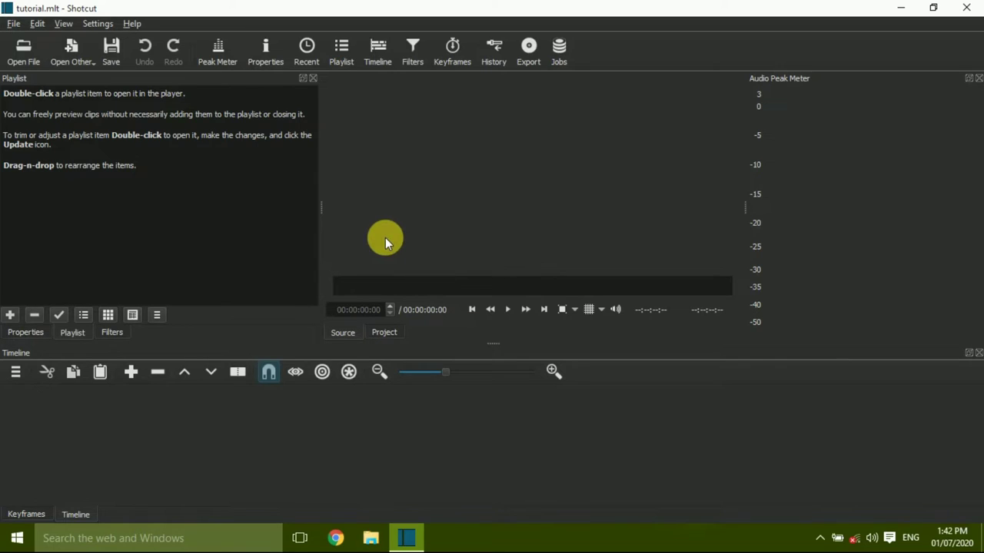
- Open the video files MOV_0039 and MOV_0040 from the "video editing data" folder
left_click(29, 62)
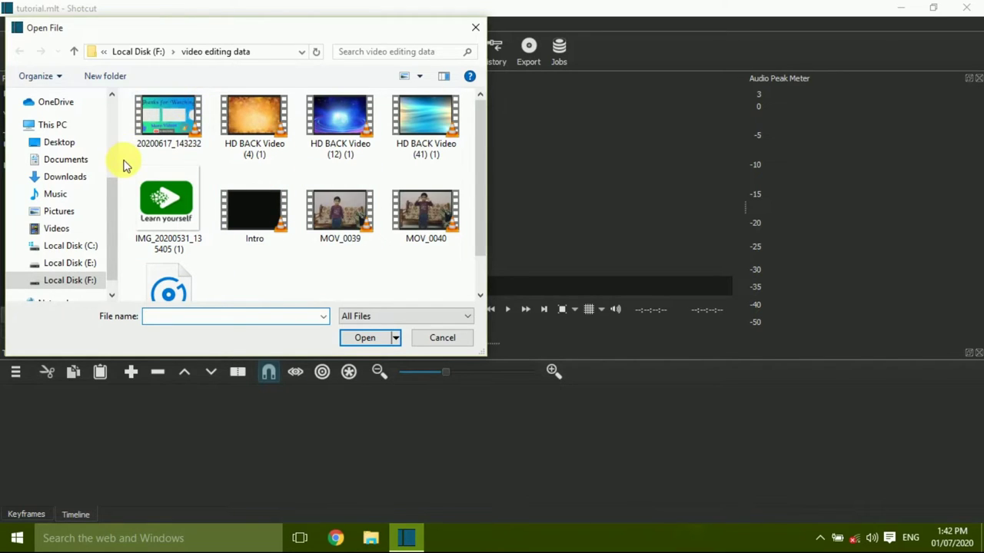
left_click(332, 221)
left_click(427, 219, "ctrl")
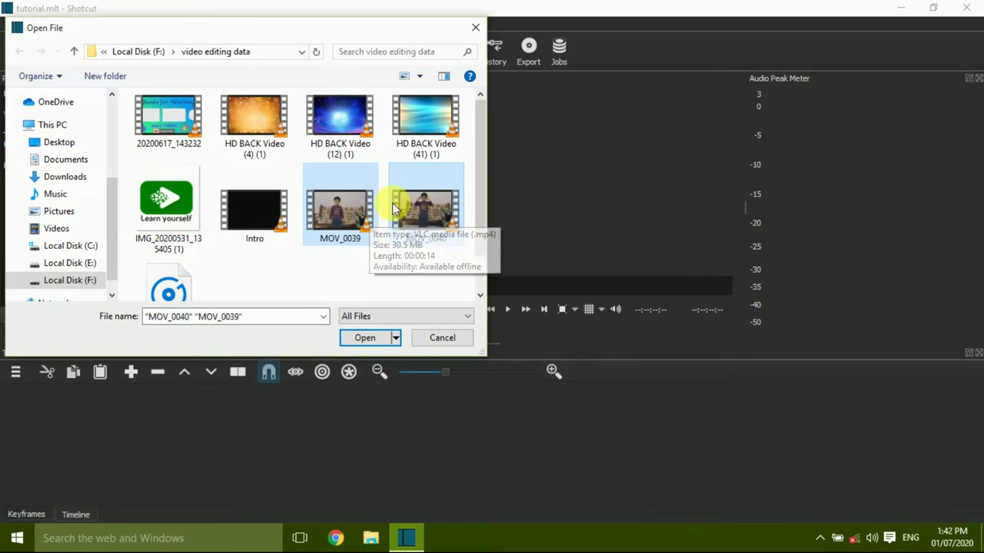
left_click(368, 339)
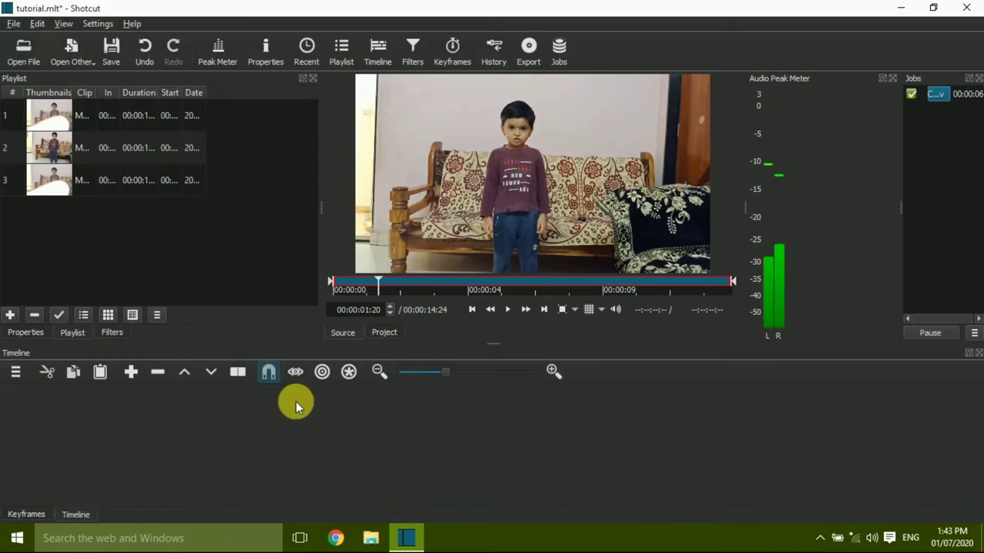
- Add a video track and an audio track to the timeline
left_click(16, 374)
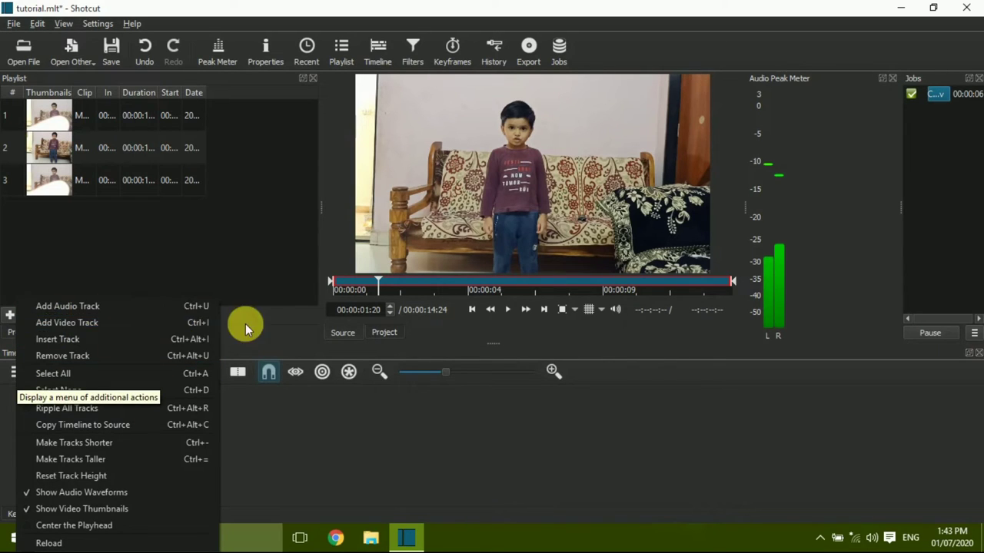
left_click(60, 324)
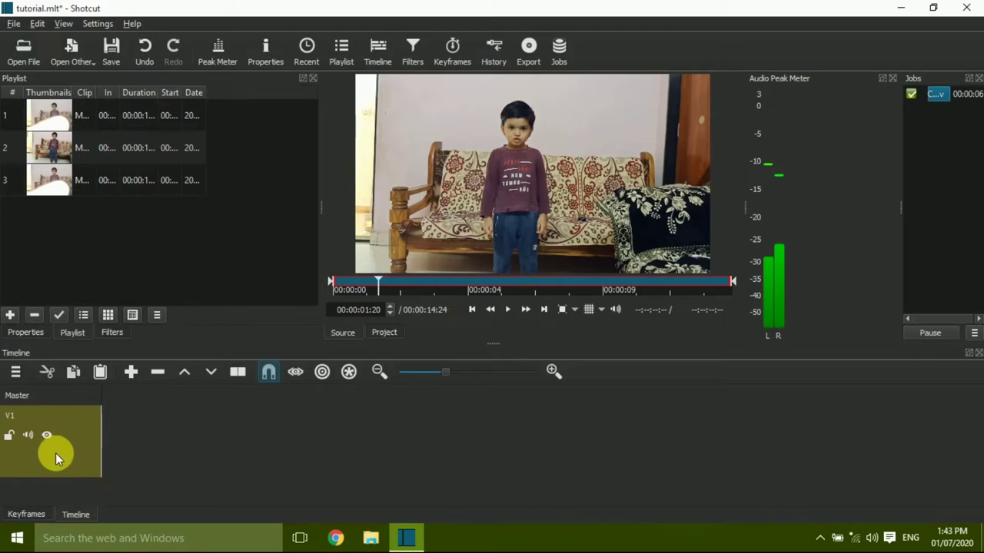
left_click(16, 372)
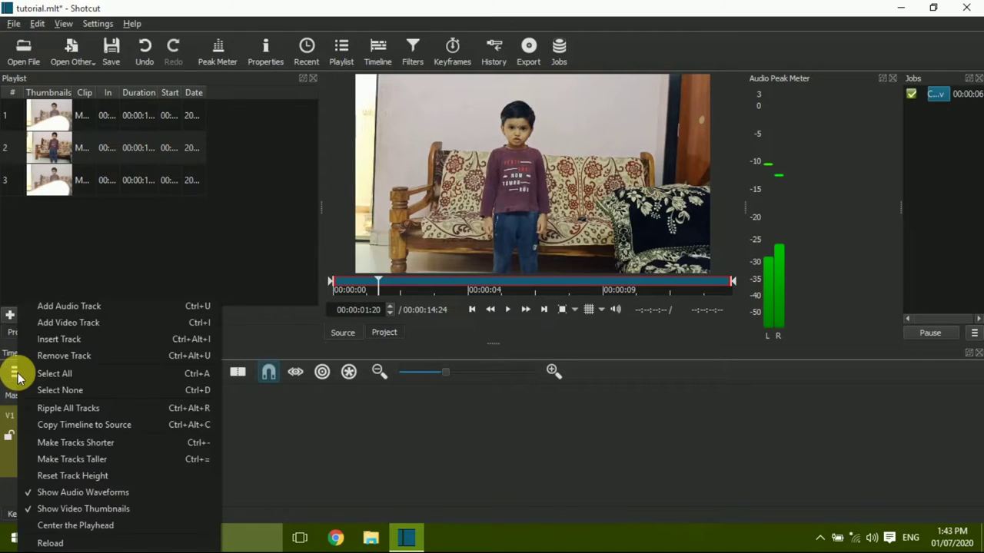
left_click(66, 306)
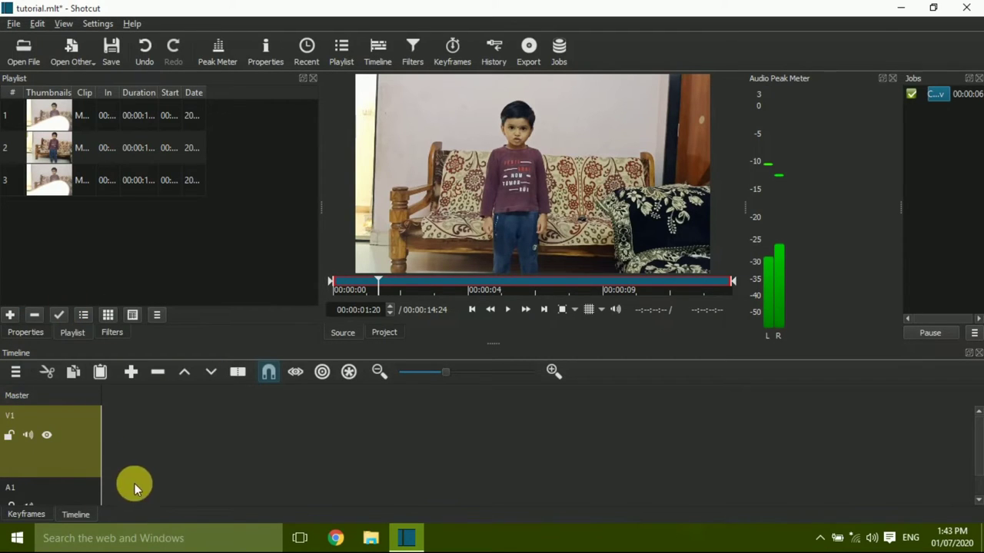
left_click_drag(976, 450, 975, 461)
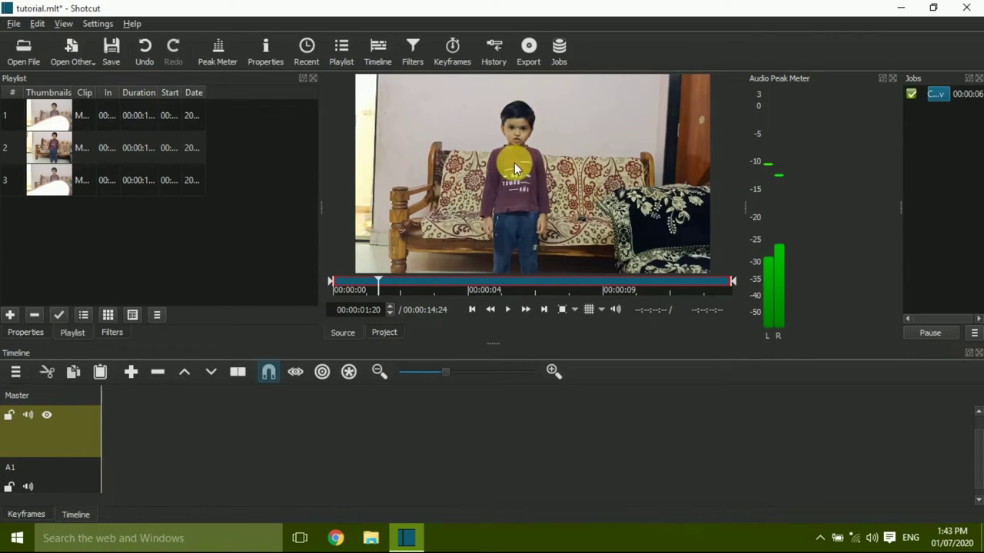
- Place the clip shown in the player at the very start of video track V1 and preview its playback
left_click_drag(504, 168, 162, 439)
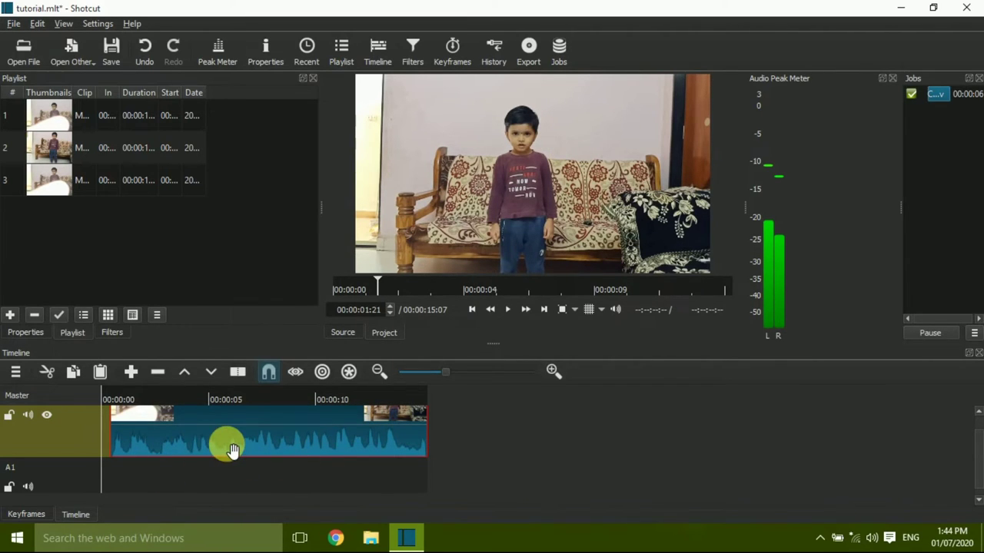
left_click_drag(246, 442, 226, 439)
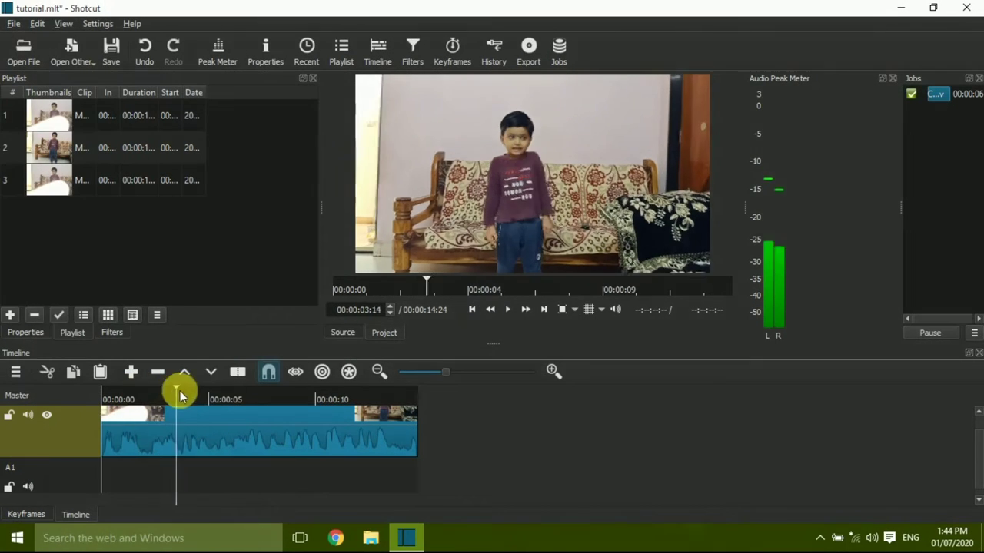
left_click_drag(179, 393, 153, 400)
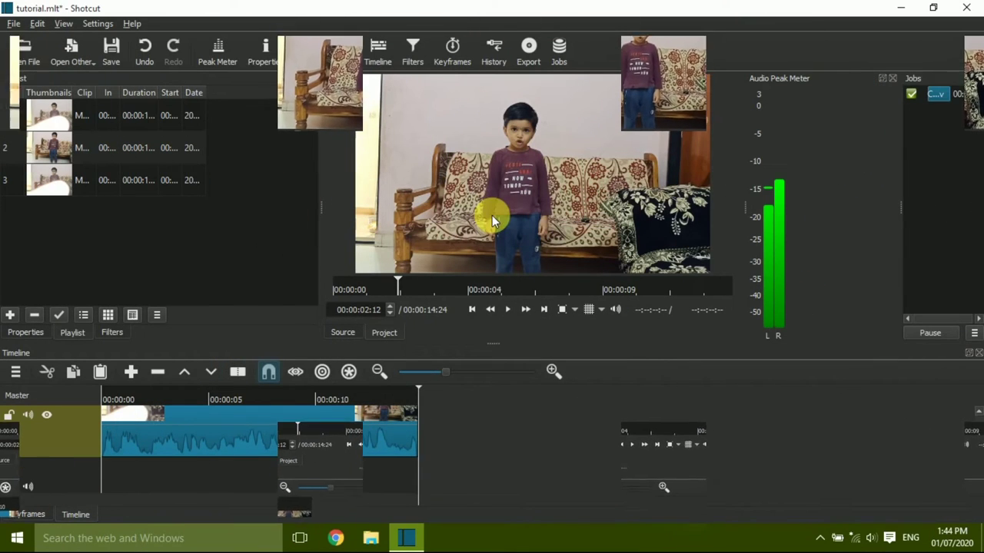
left_click(507, 309)
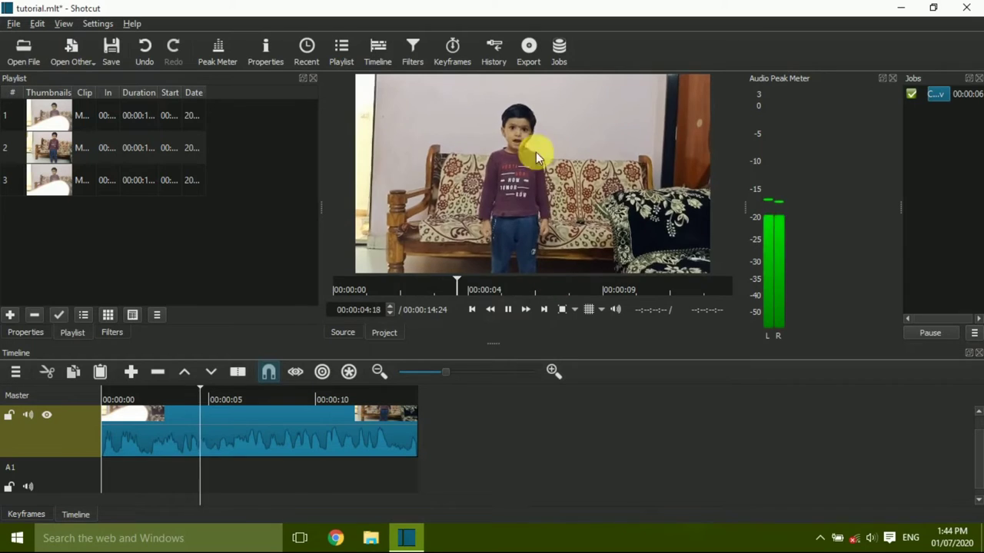
left_click(509, 310)
- Load the second playlist clip, MOV_0040, into the player and place it after MOV_0039 on video track V1
left_click(129, 146)
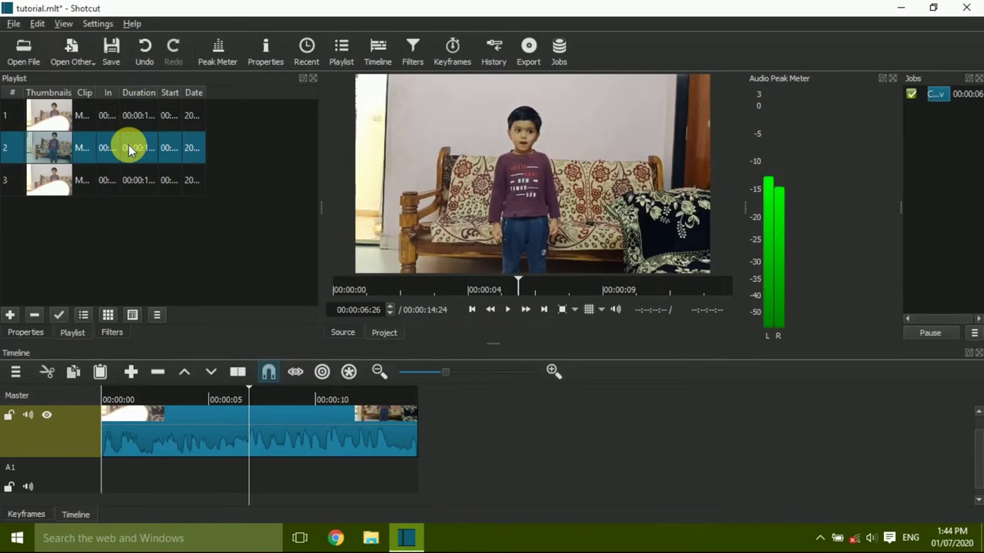
left_click_drag(129, 144, 527, 154)
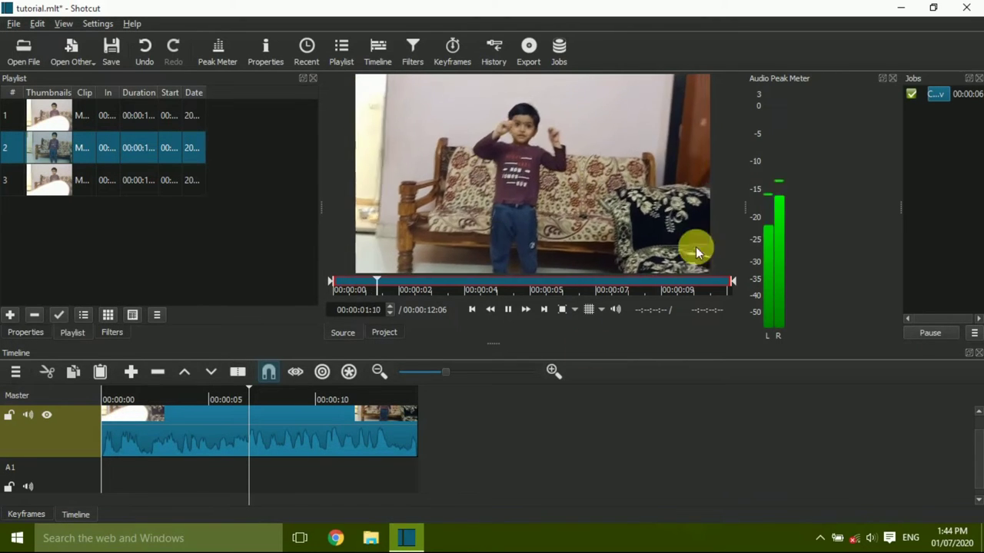
left_click(508, 309)
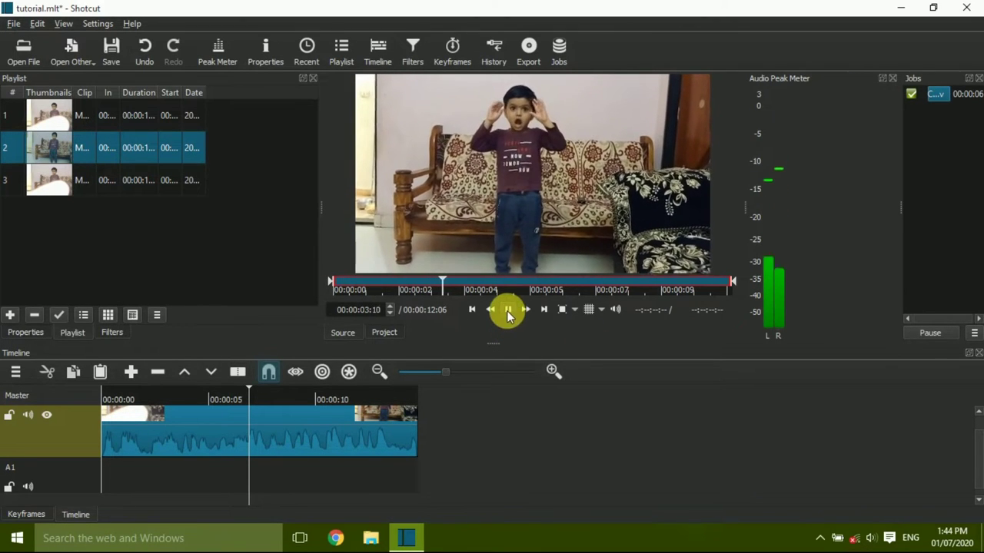
left_click_drag(545, 163, 445, 437)
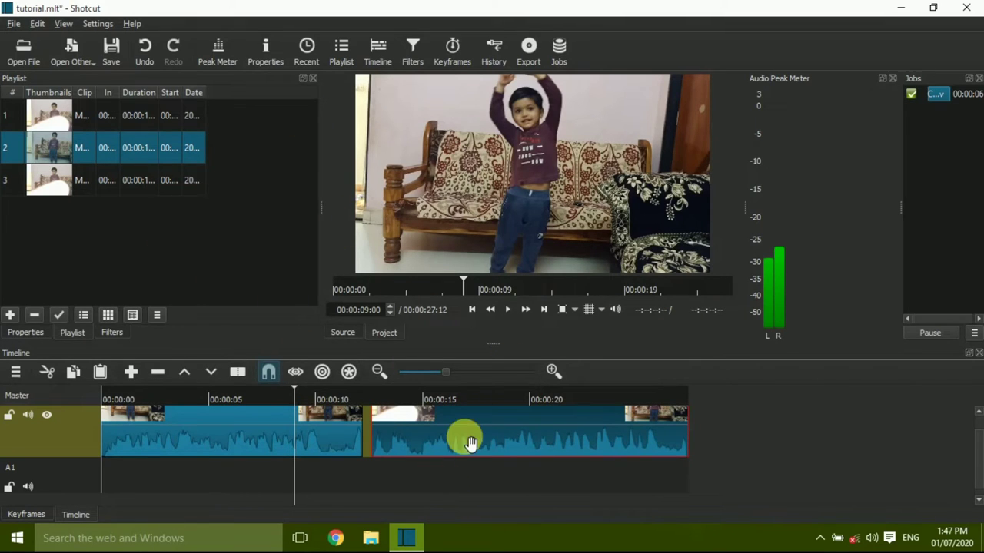
- Rearrange the two clips on V1, swapping their order and returning MOV_0039 ahead of MOV_0040
left_click_drag(231, 433, 862, 431)
left_click_drag(320, 450, 207, 449)
left_click(702, 446)
left_click_drag(734, 439, 618, 456)
left_click_drag(384, 444, 261, 432)
left_click_drag(436, 438, 340, 432)
left_click_drag(745, 437, 445, 454)
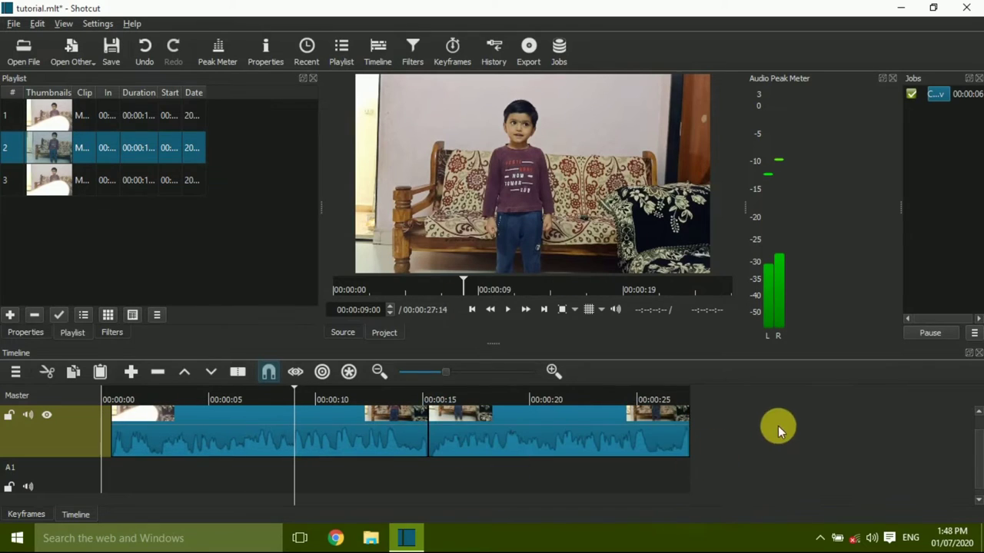
- Shift MOV_0039 to the very start of V1 and close the gap so MOV_0040 follows it directly
left_click(273, 446)
left_click_drag(273, 446, 262, 445)
left_click_drag(530, 448, 511, 443)
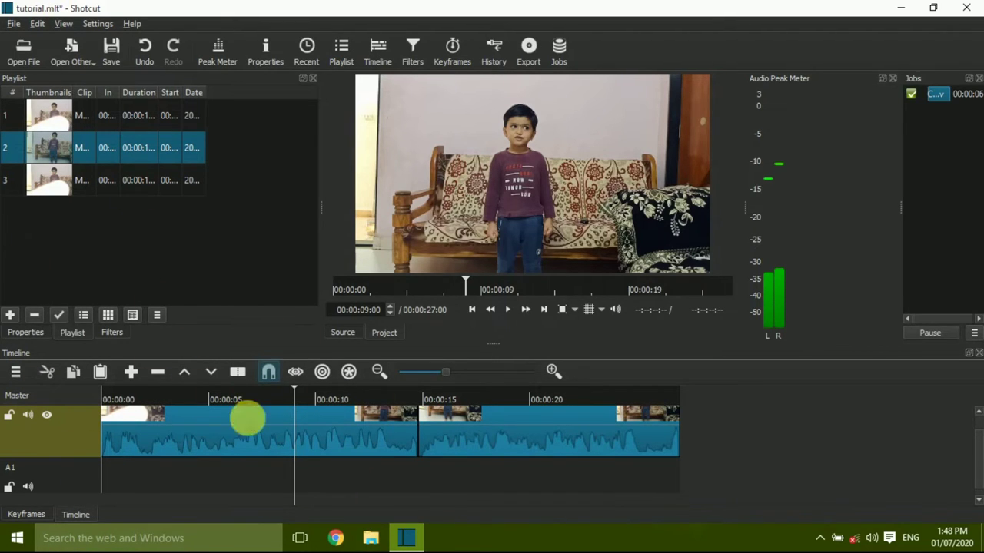
- Open the Spanish_Rose audio file from the "video editing data" folder and place it at the start of audio track A1
left_click(26, 49)
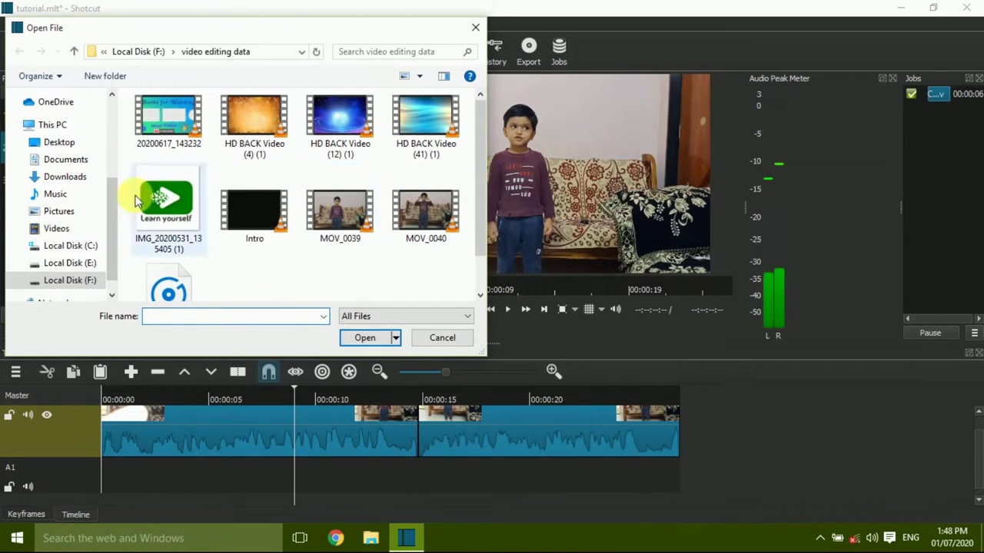
left_click(152, 277)
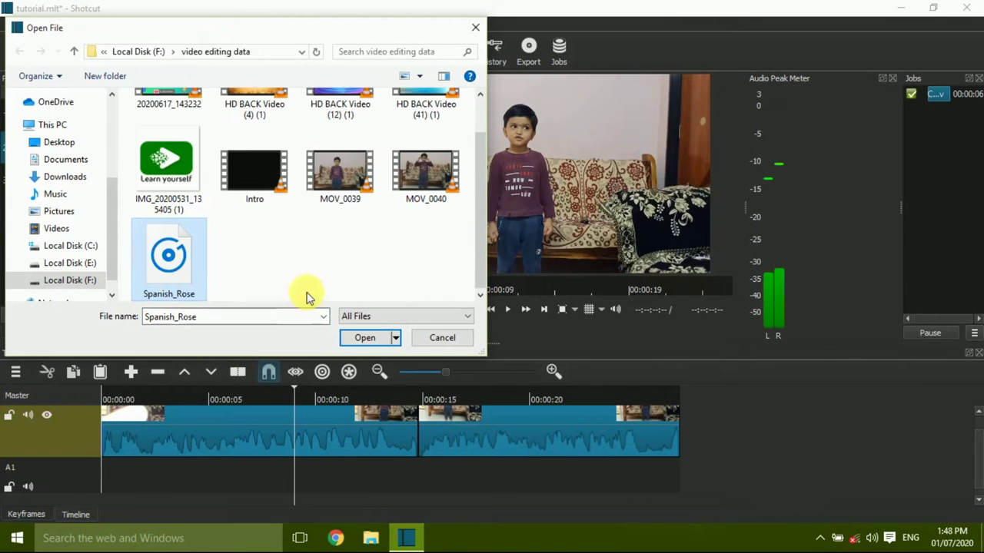
left_click(363, 338)
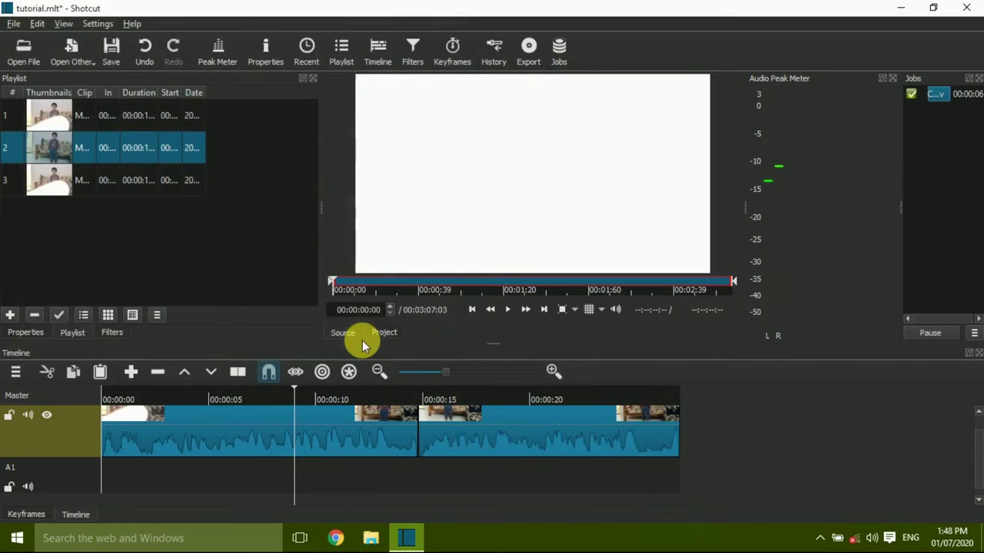
left_click(15, 372)
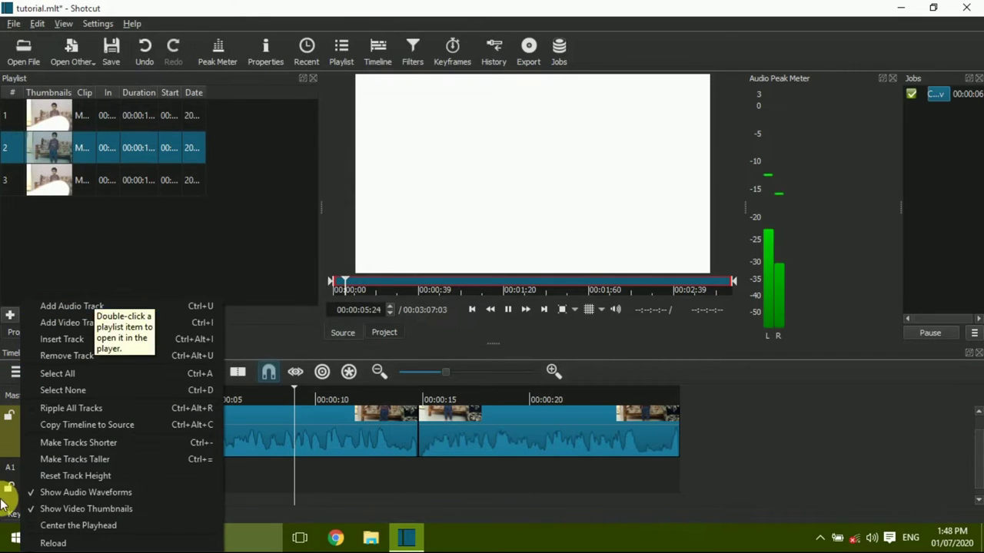
left_click(507, 309)
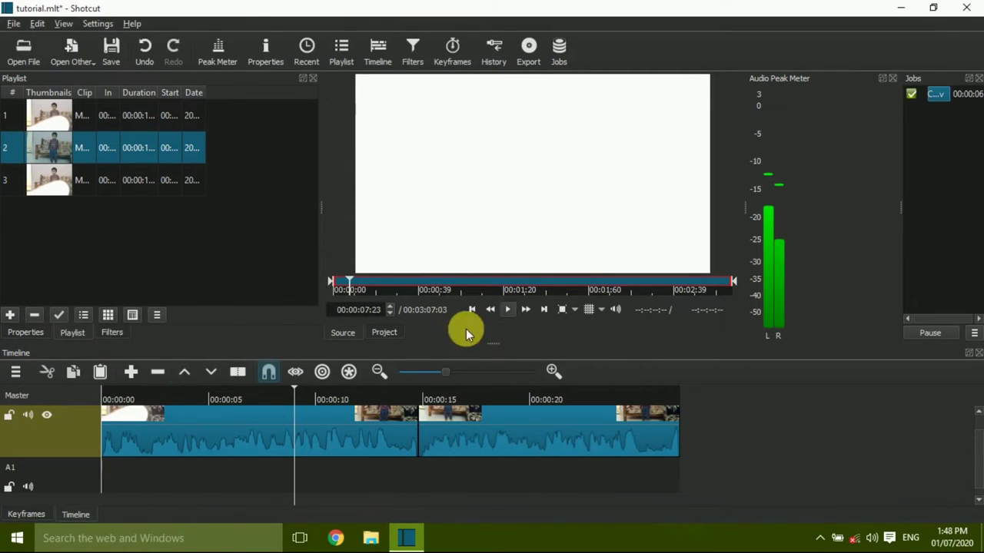
left_click_drag(503, 173, 116, 470)
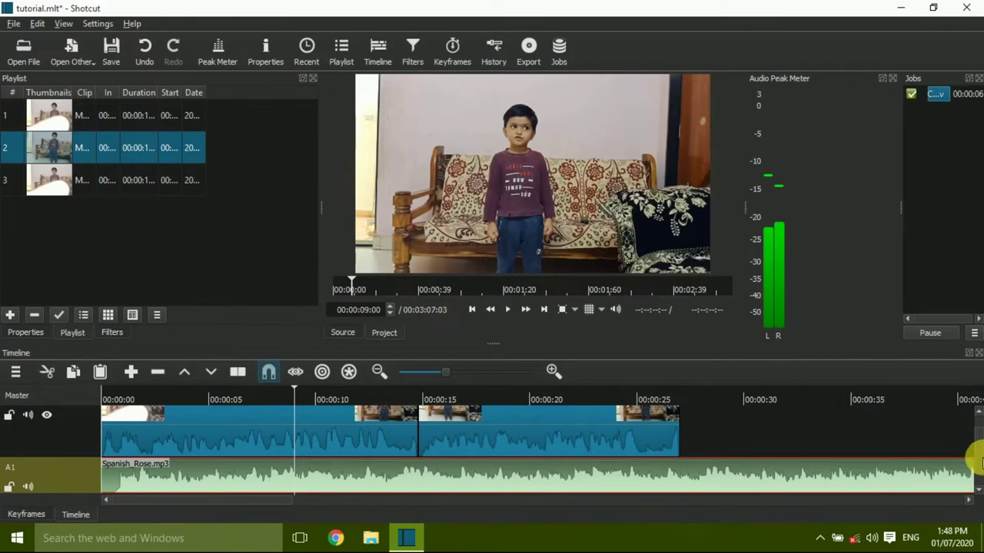
- Trim the end of the Spanish_Rose audio so it finishes where the video clips on V1 end
scroll(975, 459, "down", 2)
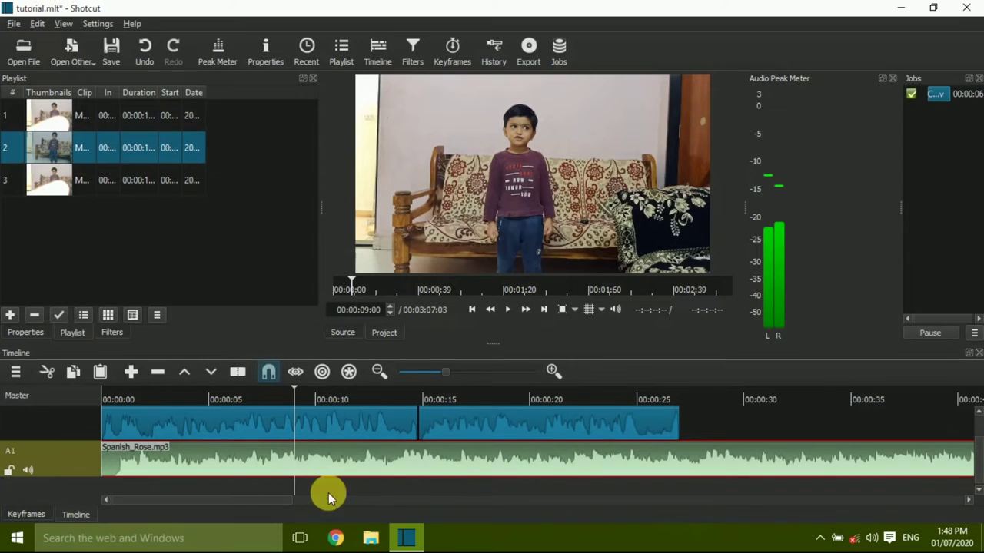
left_click_drag(251, 503, 940, 461)
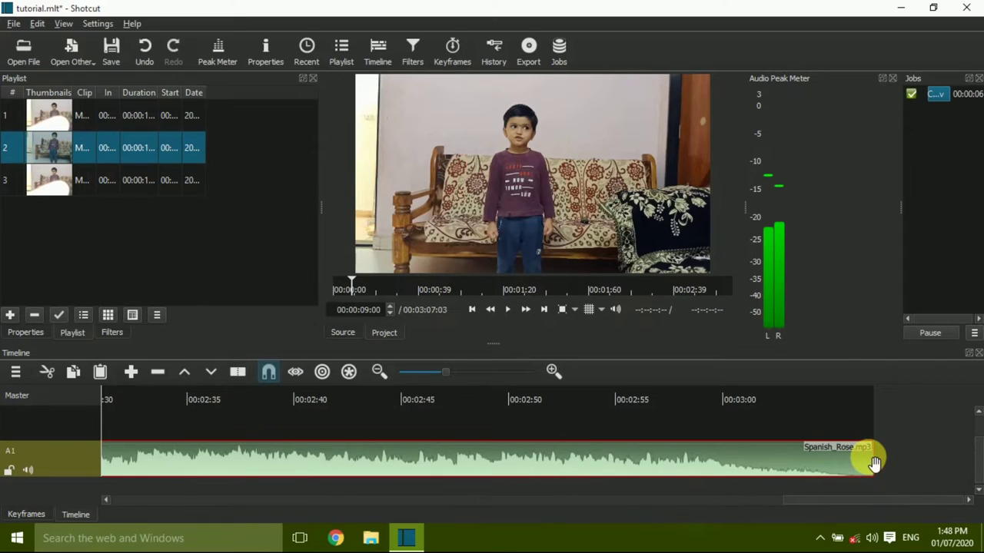
left_click_drag(879, 459, 677, 482)
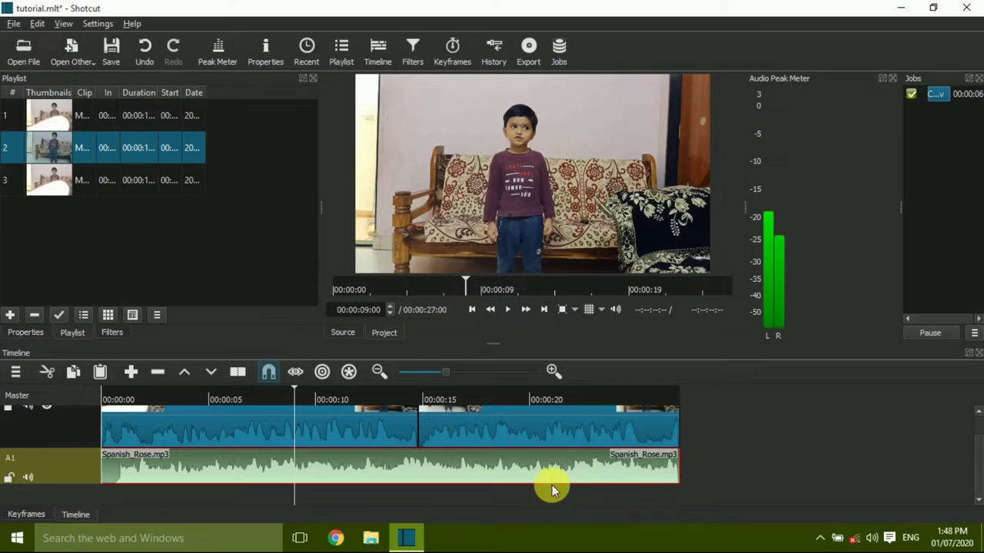
- Extend the Spanish_Rose audio to 00:00:30:04 and split it at 00:00:27:01, at the end of the video clips
left_click_drag(685, 476, 750, 463)
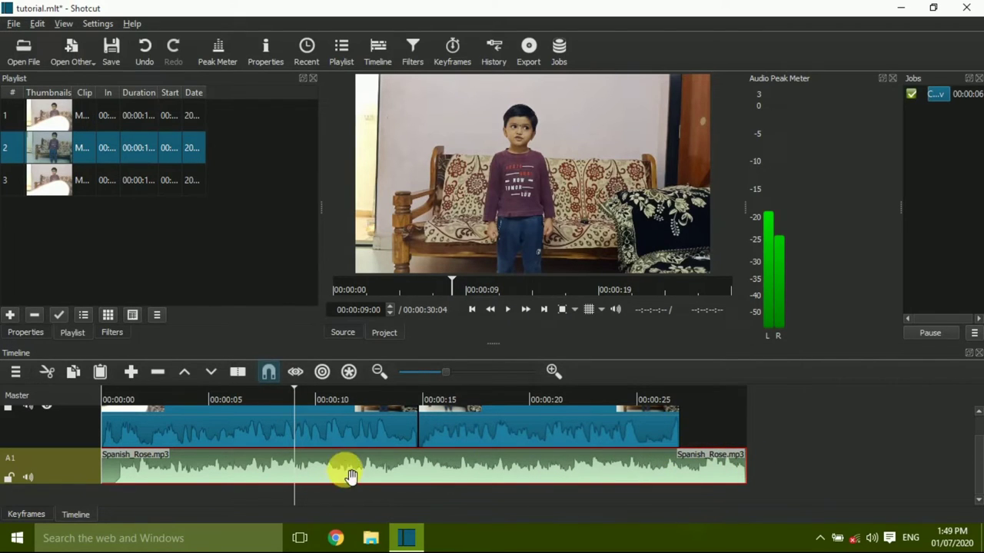
left_click_drag(294, 392, 690, 390)
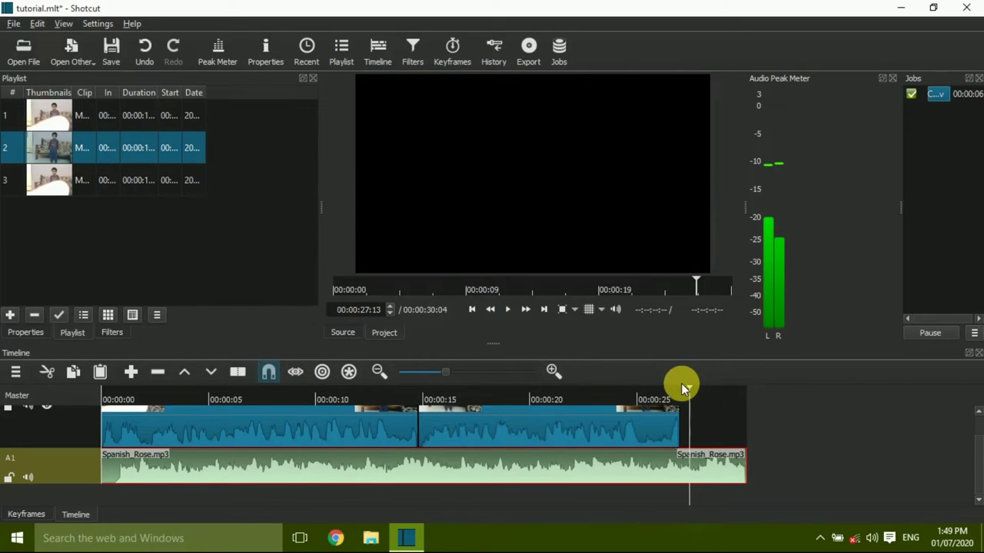
left_click_drag(687, 386, 679, 386)
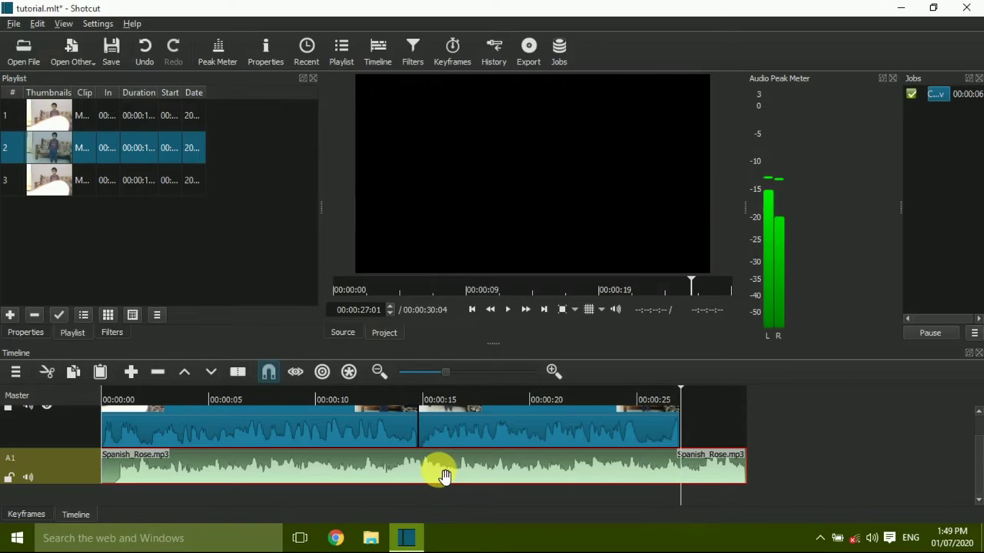
left_click(237, 373)
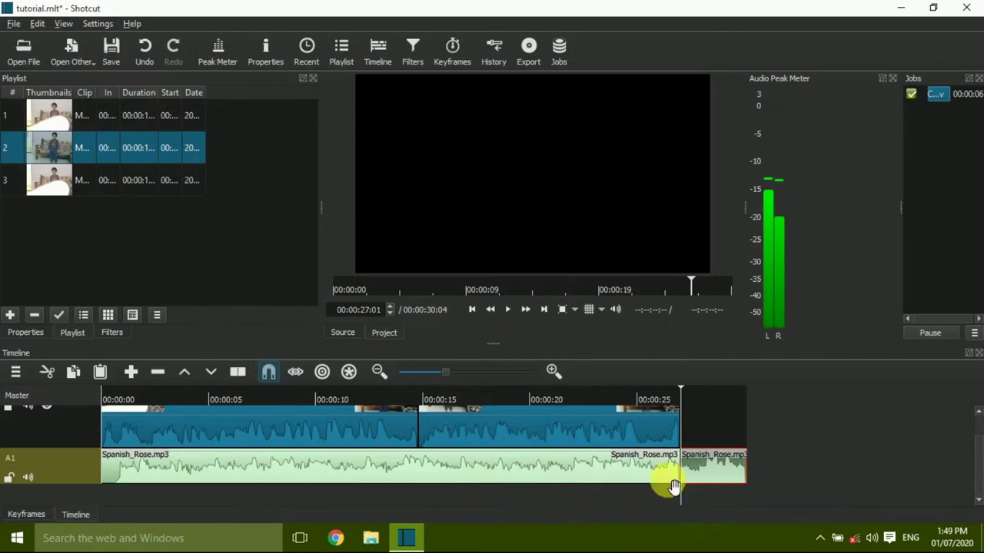
- Pull the leftover audio piece away from the main Spanish_Rose clip and cut it from track A1
left_click_drag(713, 453, 748, 474)
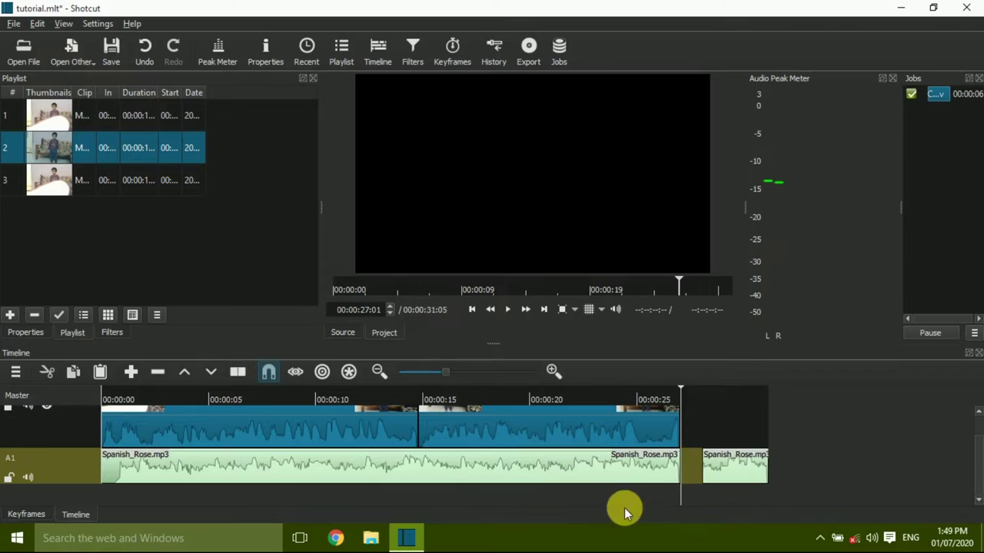
left_click(46, 373)
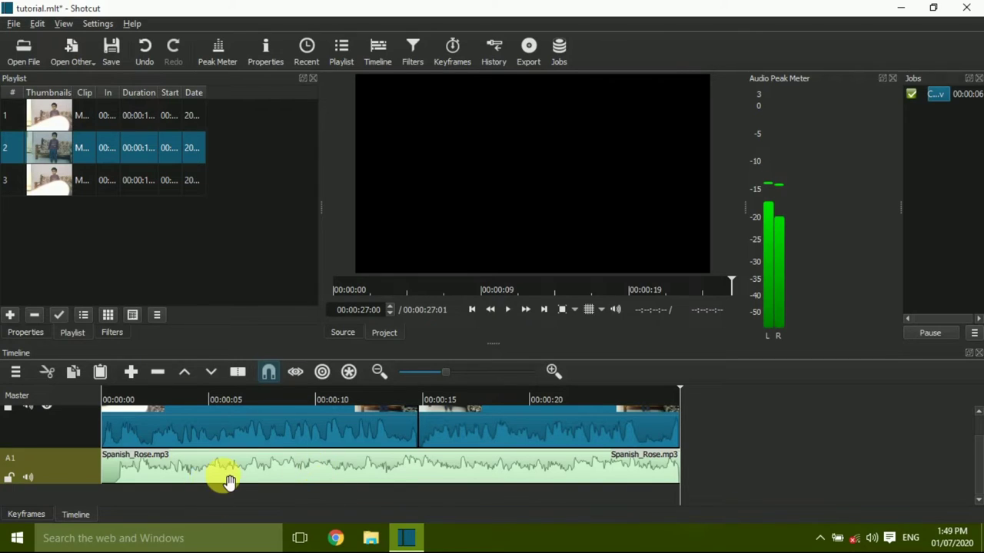
left_click(252, 480)
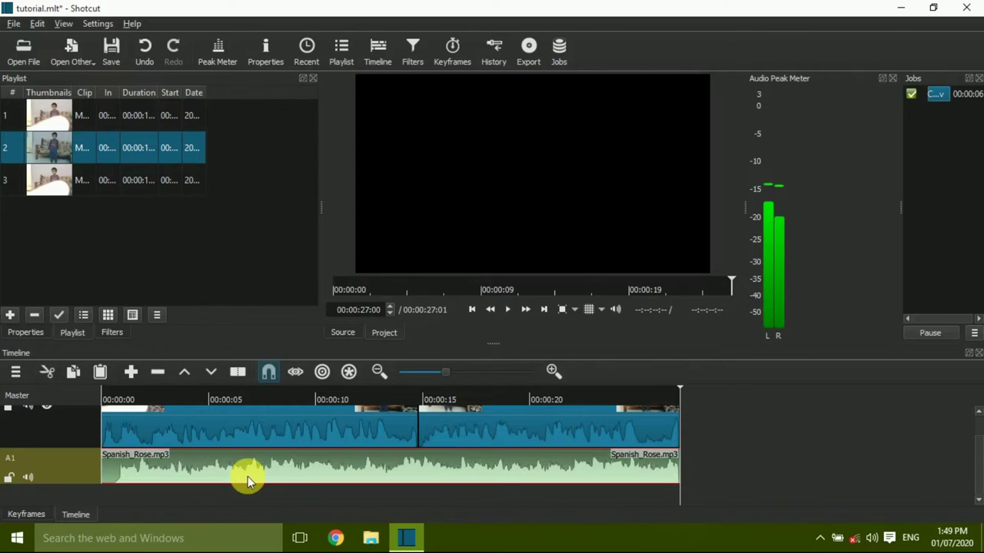
- Add a second video track and open the logo image IMG_20200531_135405 (1) from the "video editing data" folder
left_click(15, 377)
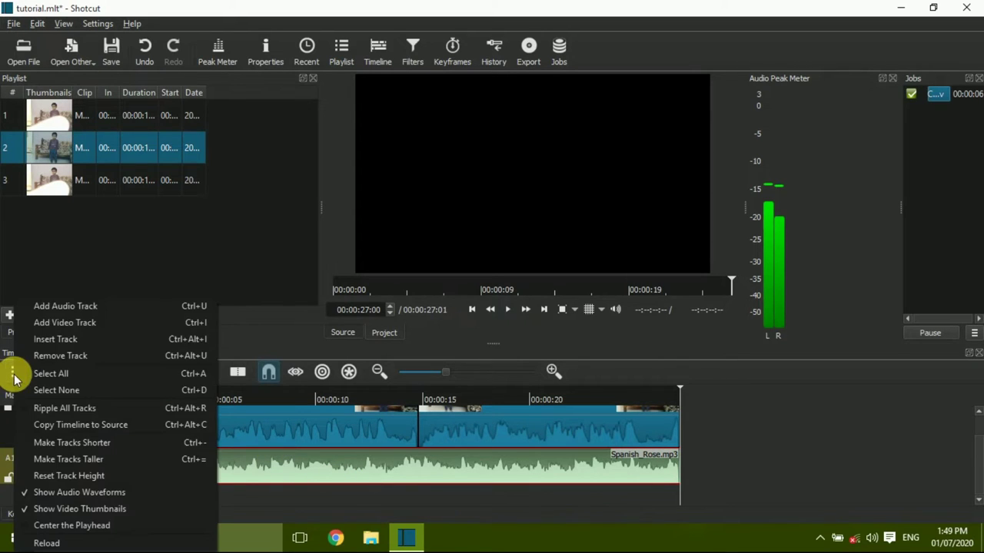
left_click(60, 327)
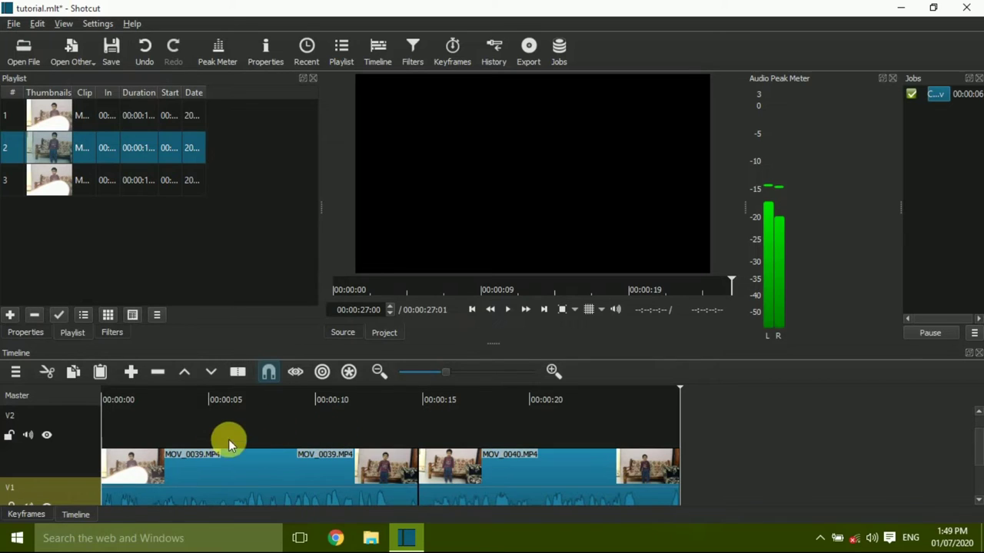
left_click(23, 48)
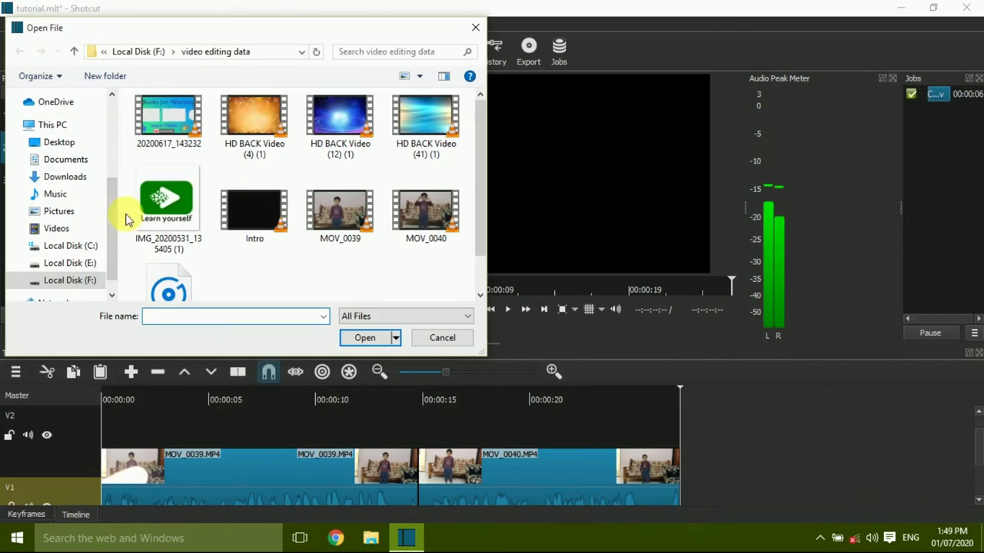
left_click(165, 204)
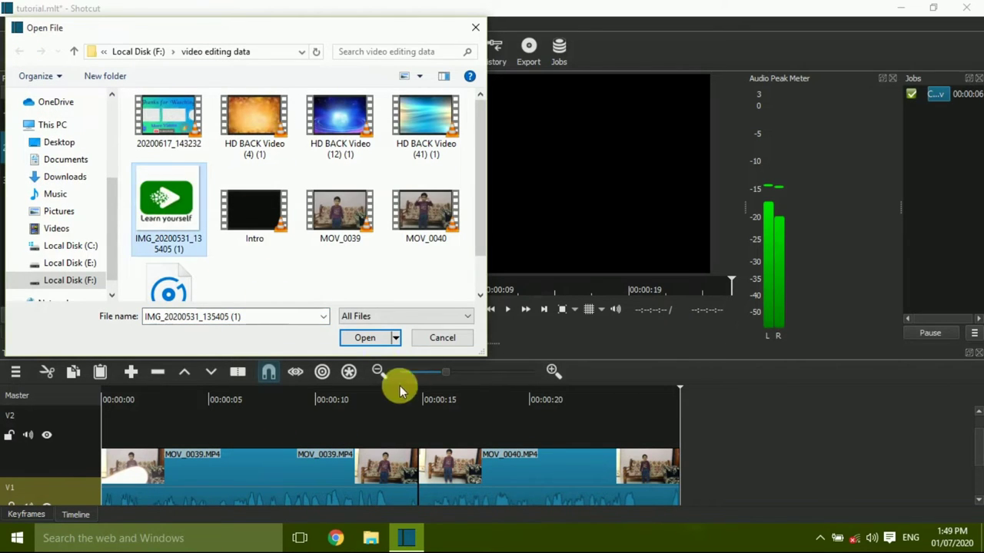
left_click(363, 337)
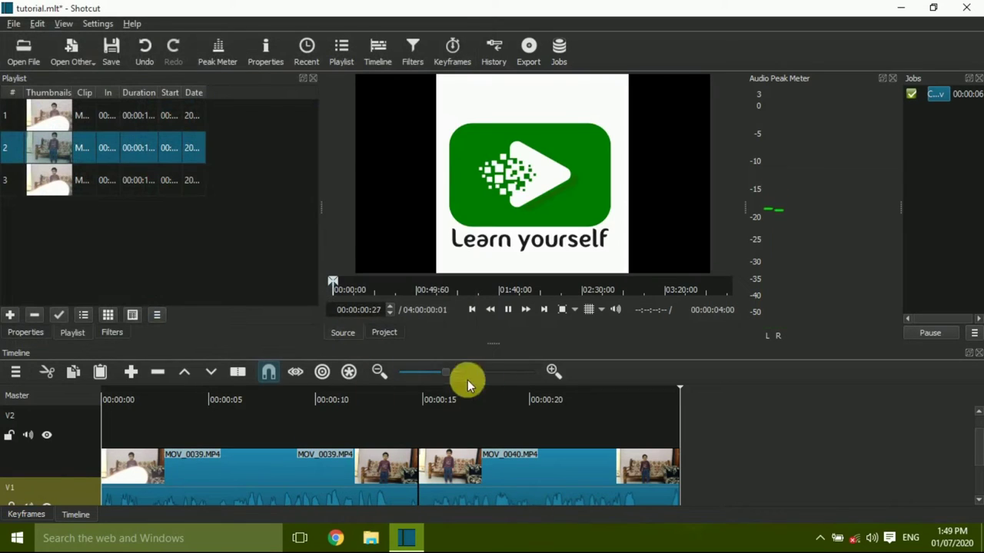
- Place the logo image on track V2 at about 4 seconds and extend its end toward the end of the video clips
left_click_drag(531, 231, 170, 417)
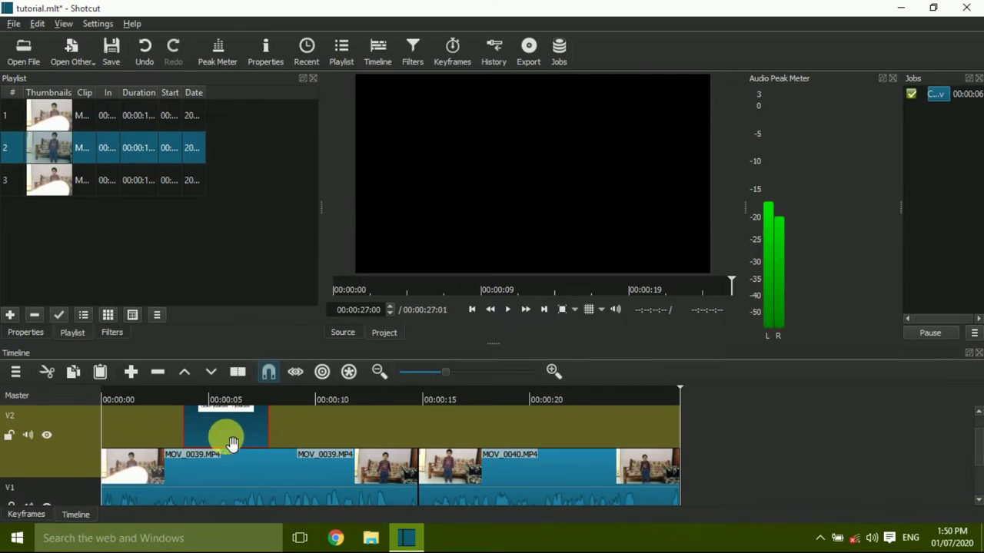
left_click_drag(276, 431, 689, 421)
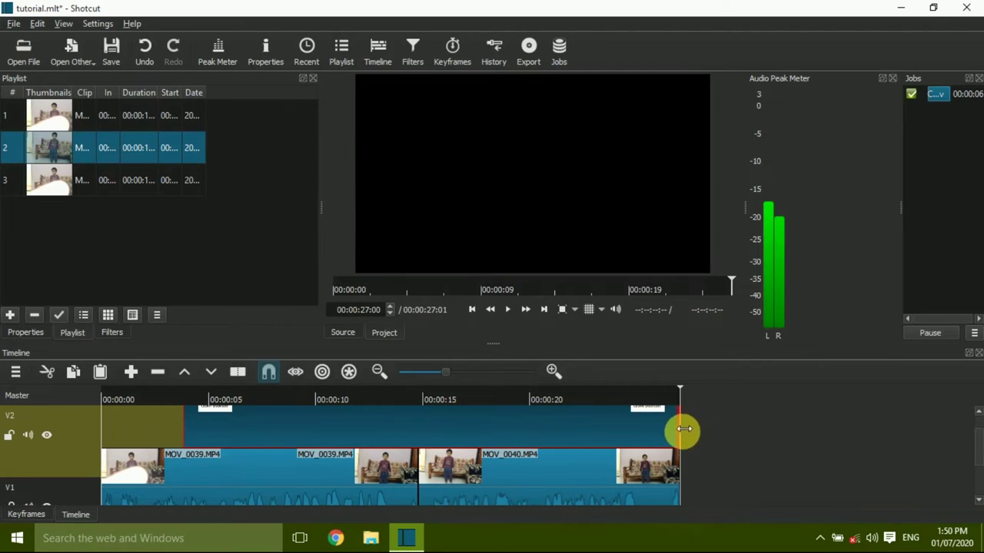
left_click_drag(686, 438, 592, 449)
- Select the MOV_0039 clip on track V1 and show its filters
left_click_drag(978, 447, 978, 469)
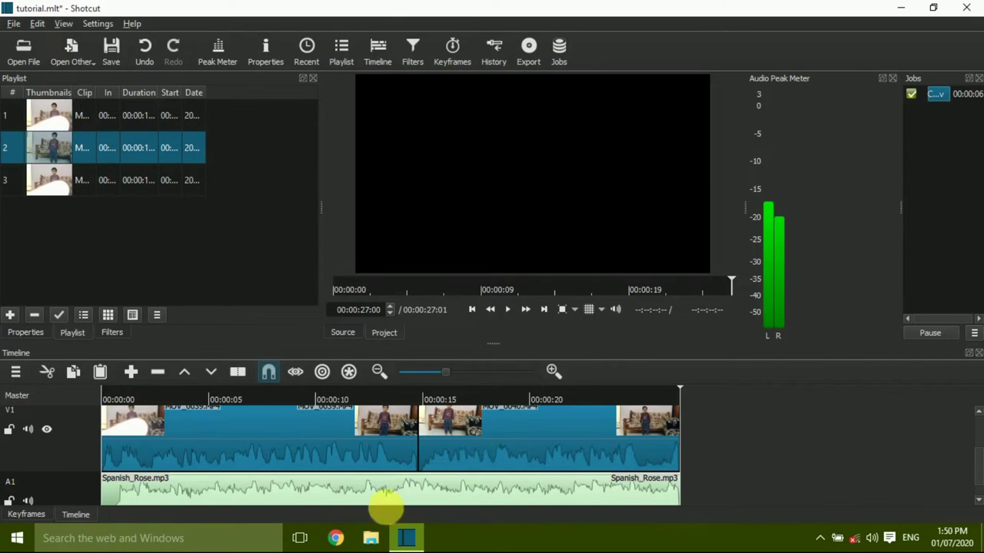
left_click(285, 445)
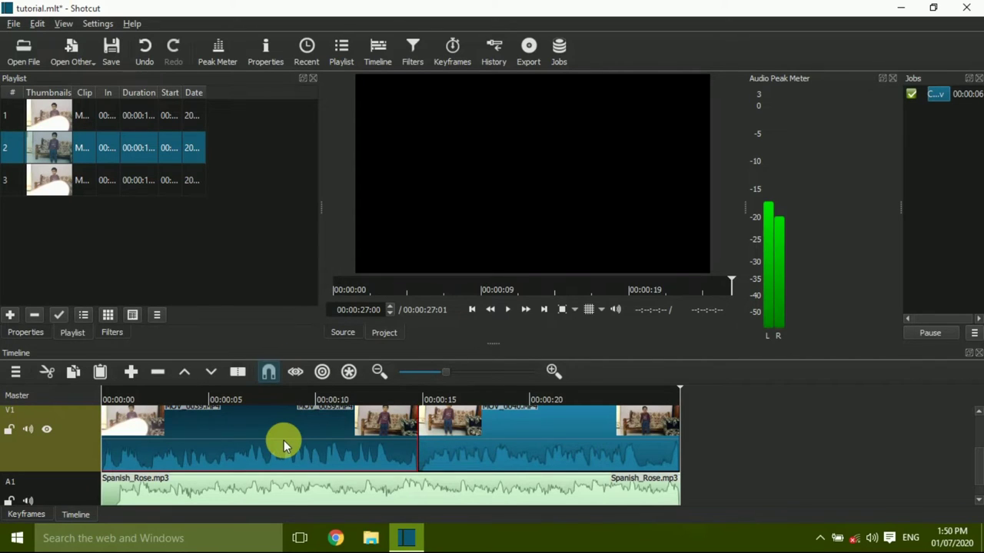
left_click(413, 51)
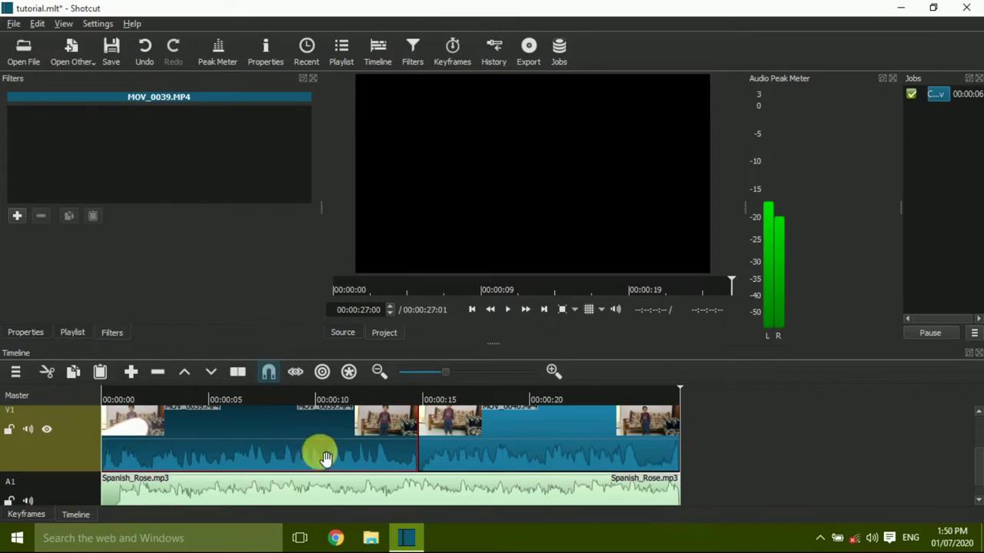
left_click(244, 450)
- Play the timeline from its start, pause at 00:00:02:06 and split MOV_0039 there
left_click_drag(679, 388, 88, 419)
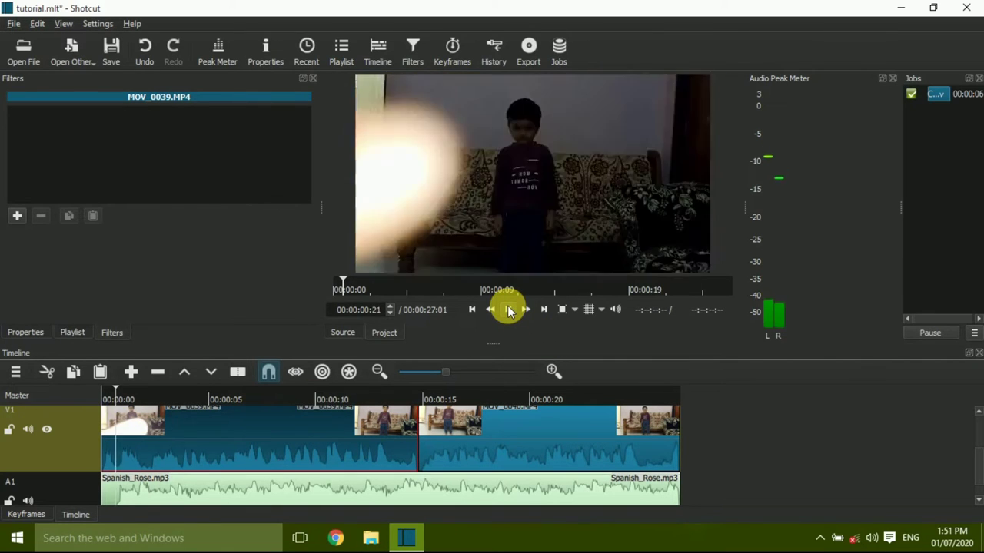
left_click(508, 309)
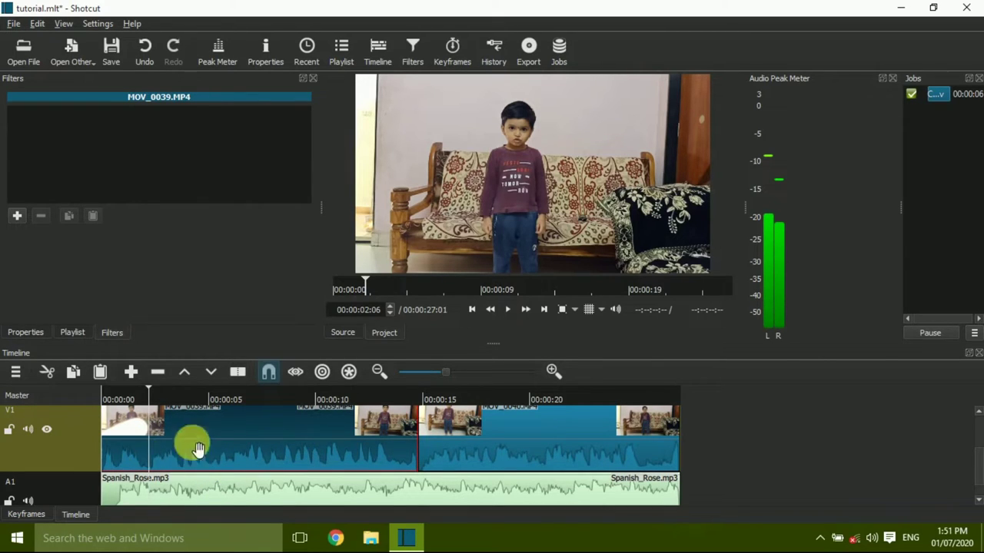
left_click(236, 373)
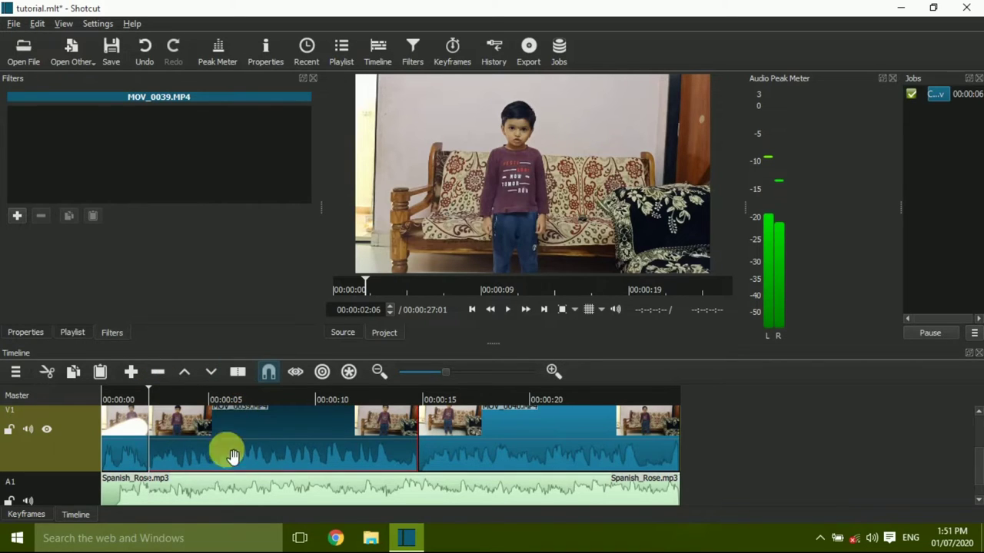
- Ripple-delete the short MOV_0039 piece before the split and trim the Spanish_Rose audio's end to match the end of the V1 clips
left_click_drag(180, 445, 197, 450)
left_click(127, 434)
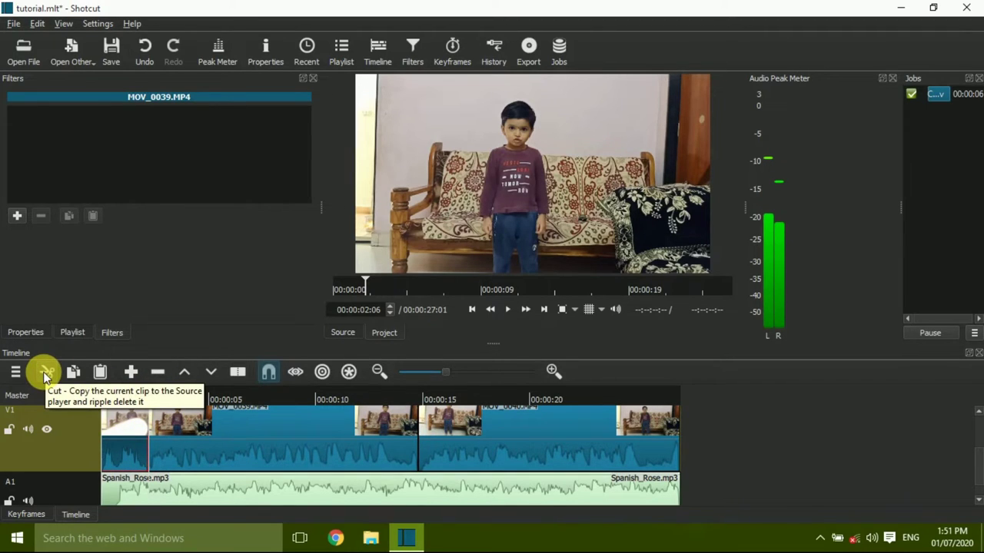
left_click(157, 372)
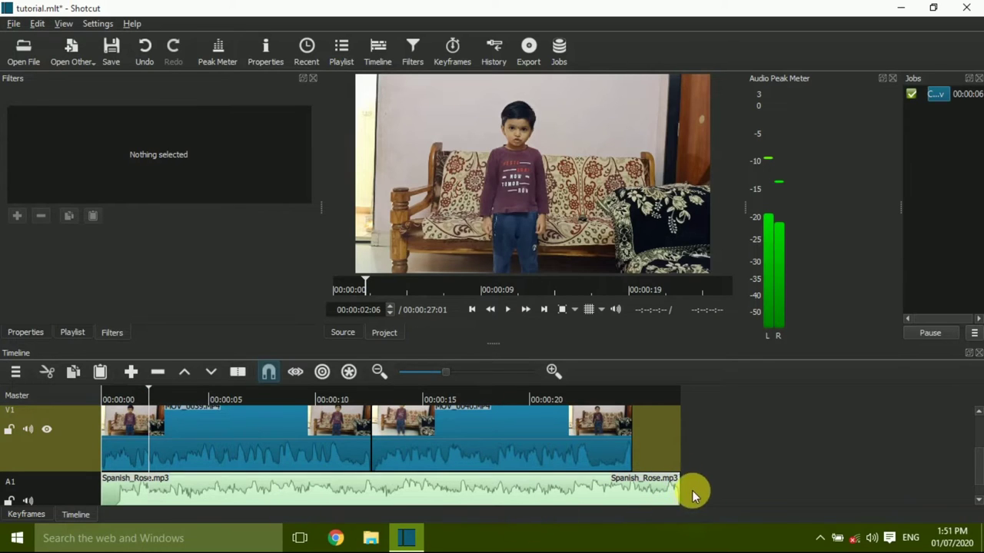
left_click_drag(686, 493, 631, 491)
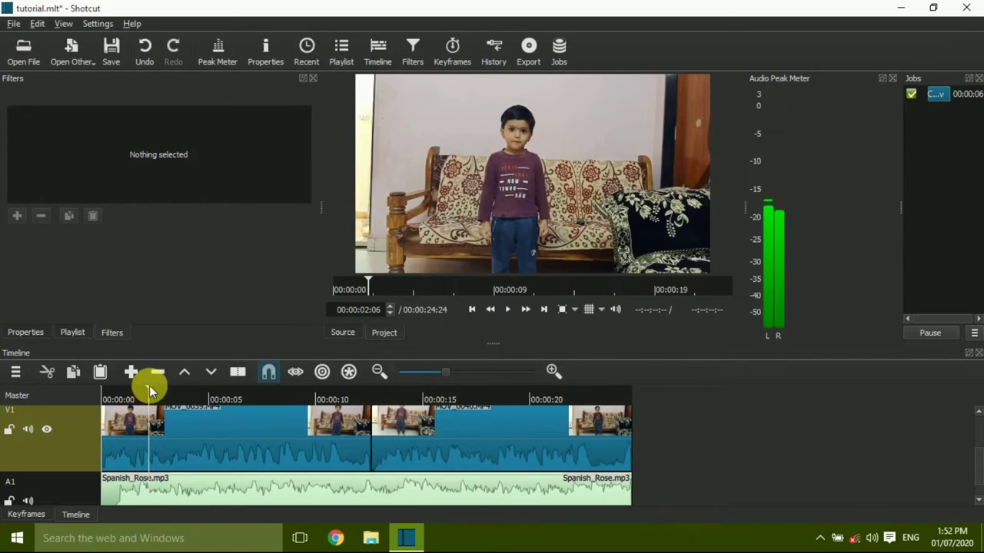
- Play the timeline from its start to check the logo overlay and pause at 00:00:05:22
left_click_drag(148, 387, 96, 384)
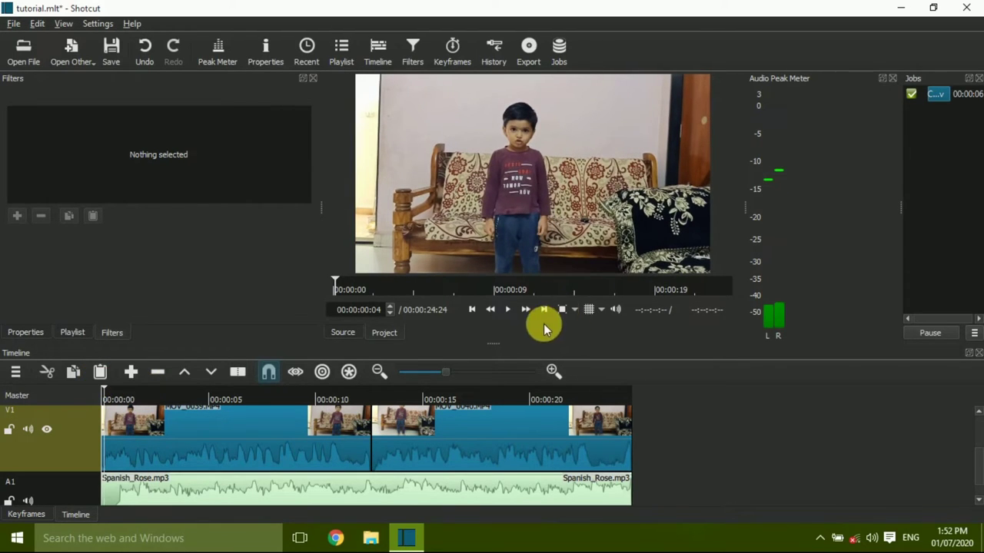
left_click(506, 310)
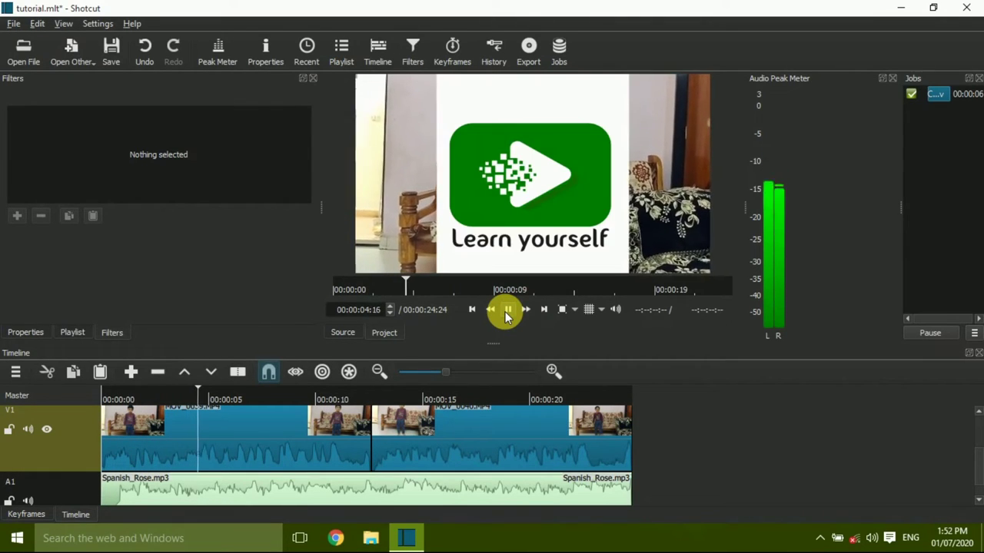
left_click(507, 311)
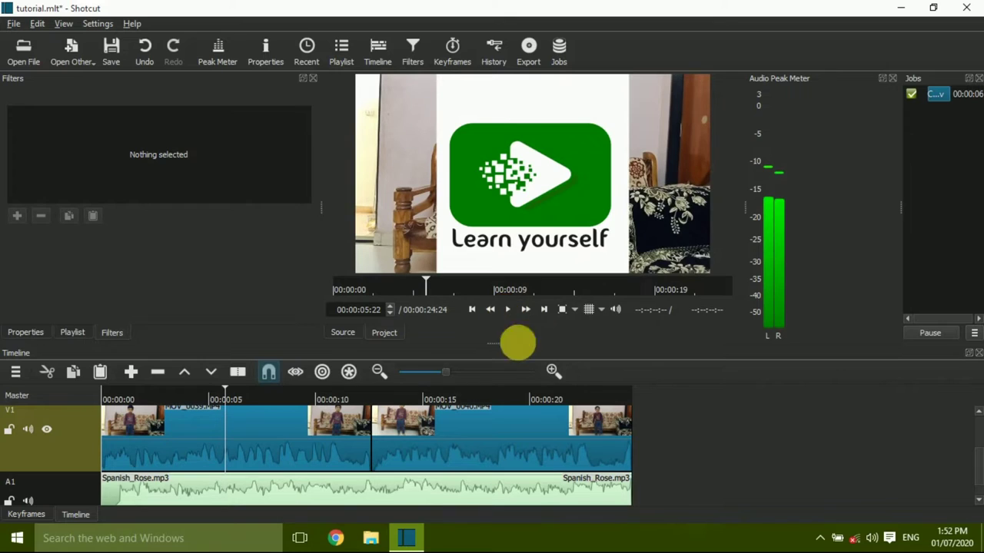
- Select the logo image on track V2 and add the Rotate and Scale video filter to it
scroll(976, 475, "up", 1)
left_click_drag(977, 475, 973, 430)
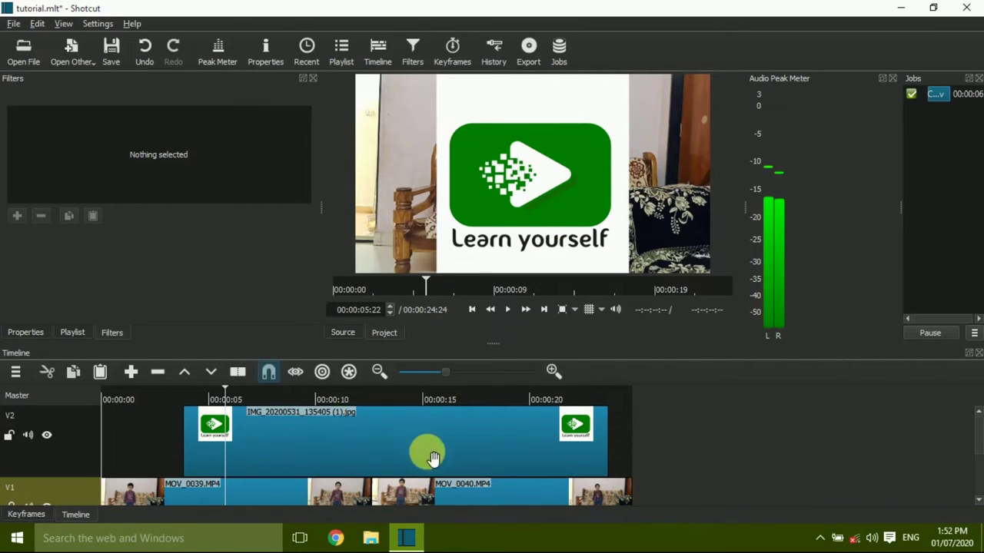
left_click(406, 452)
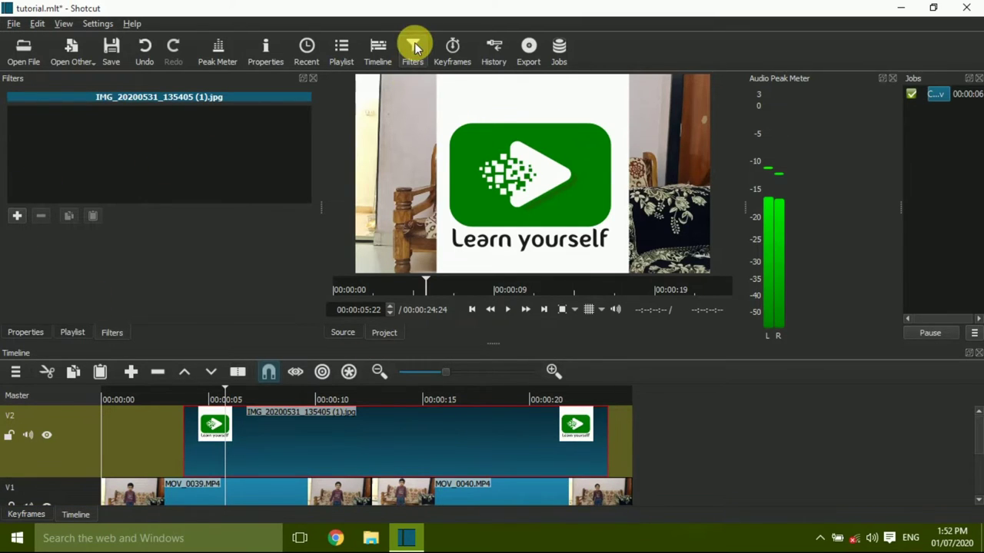
left_click(17, 216)
scroll(22, 213, "down", 2)
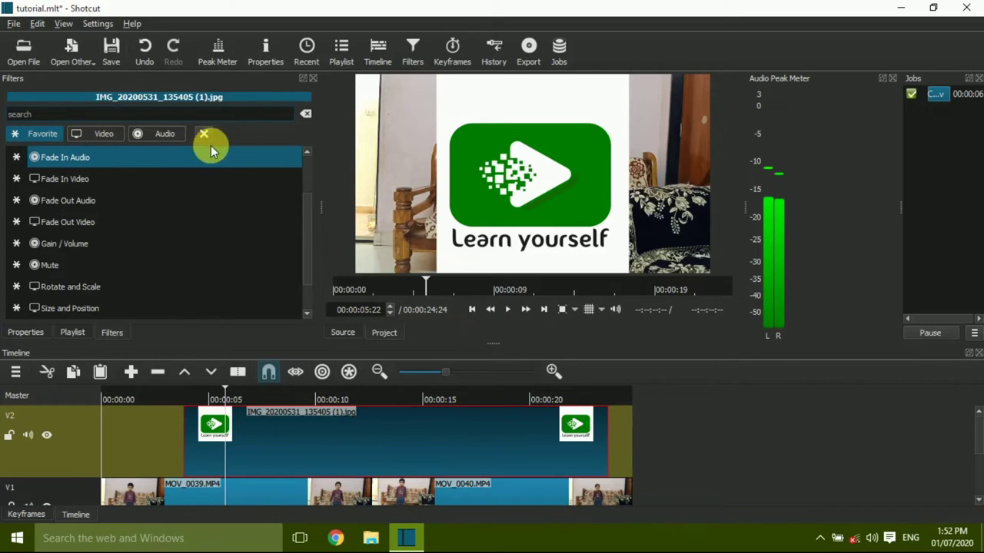
left_click(105, 132)
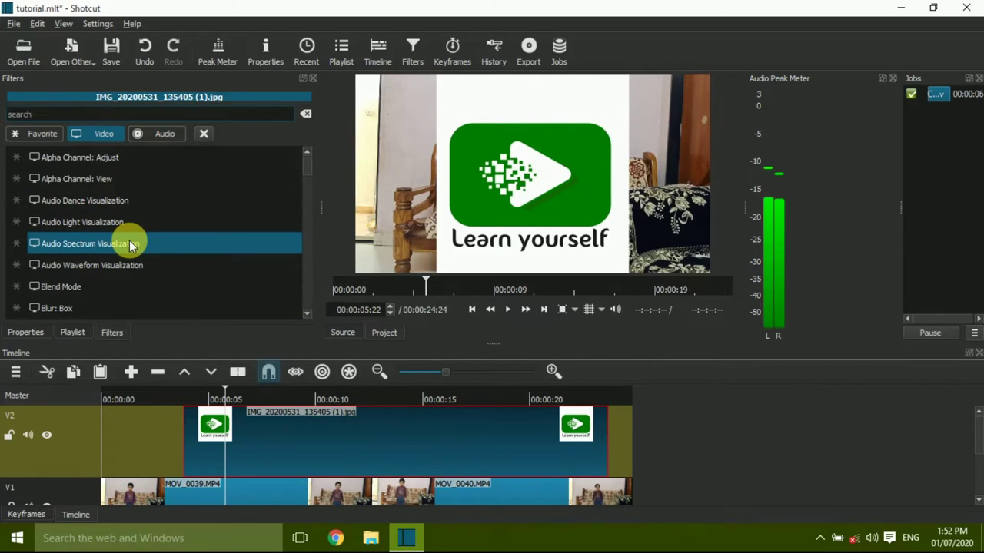
type("ro")
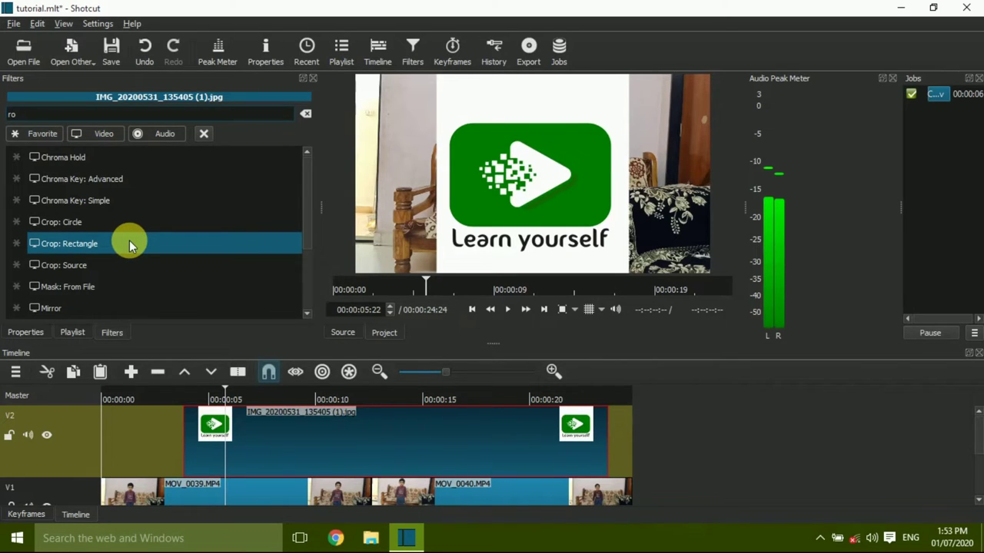
type("t")
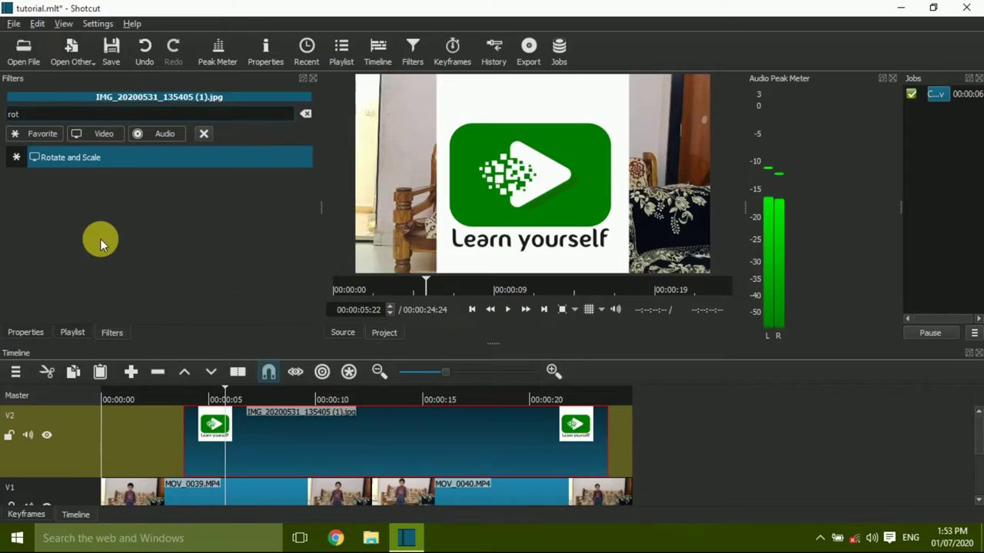
left_click(90, 159)
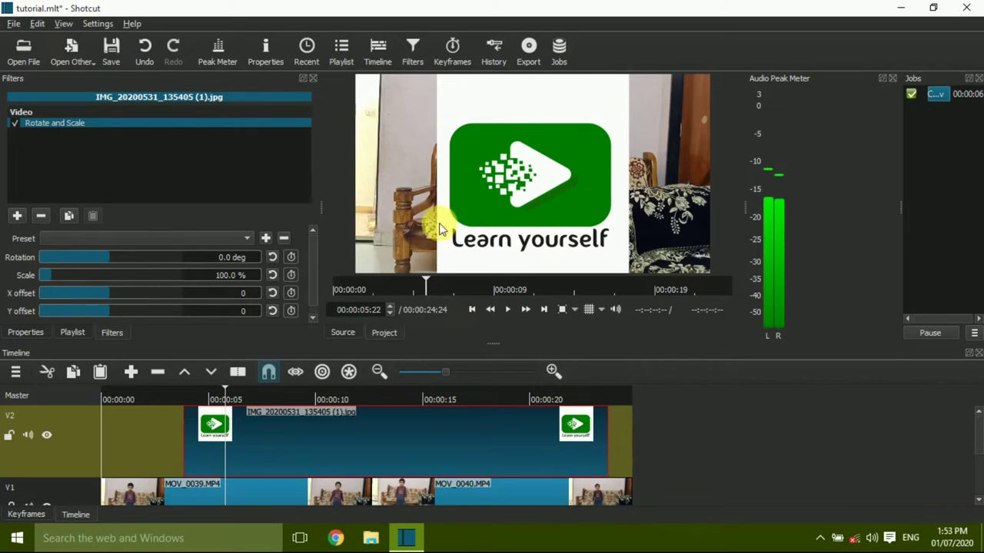
- Shrink the logo to a scale of 19.9 % and offset it to X 3267 and Y -2178
mouse_move(49, 275)
left_mouse_down()
mouse_move(98, 275)
mouse_move(52, 276)
left_mouse_up()
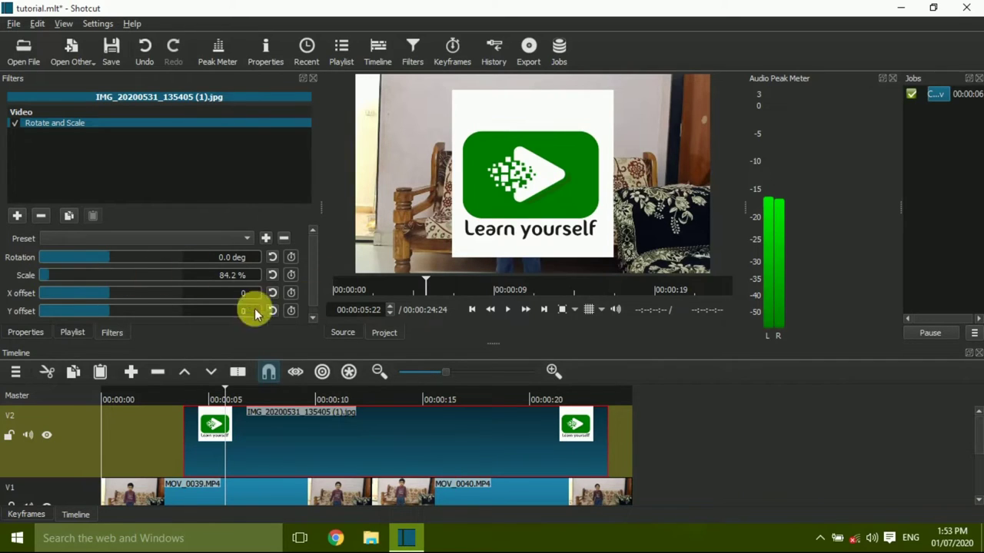
left_click_drag(47, 281, 42, 276)
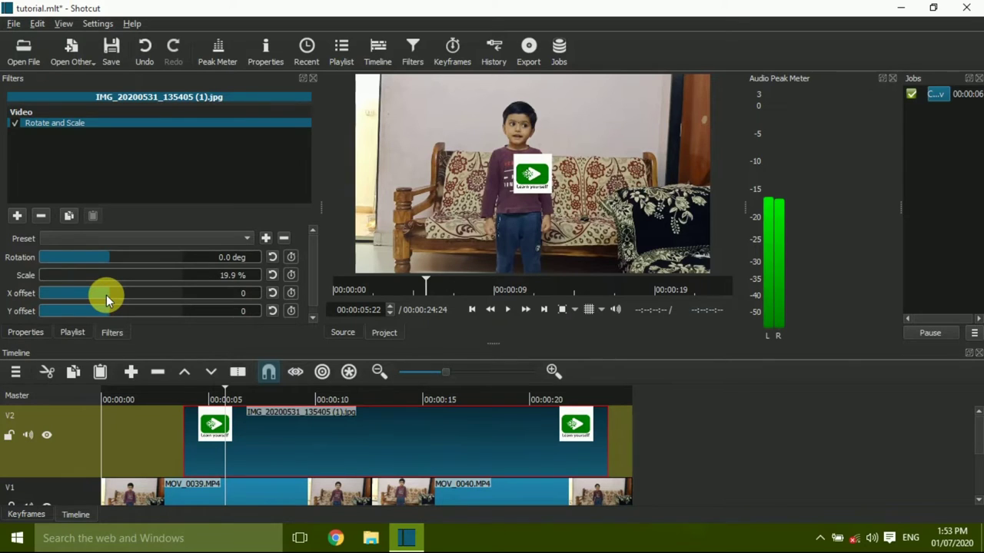
left_click_drag(106, 295, 80, 314)
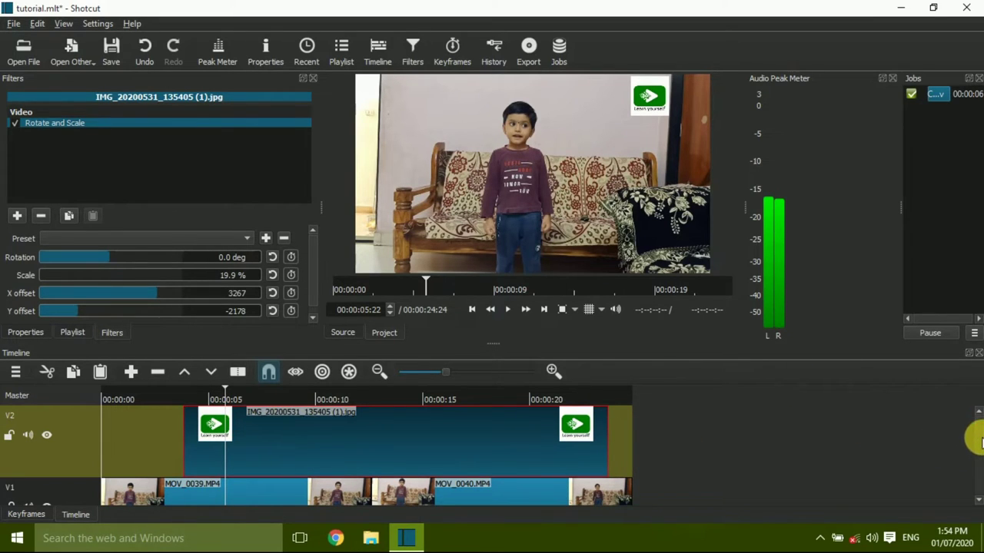
- Select the MOV_0039 clip on track V1 and add the Rotate and Scale video filter to it
scroll(973, 434, "down", 2)
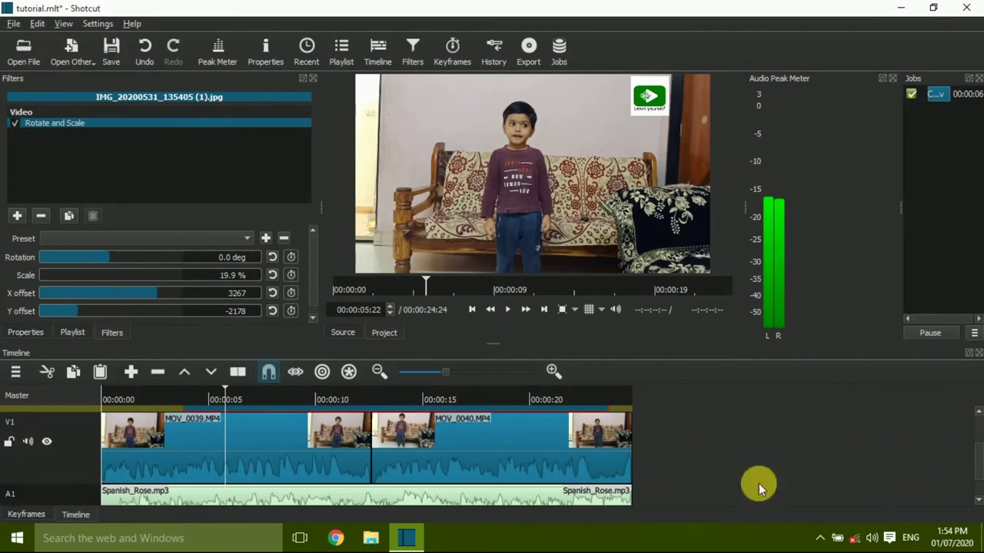
left_click(314, 454)
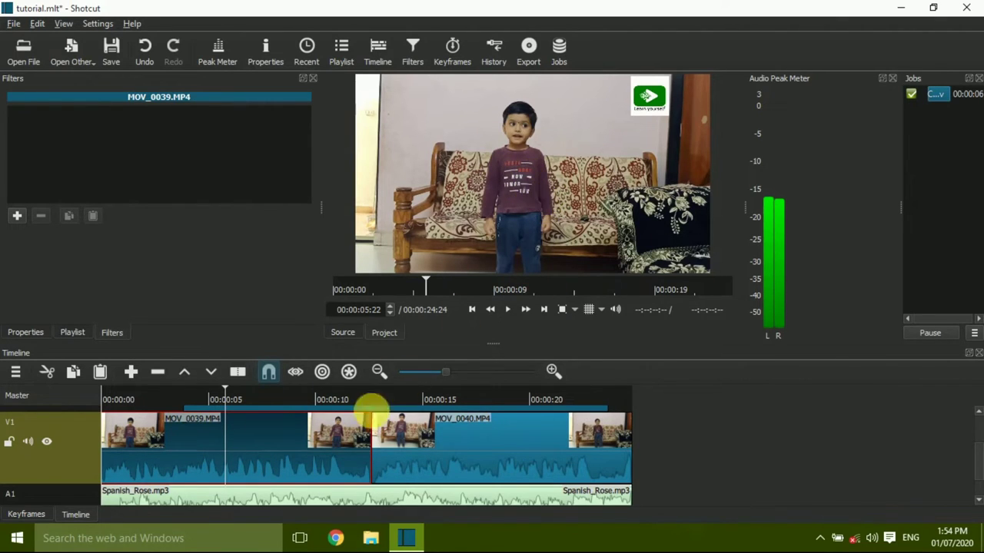
left_click(14, 218)
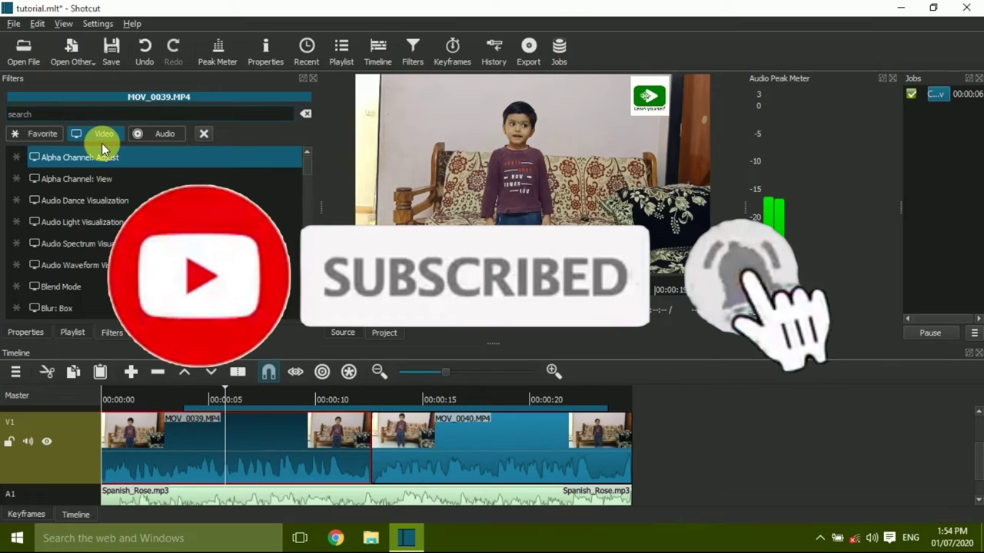
type("r")
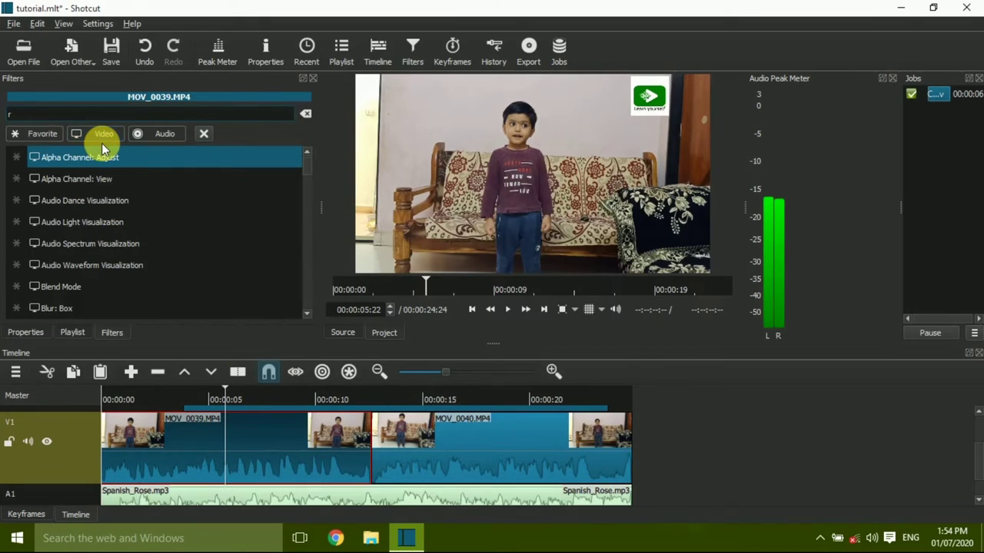
type("ot")
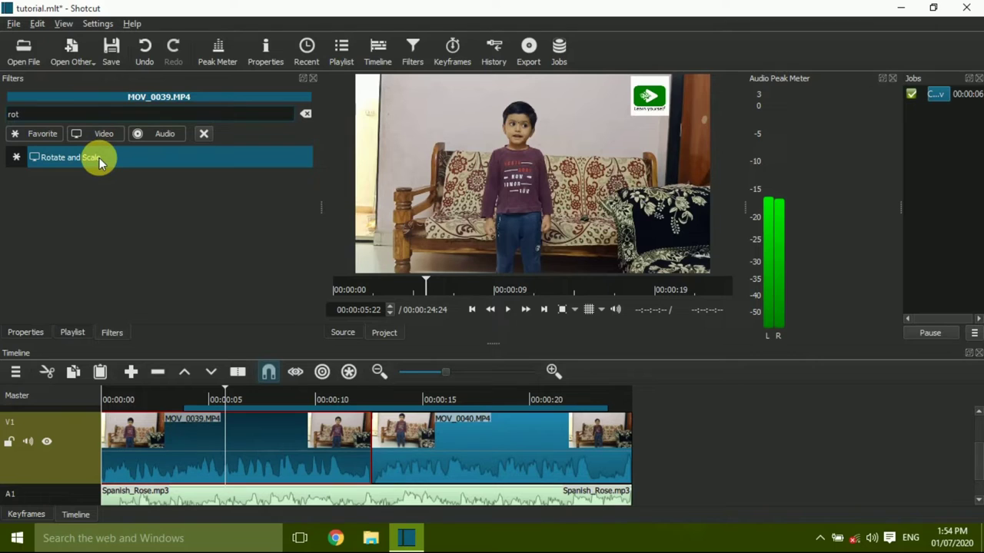
left_click(99, 157)
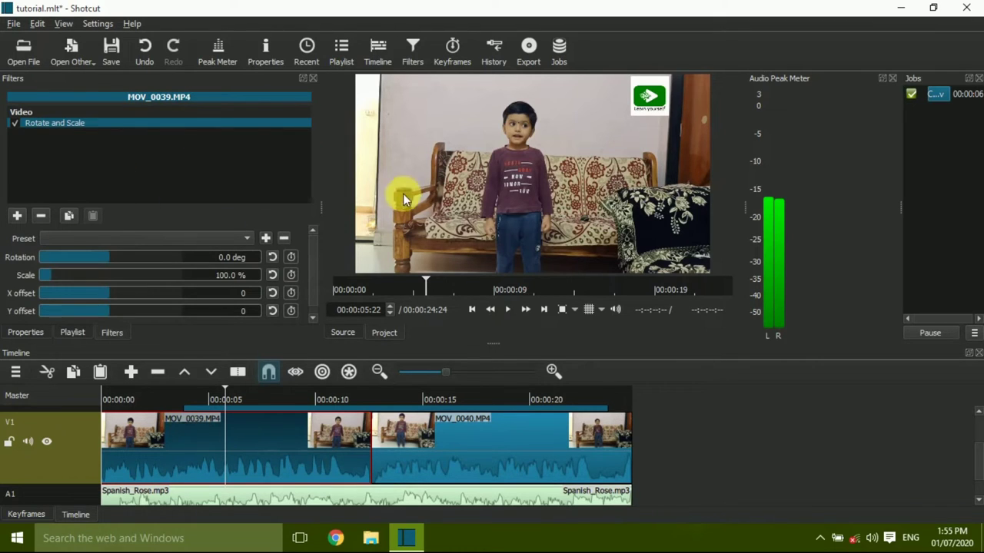
- Enlarge MOV_0039 to a scale of 138.7 % and set its X offset to 0 and Y offset to 99
left_click(51, 276)
left_click_drag(53, 276, 59, 275)
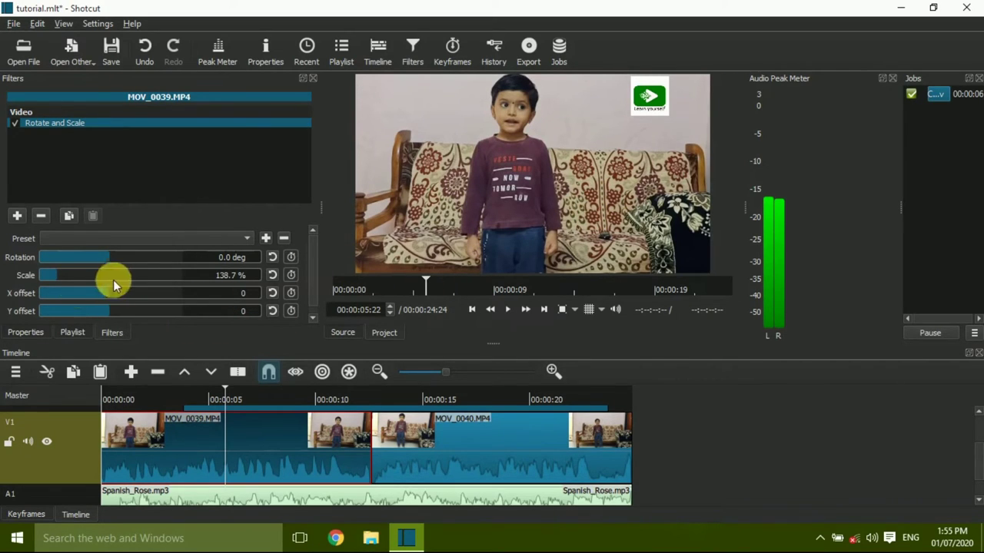
left_click_drag(108, 295, 113, 309)
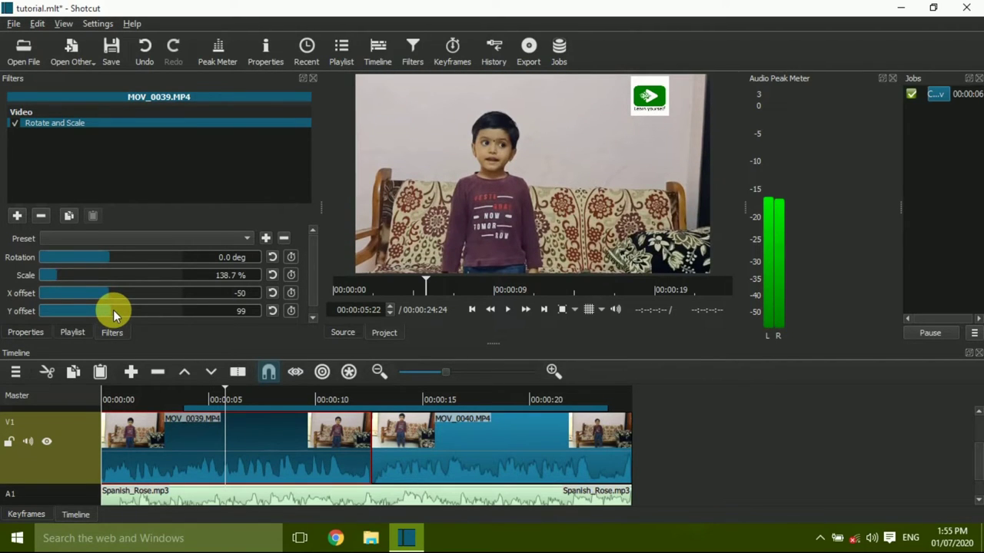
left_click_drag(109, 297, 112, 294)
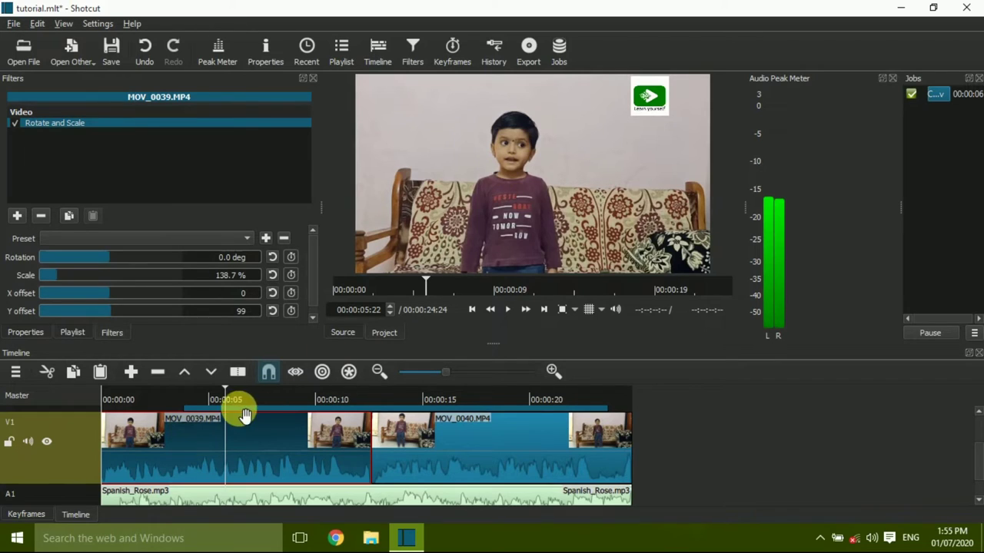
- Play the timeline from its start to preview the enlarged clip with the logo and pause at 00:00:07:28
left_click_drag(225, 386, 96, 397)
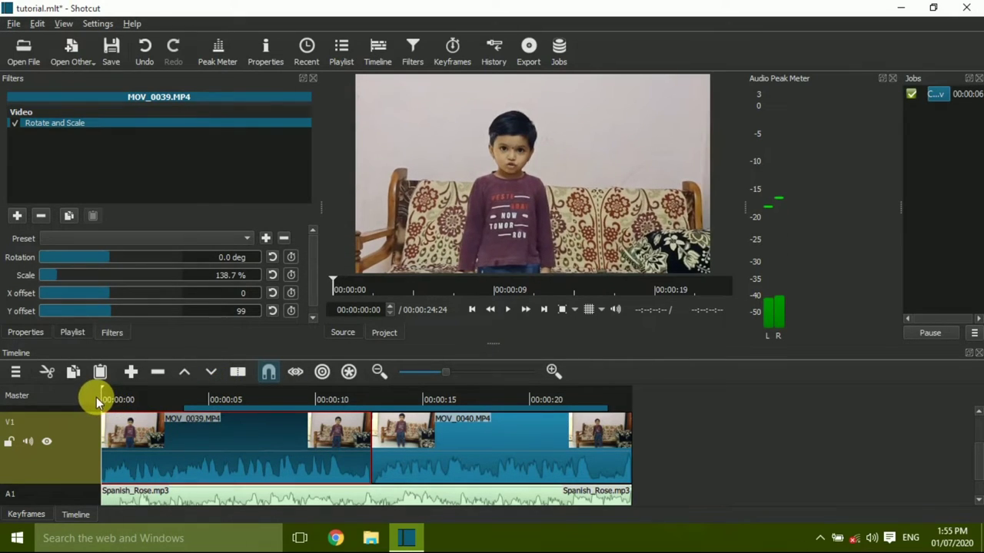
left_click(507, 309)
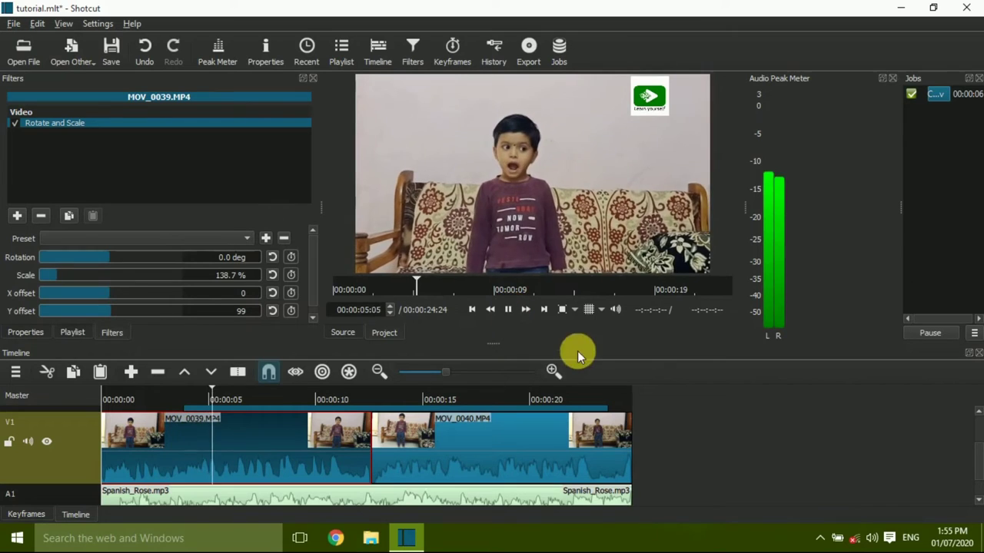
left_click(512, 310)
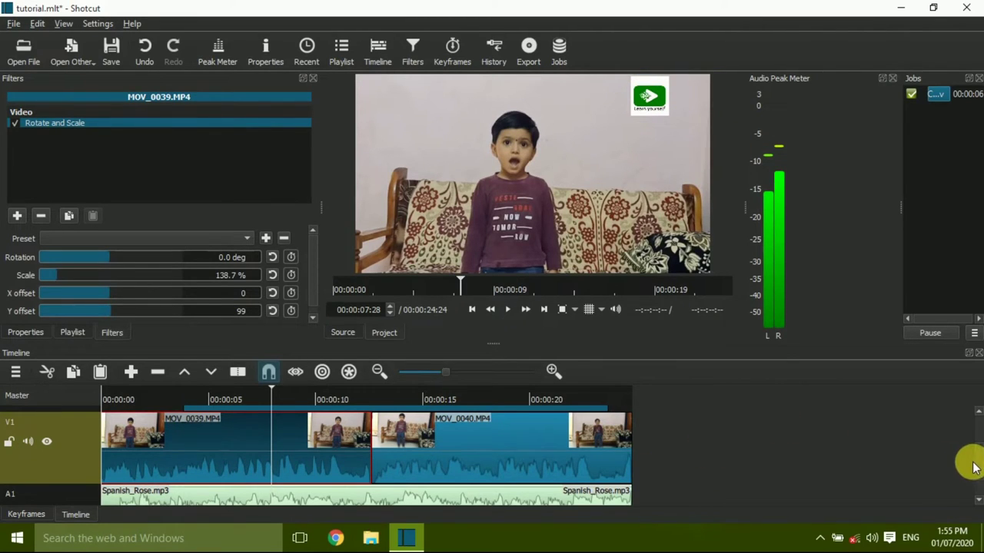
- Move the logo image on track V2 to the frame's right edge by setting its X offset to 4455
left_click_drag(977, 472, 973, 428)
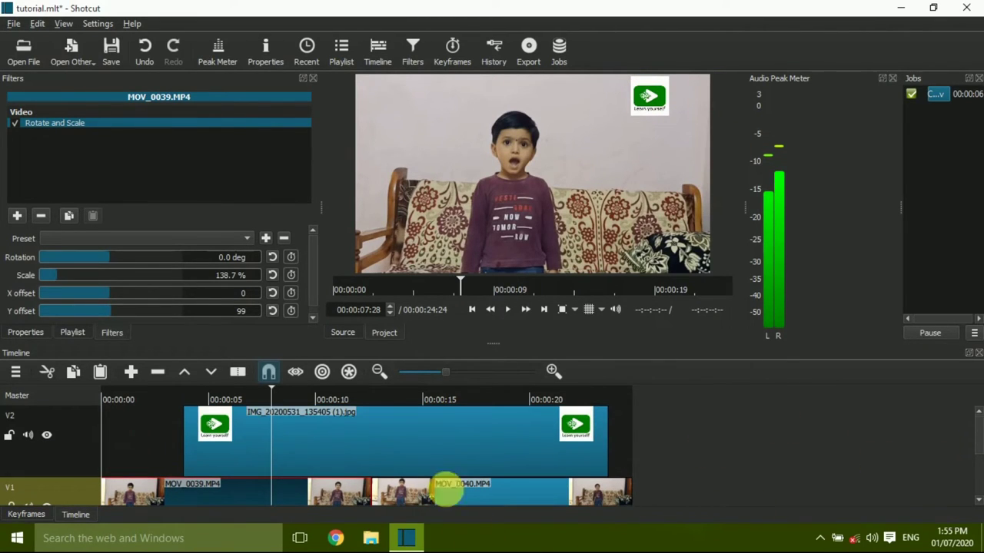
left_click(355, 444)
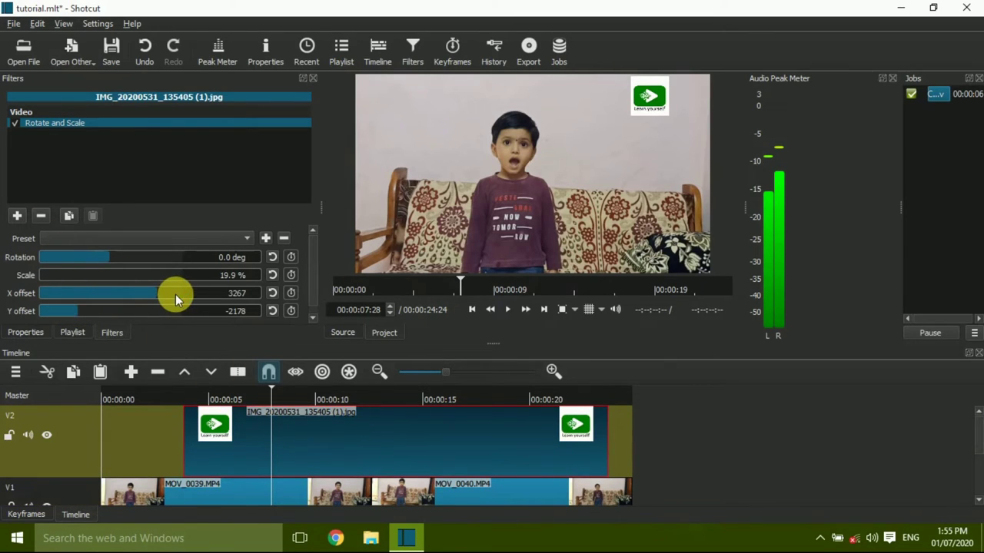
left_click_drag(150, 294, 176, 297)
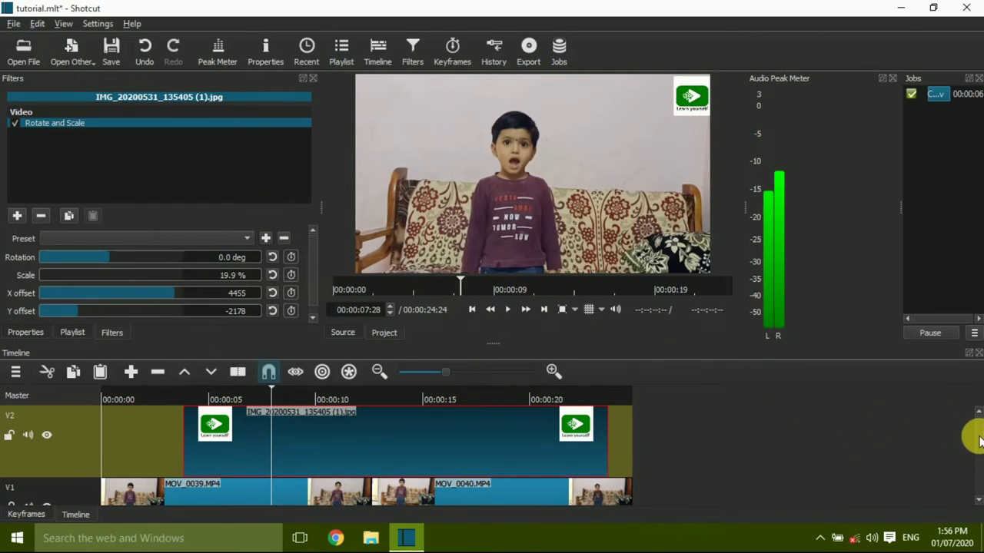
- Select the MOV_0040 clip on track V1, play the timeline from about 12 seconds and pause at 00:00:15:19
scroll(970, 431, "down", 2)
scroll(976, 449, "down", 2)
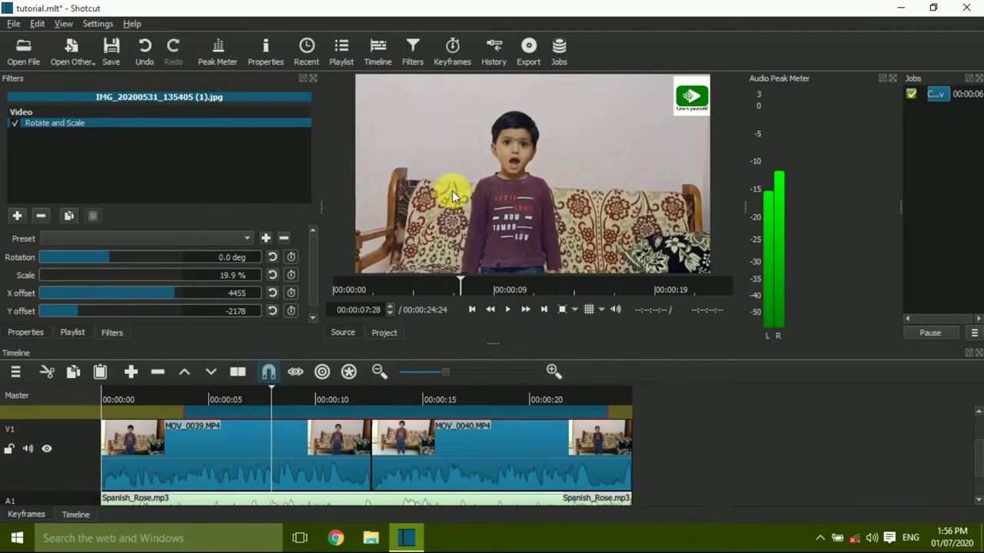
left_click(478, 448)
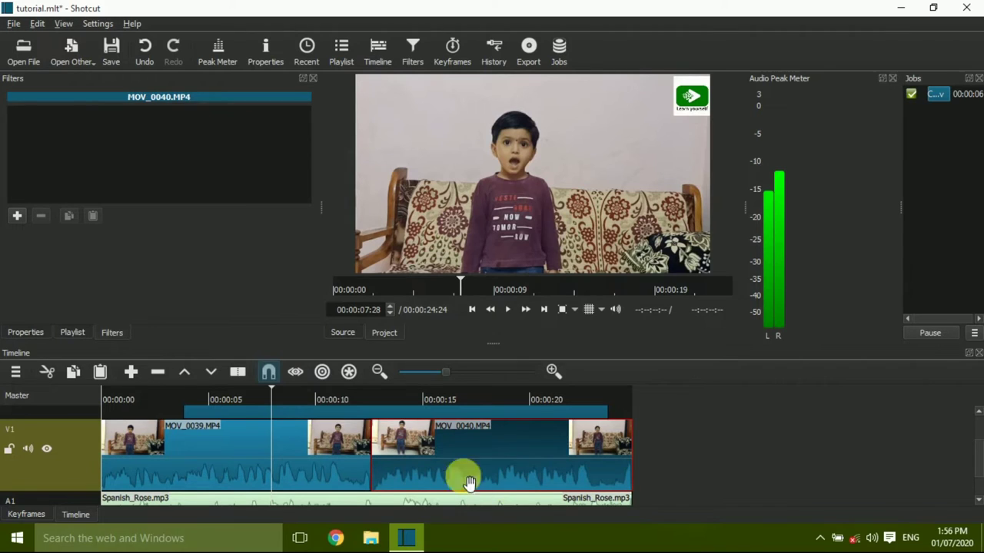
left_click_drag(273, 392, 365, 402)
left_click(505, 309)
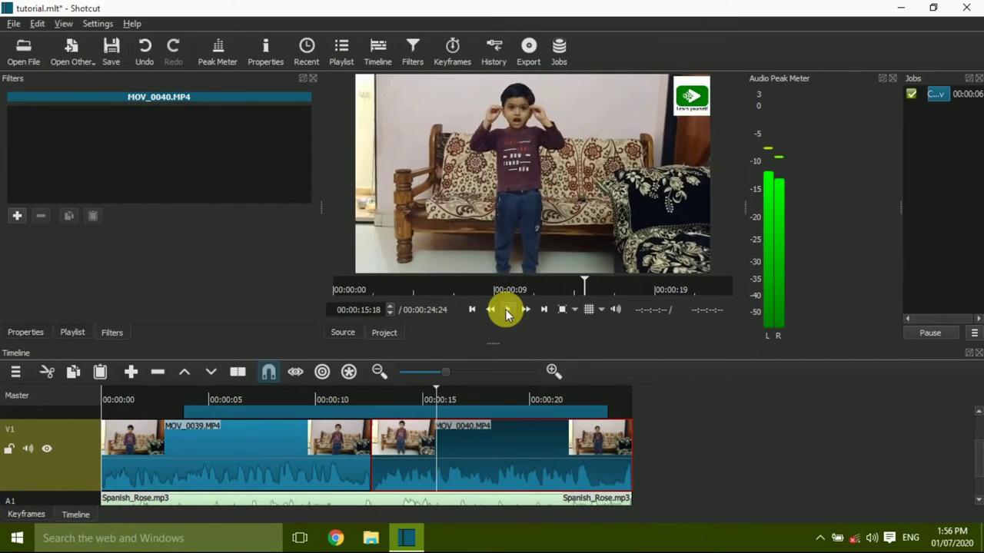
left_click(505, 309)
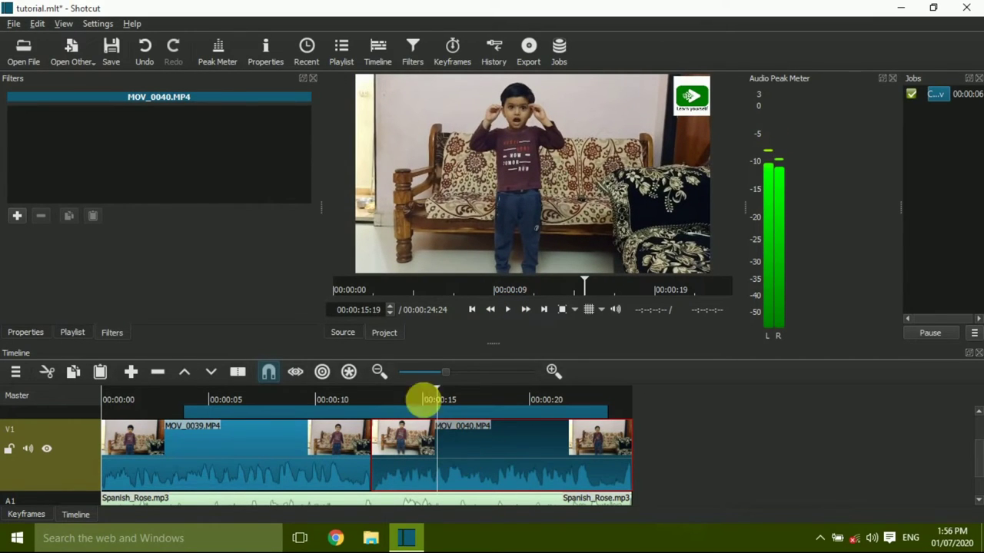
- Add a Rotate and Scale filter to the MOV_0040 clip and set its scale to 118.9 %
left_click(17, 217)
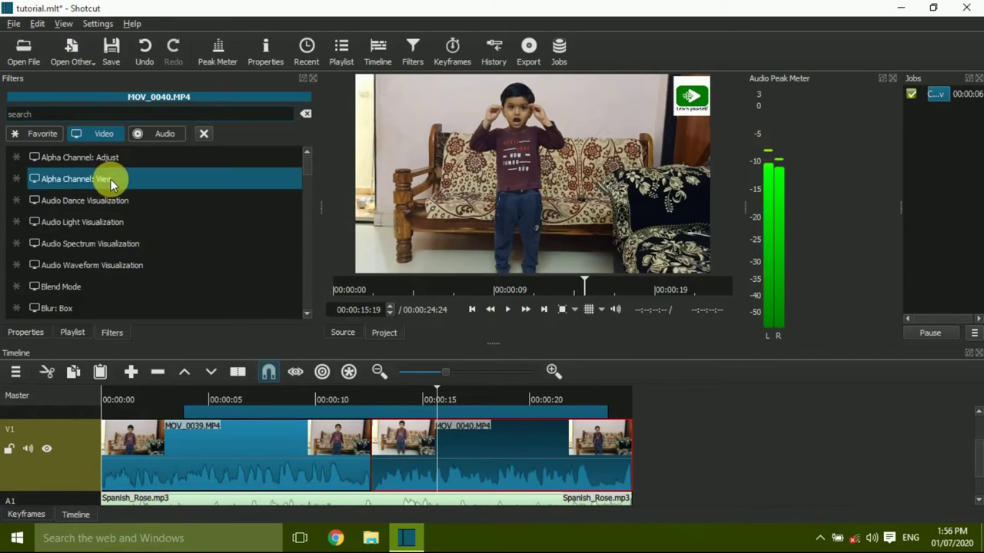
type("r")
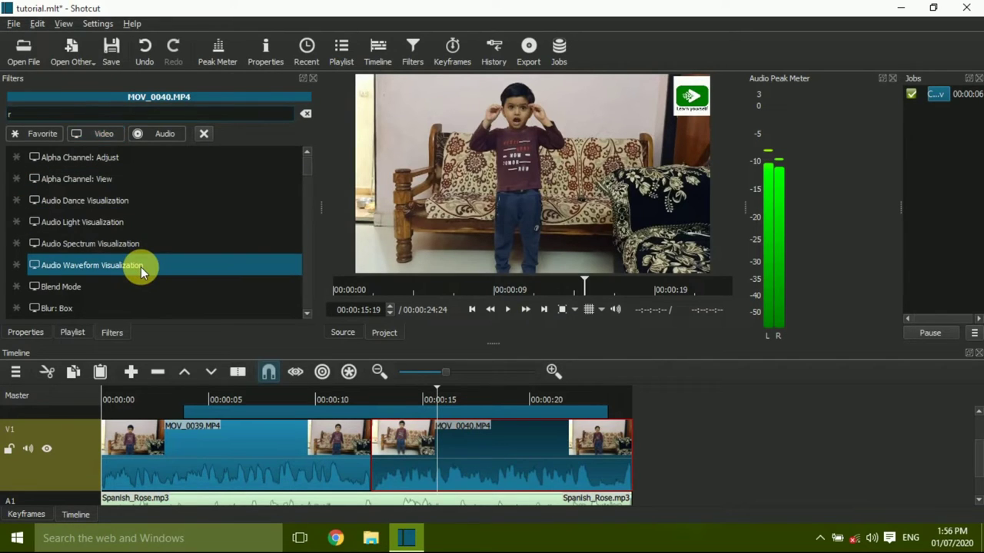
type("ot")
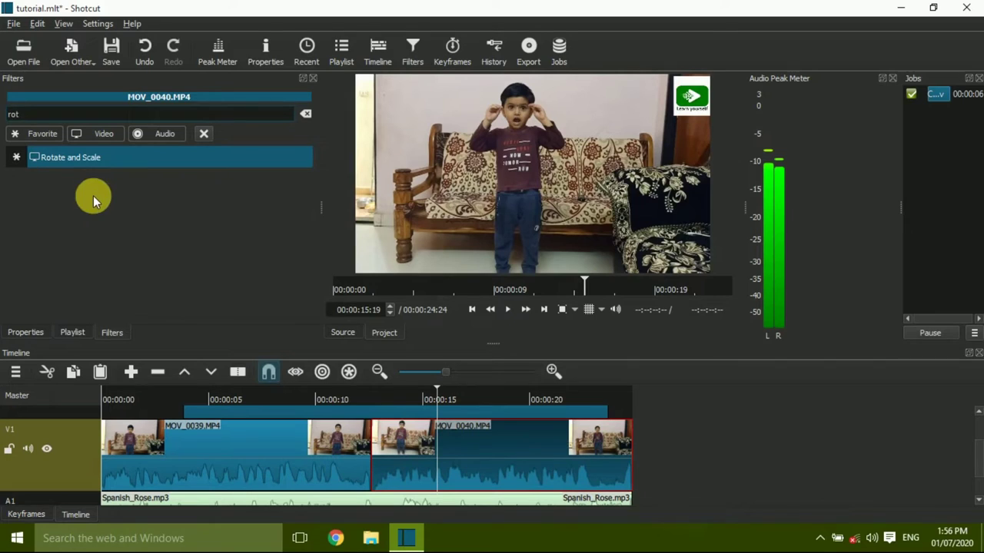
left_click(100, 159)
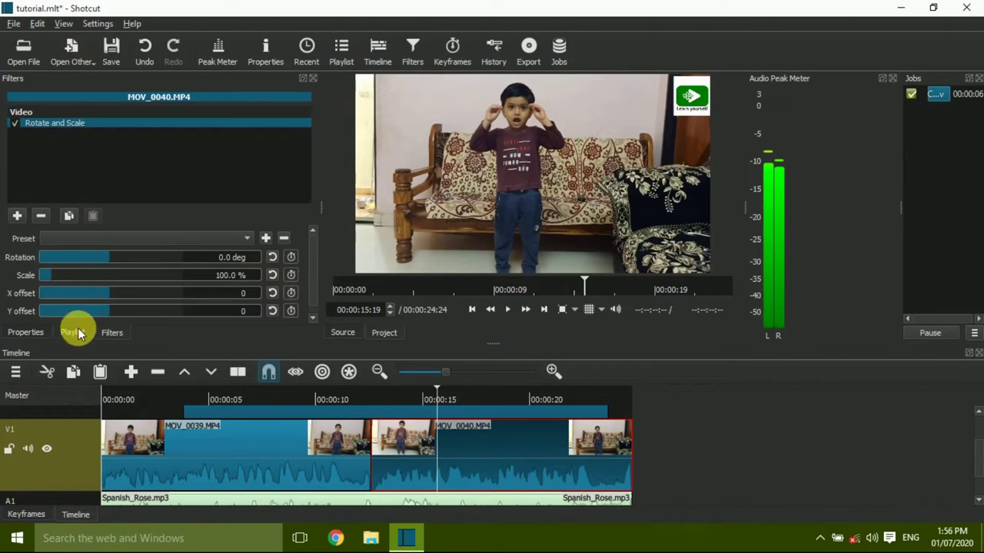
left_click_drag(52, 275, 56, 275)
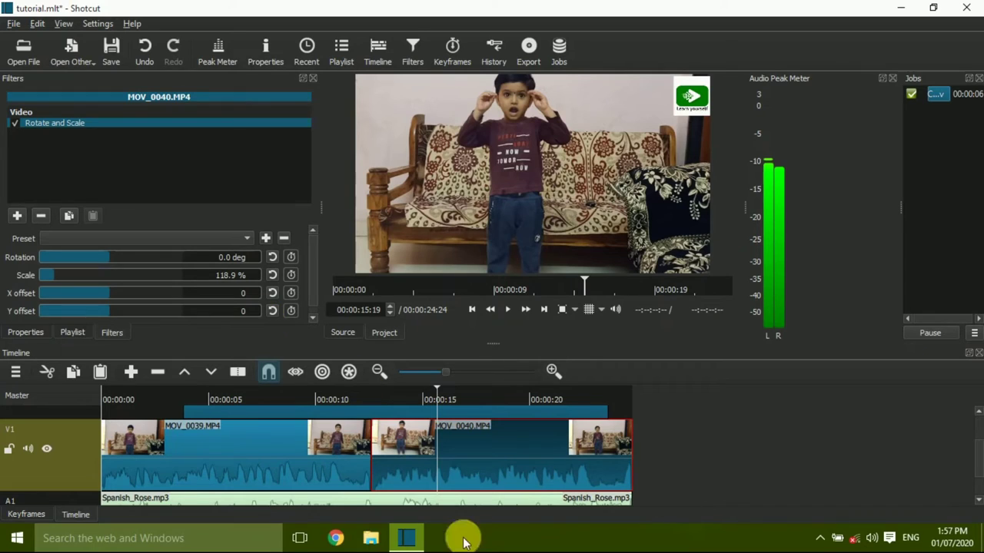
- Split the MOV_0040 clip on track V1 at 00:00:15:19 and again at 00:00:19:04
left_click(240, 374)
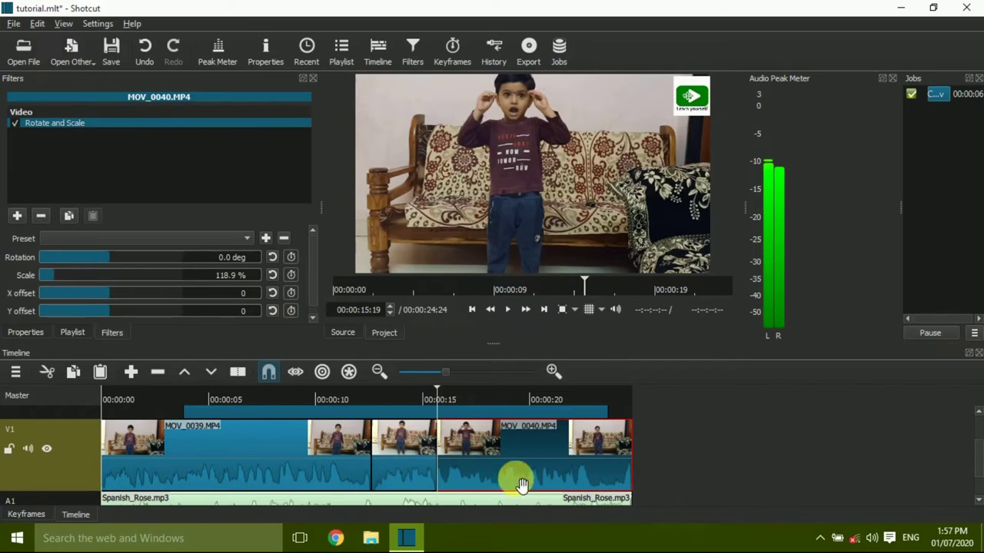
left_click_drag(437, 389, 511, 404)
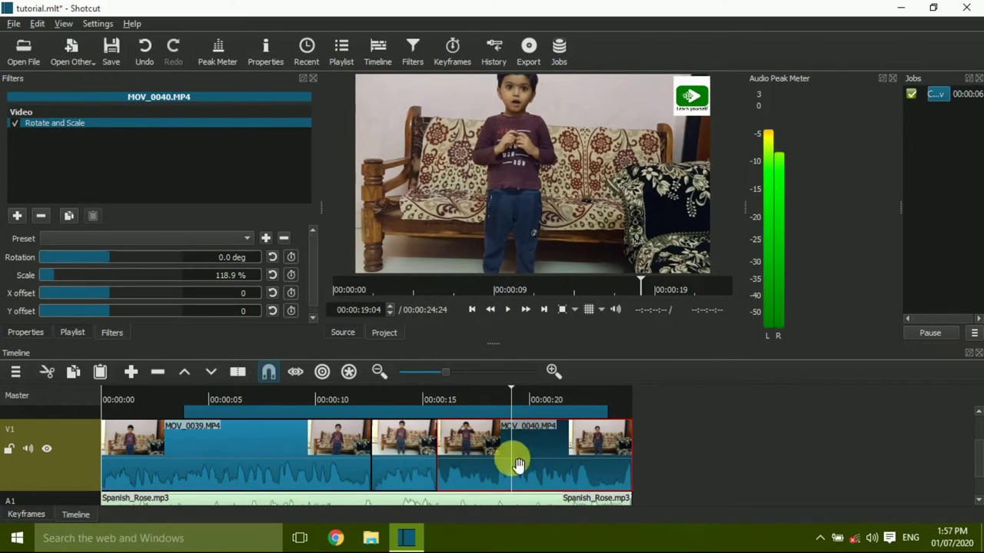
left_click(236, 372)
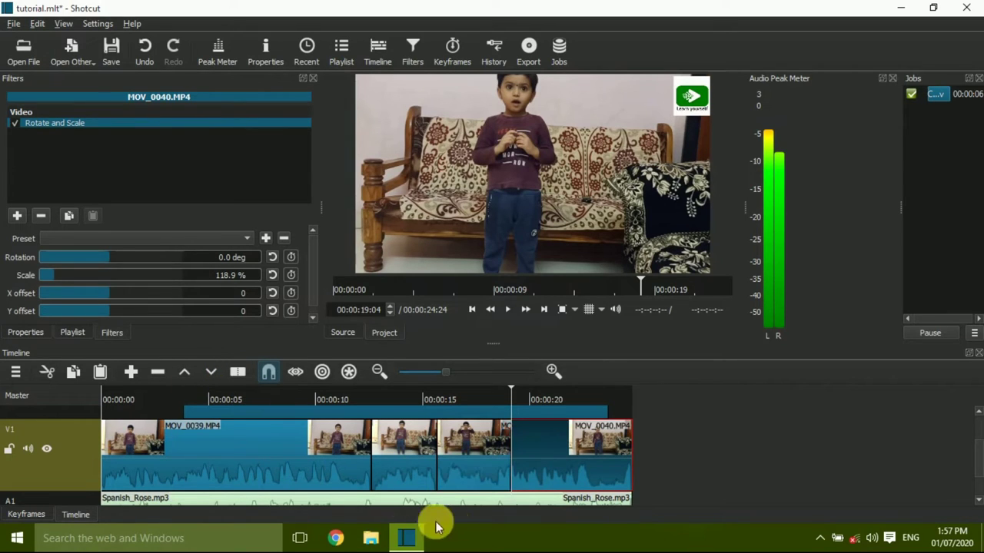
- Enlarge the middle segment of MOV_0040 to a scale of 198.1 % and set its Y offset to 149
left_click(481, 458)
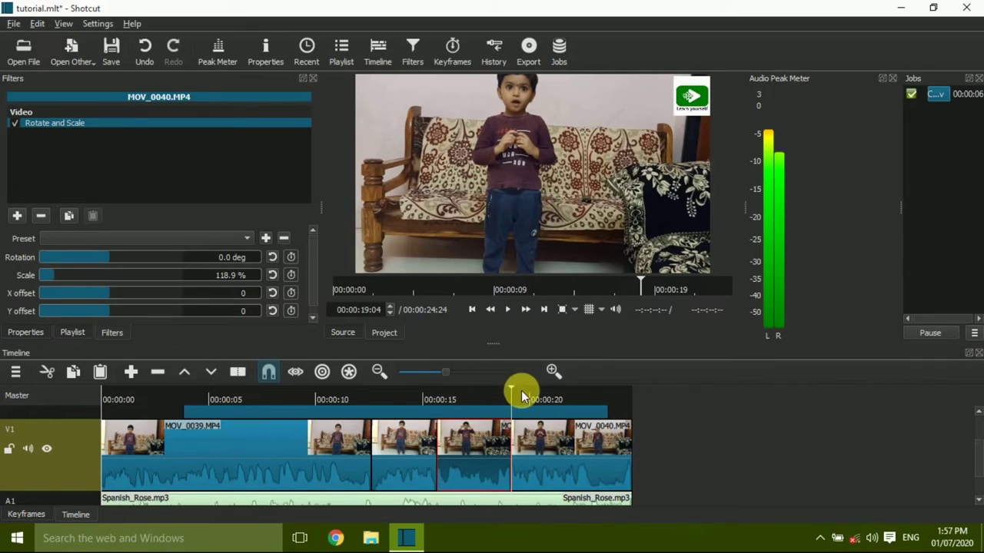
left_click_drag(509, 386, 448, 392)
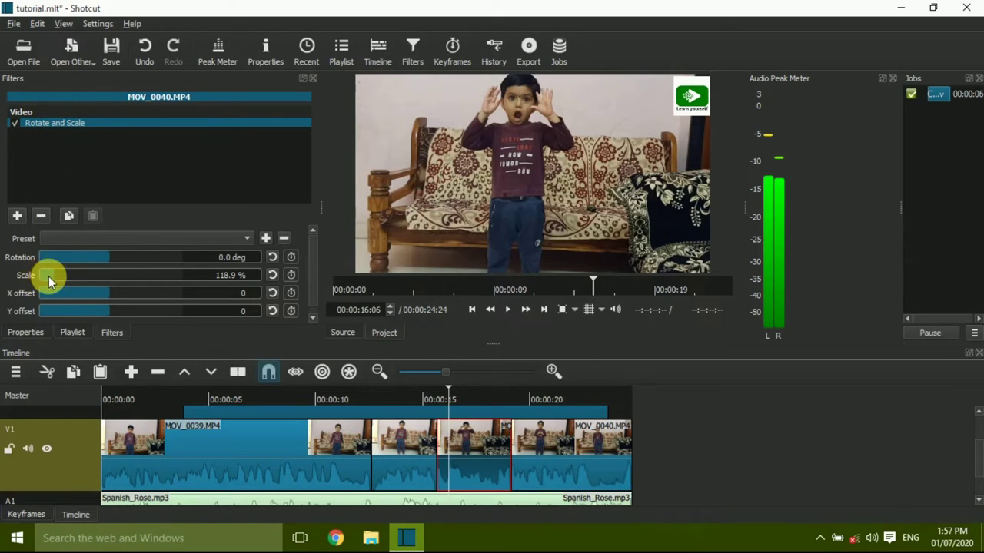
left_click_drag(52, 276, 68, 276)
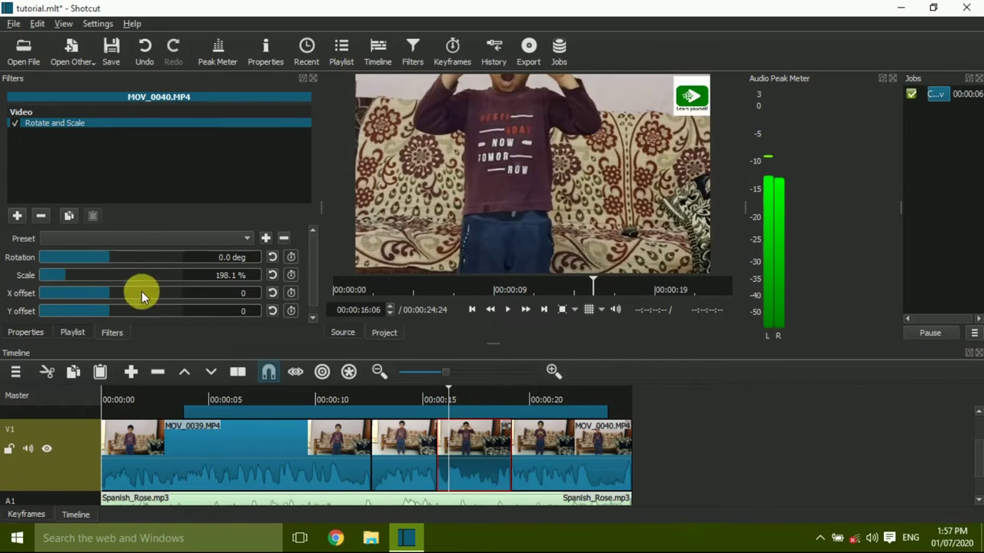
left_click_drag(120, 310, 113, 313)
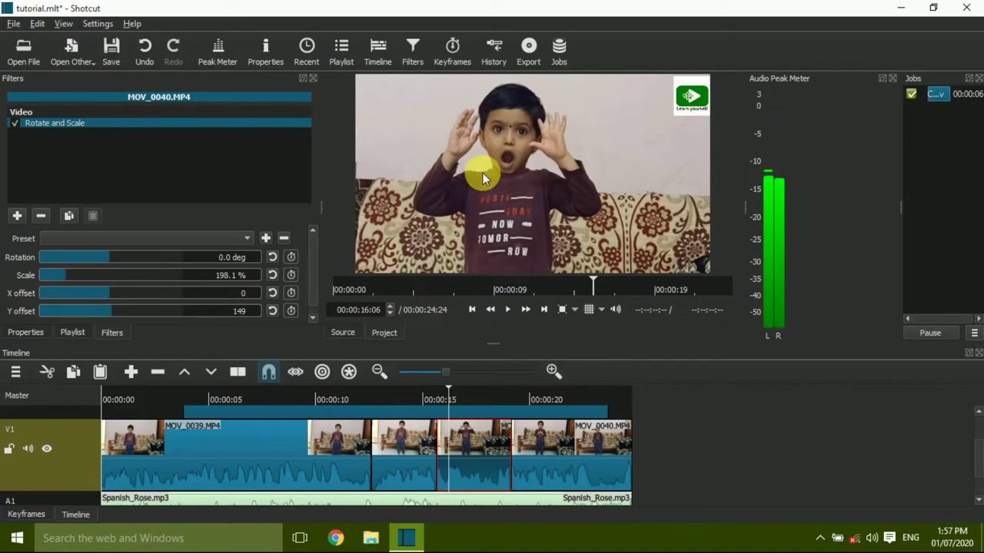
- Play the timeline from 00:00:08:27 to preview the zoomed middle segment and pause at 00:00:22:04
left_click_drag(449, 388, 299, 421)
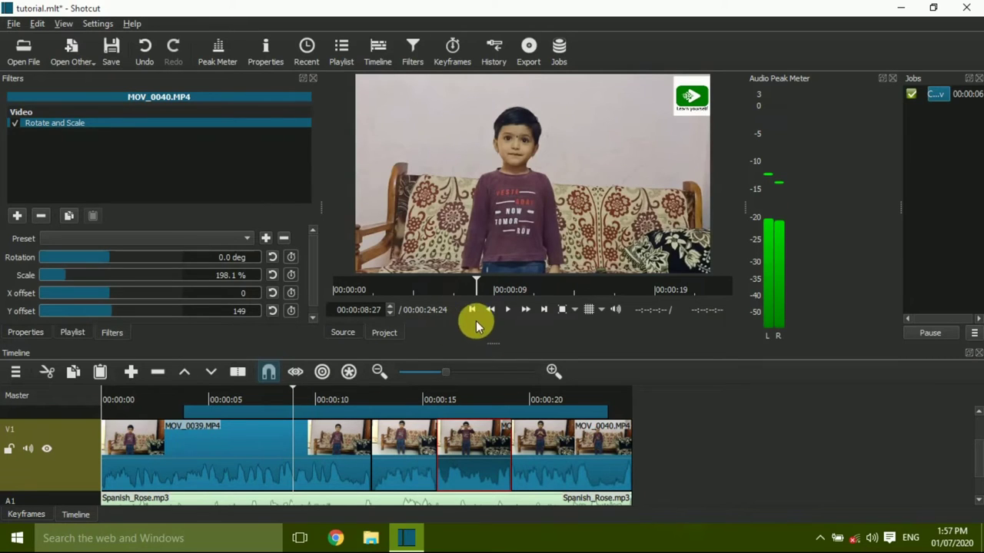
left_click(510, 310)
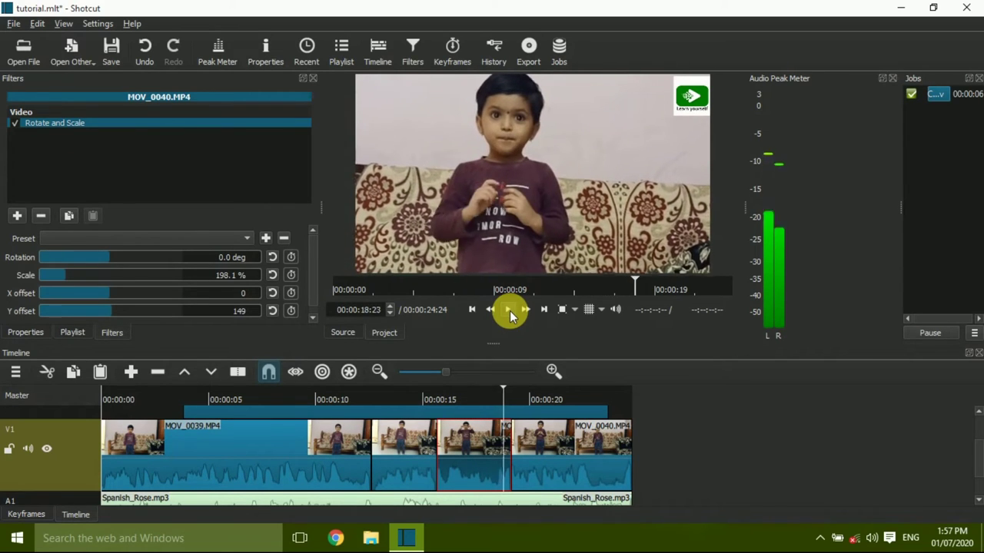
left_click(509, 310)
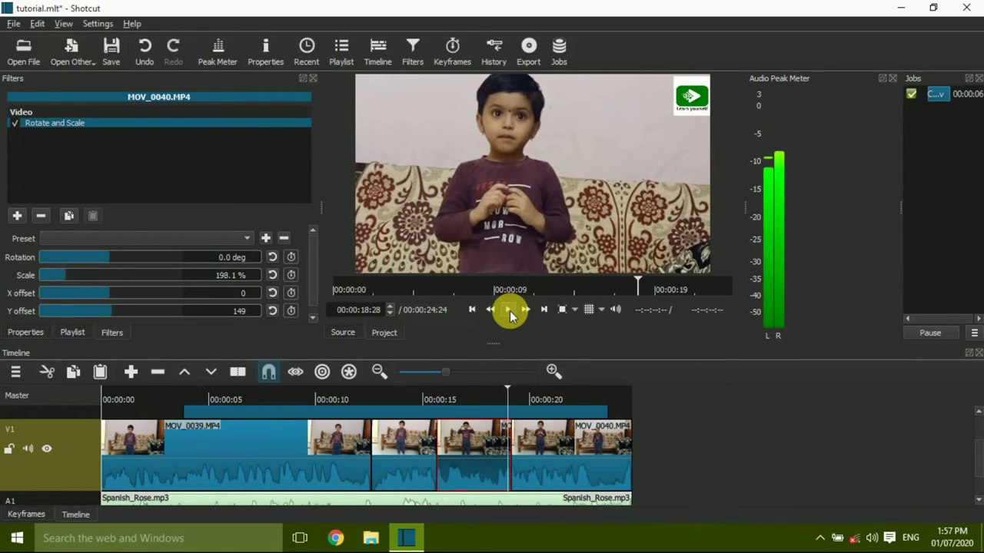
left_click(509, 310)
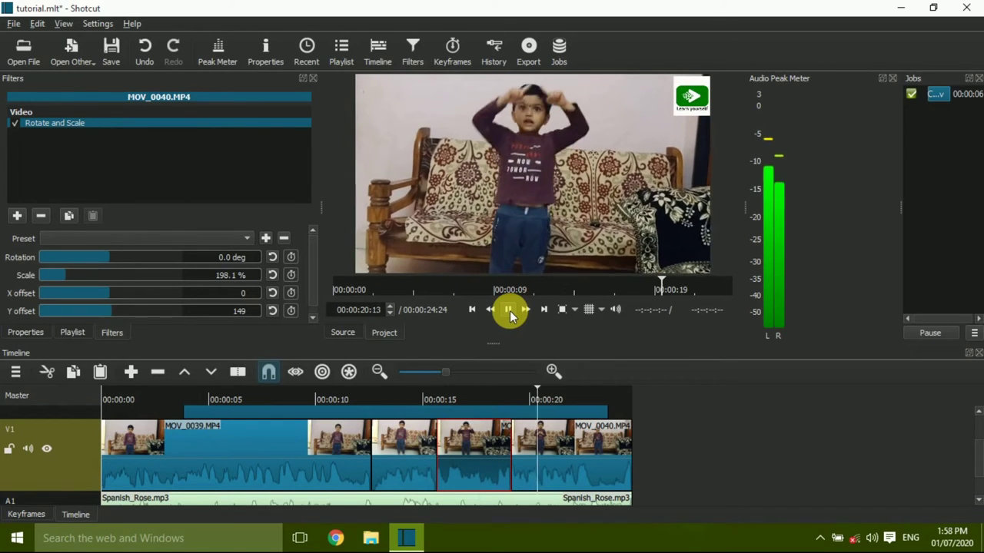
left_click(510, 310)
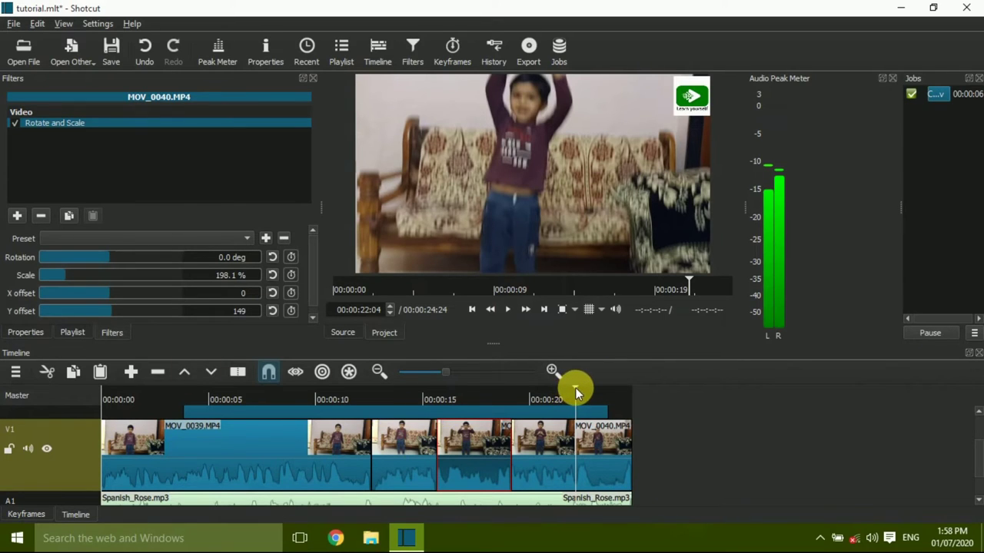
- Return to the timeline's start and add a Fade In Video filter to the MOV_0039 clip
key("Home")
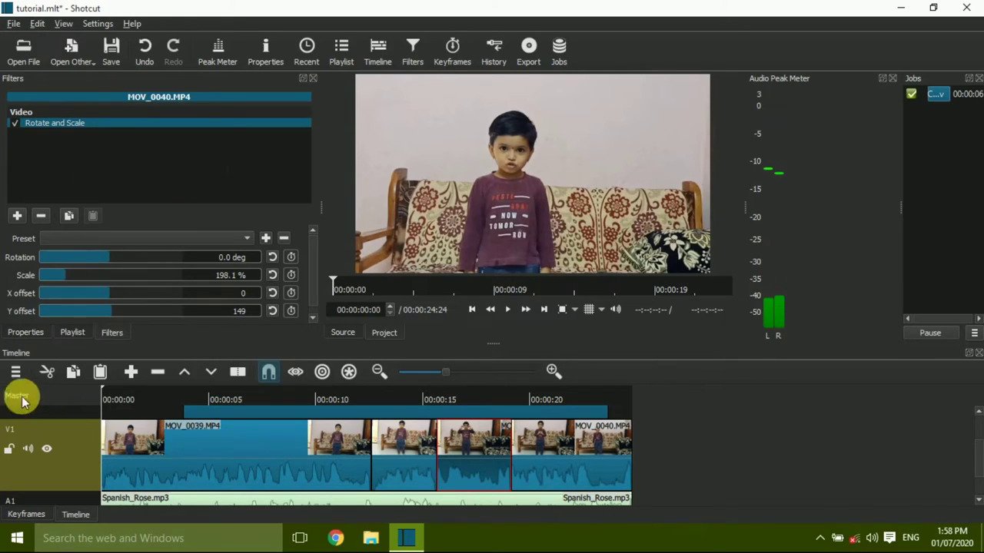
left_click(264, 457)
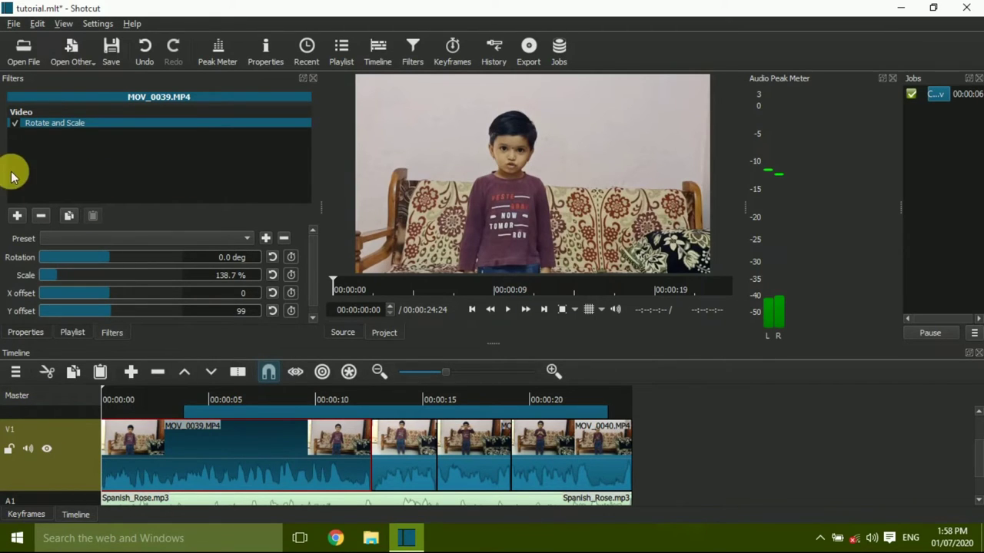
left_click(16, 218)
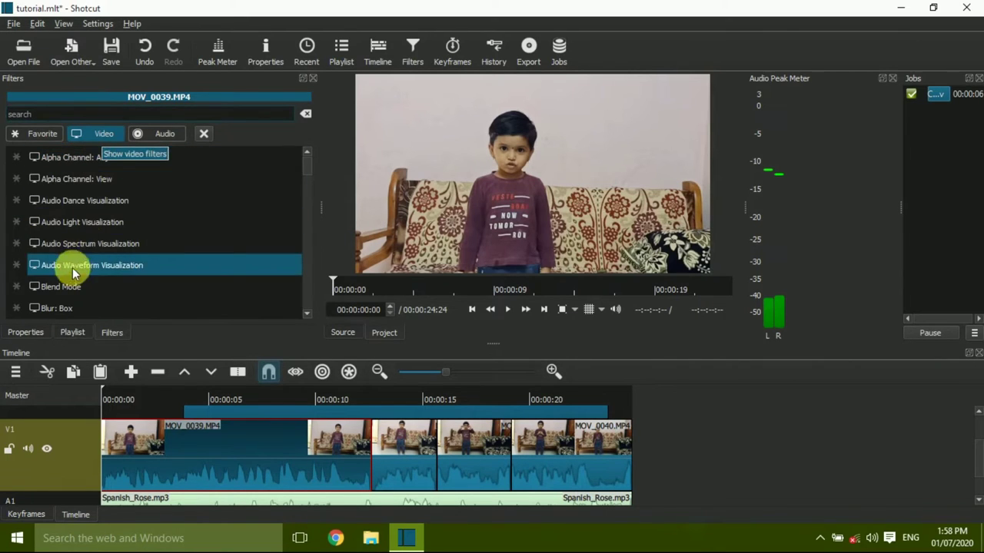
left_click(88, 244)
type("fa")
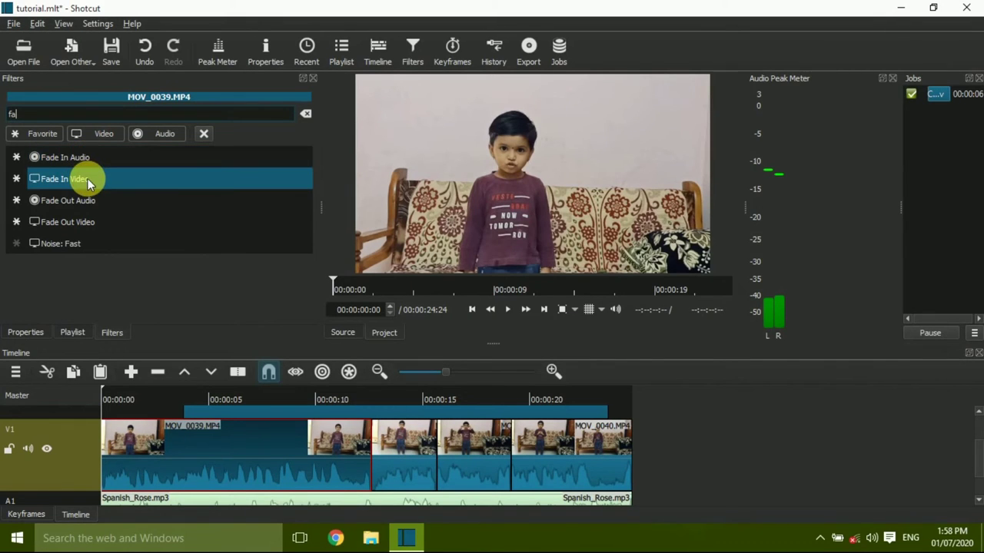
left_click(88, 179)
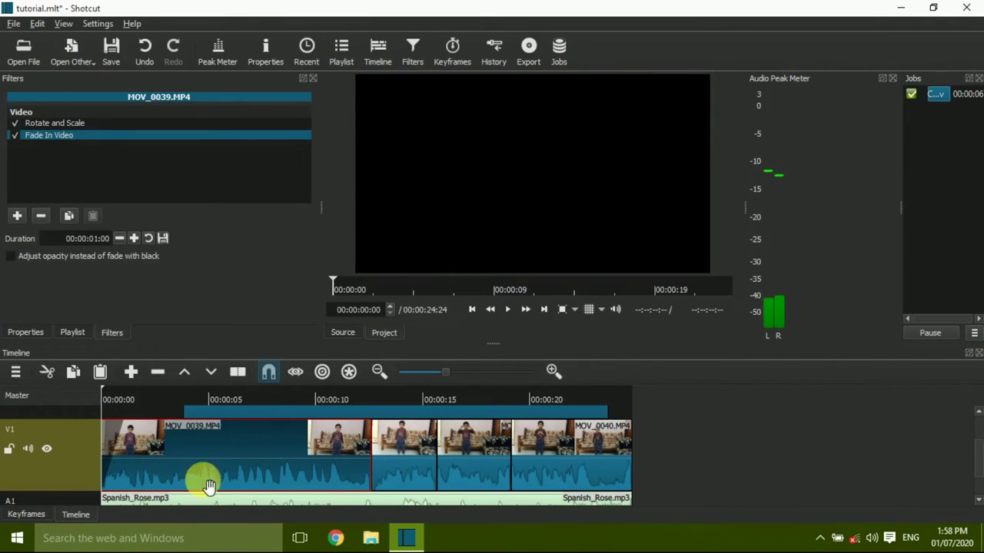
- Add a Fade Out Audio filter to the MOV_0039 clip
left_click(17, 218)
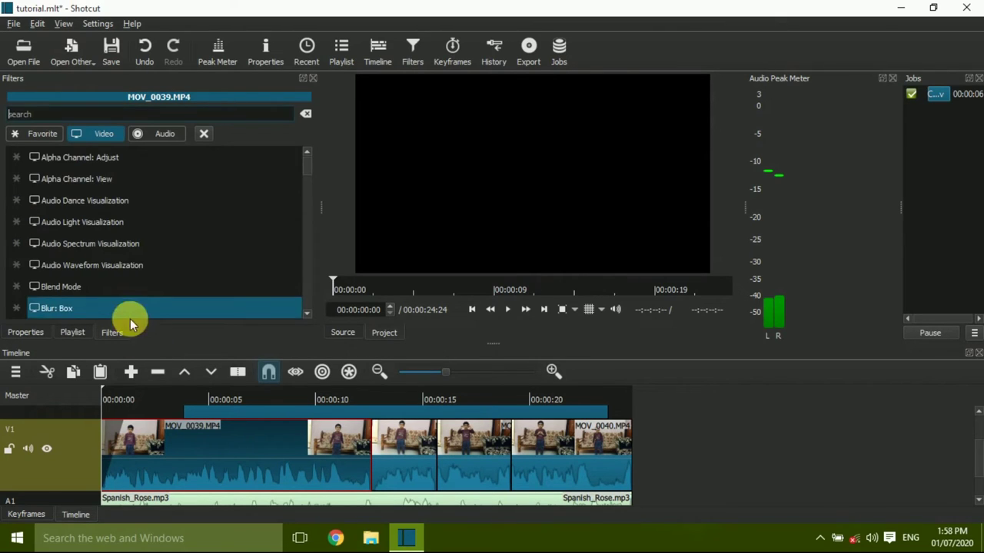
type("f")
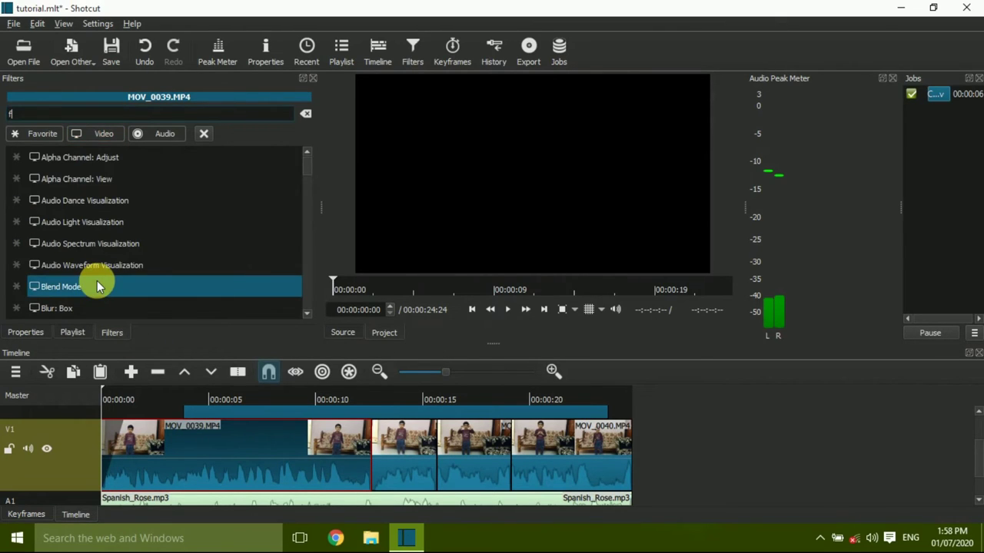
type("at")
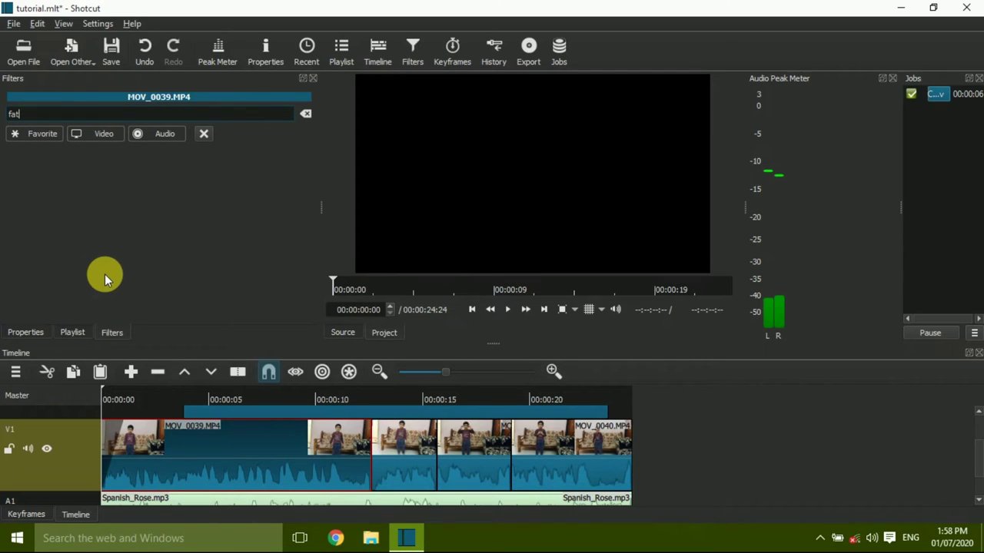
key("BackSpace")
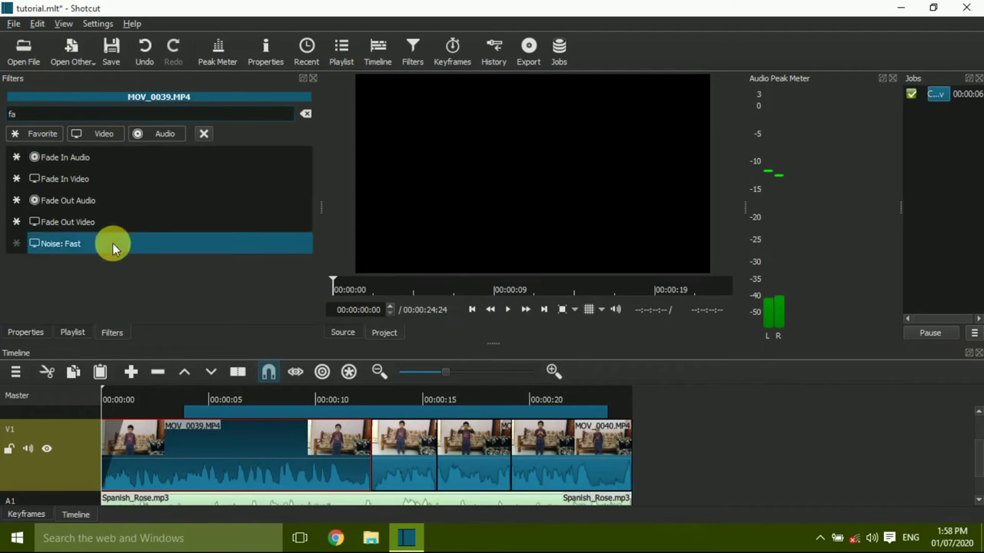
left_click(105, 132)
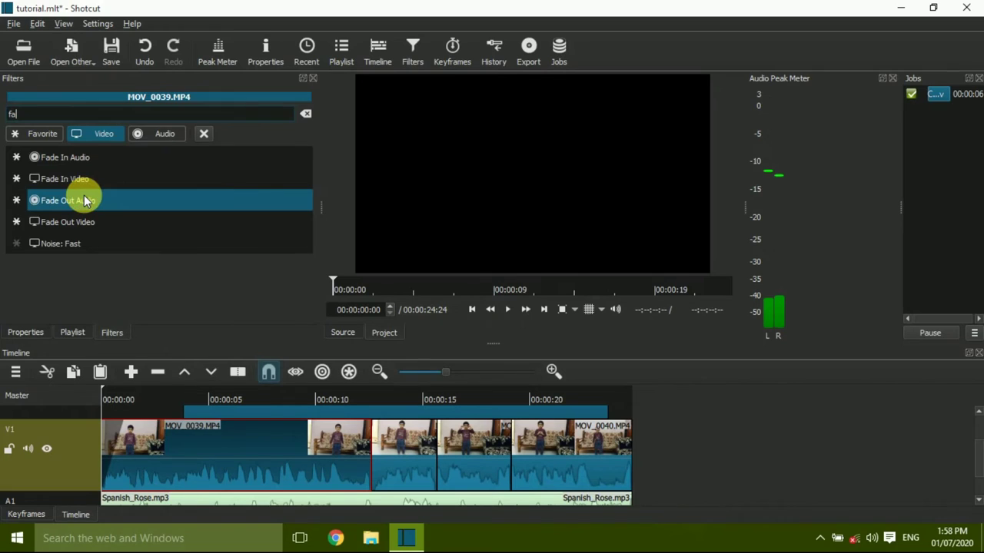
left_click(84, 200)
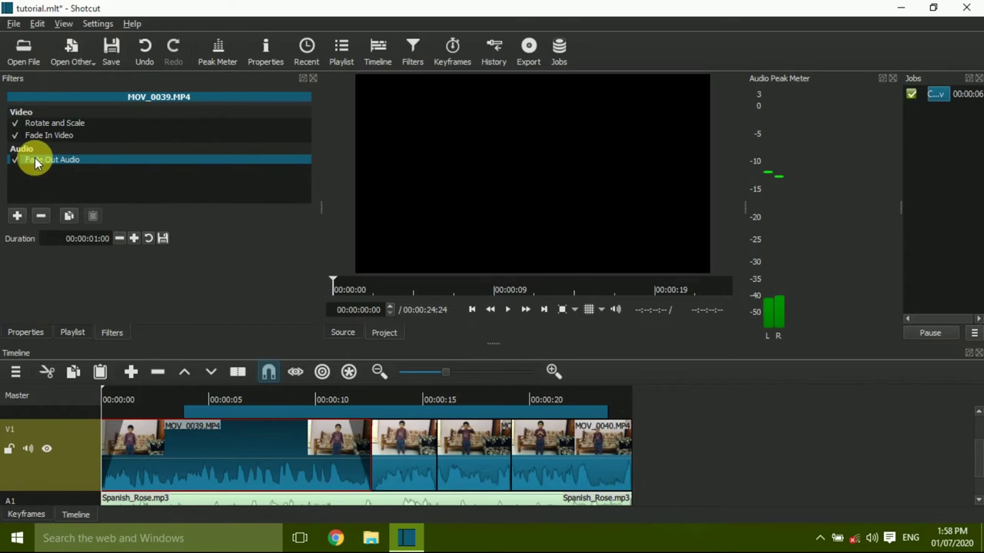
- Add a Fade Out Video filter to the MOV_0039 clip
left_click(16, 215)
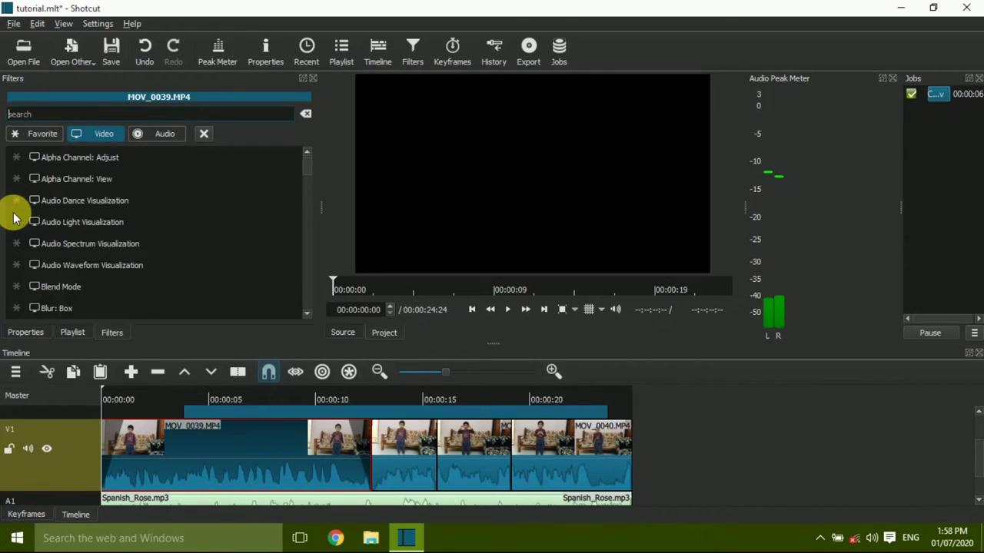
scroll(15, 213, "down", 3)
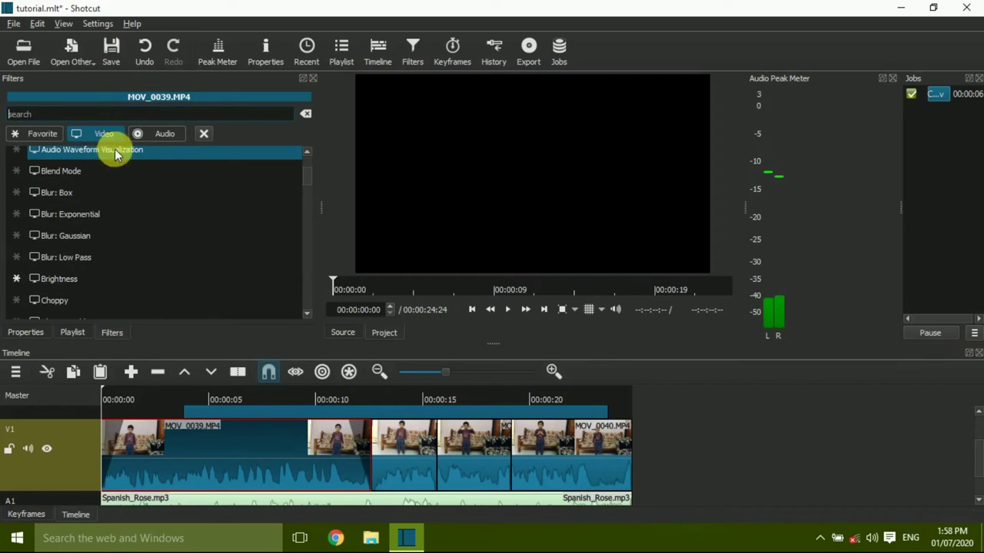
type("f")
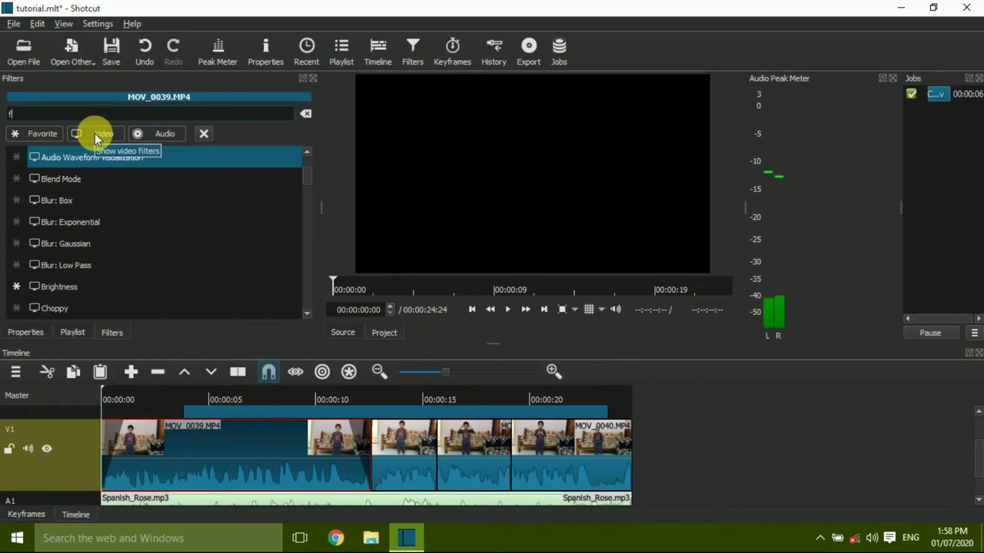
type("ade")
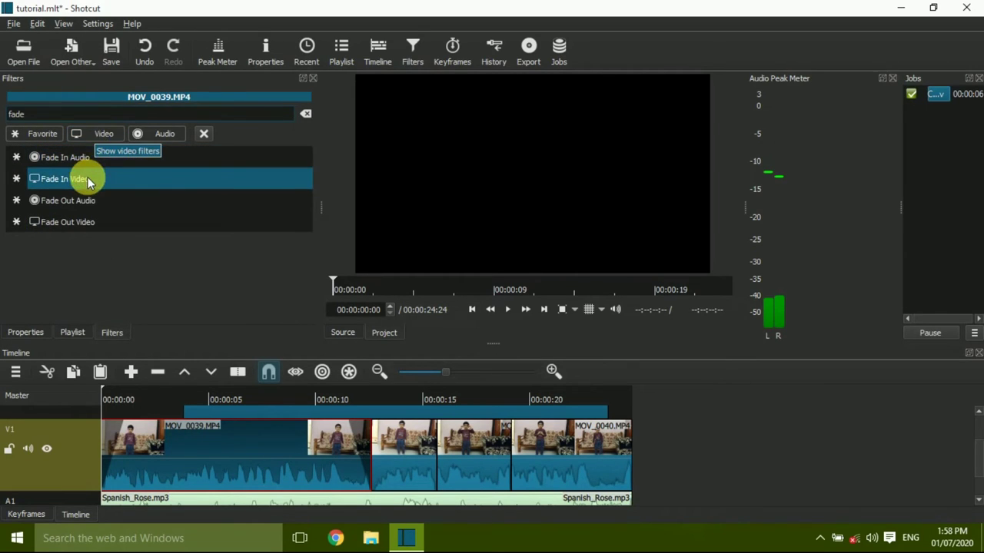
left_click(88, 222)
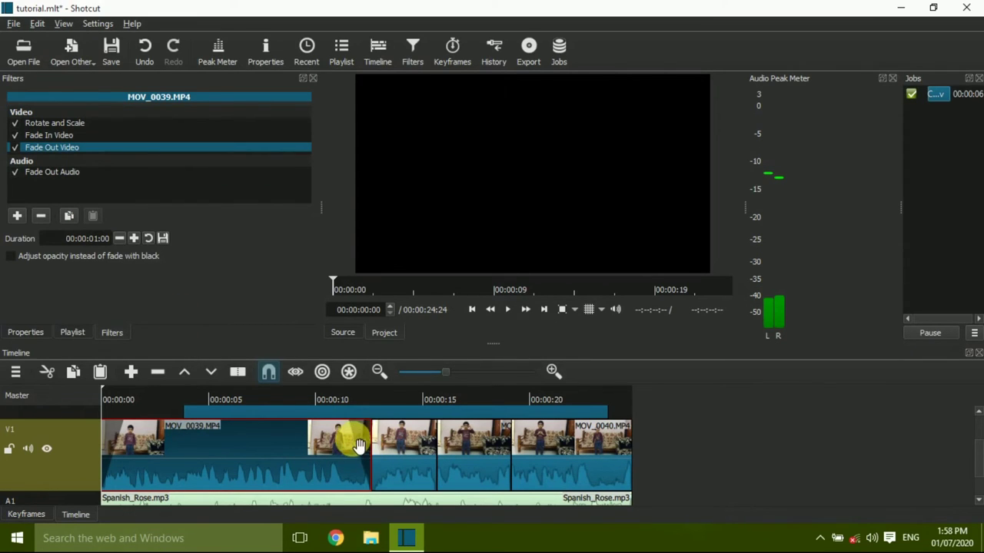
- Adjust the fade-out at MOV_0039's end and the fade-in at its start directly on the timeline clip, adding Fade In Audio
mouse_move(344, 429)
left_mouse_down()
mouse_move(315, 440)
mouse_move(355, 440)
mouse_move(341, 443)
left_mouse_up()
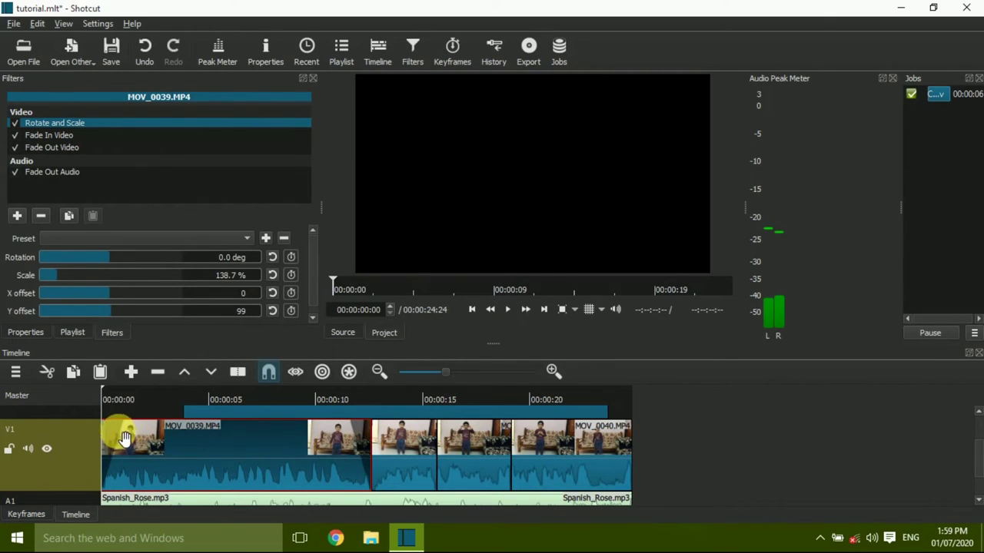
left_click_drag(132, 429, 154, 442)
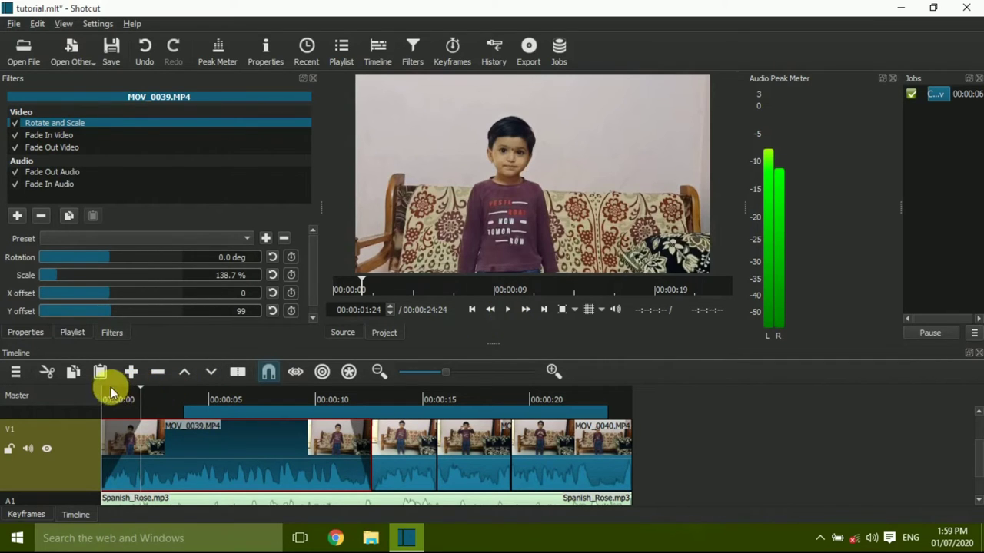
- Play the timeline from the start to review the fades on the MOV_0039 clip
left_click_drag(142, 388, 100, 388)
left_click(505, 312)
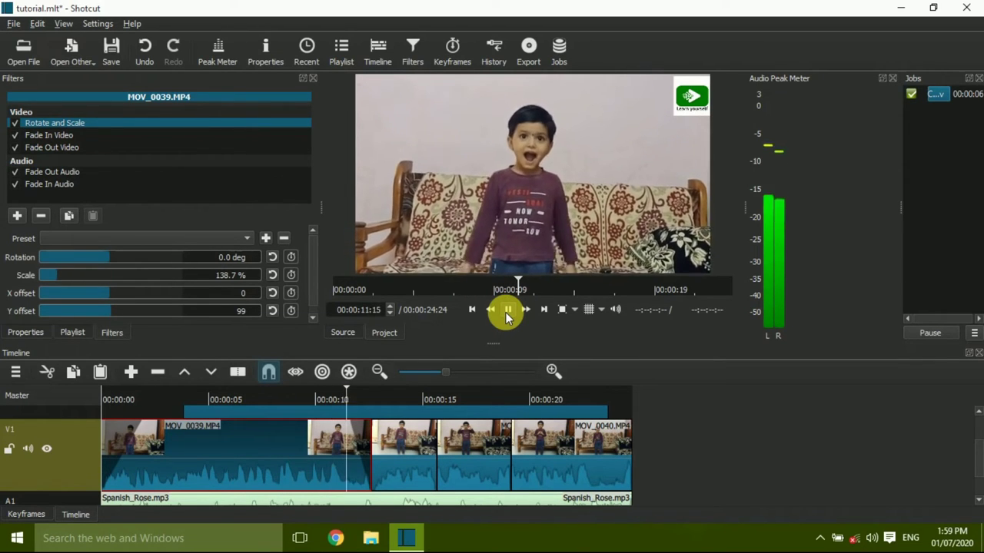
left_click(505, 312)
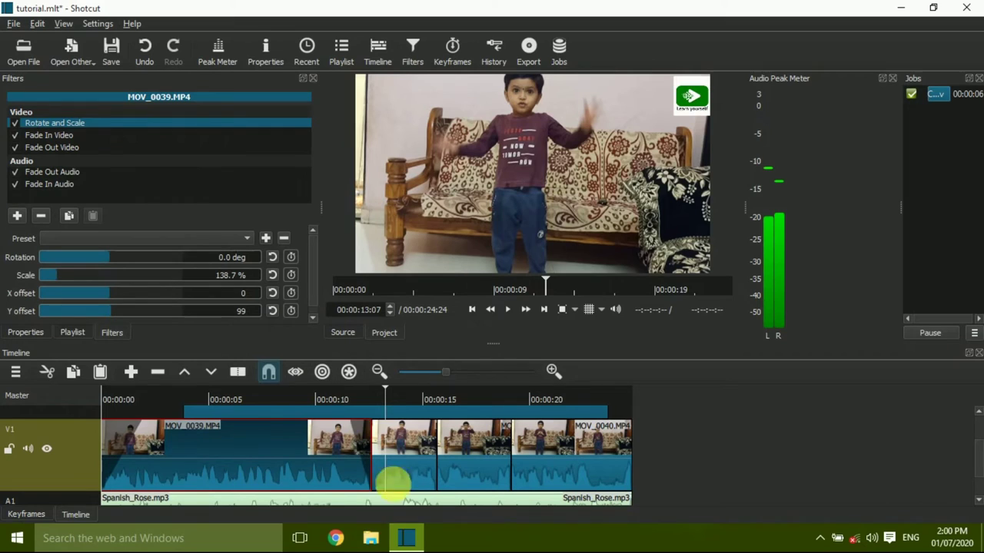
- Add a Gain / Volume audio filter to the MOV_0039 clip
left_click(251, 470)
left_click(521, 472)
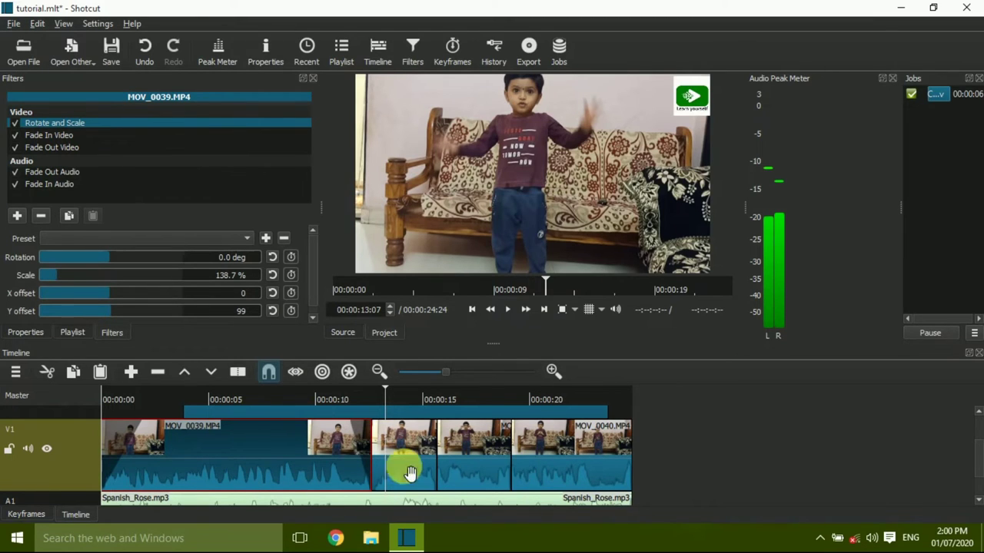
left_click(266, 472)
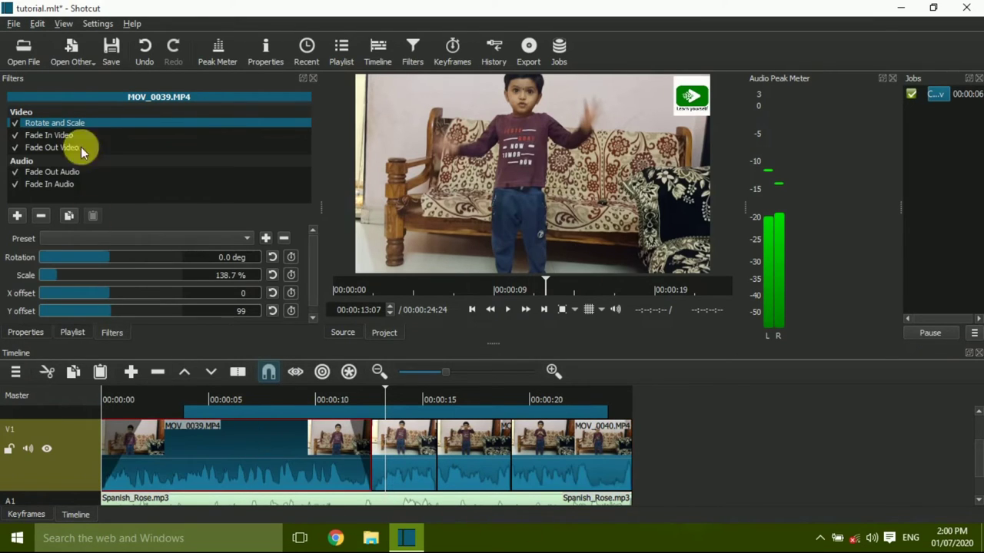
left_click(18, 217)
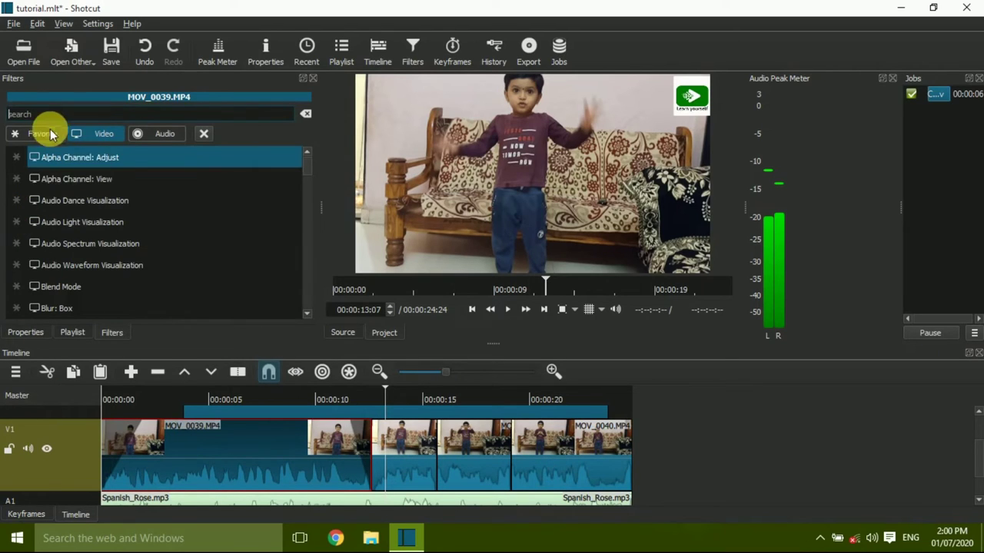
type("gai")
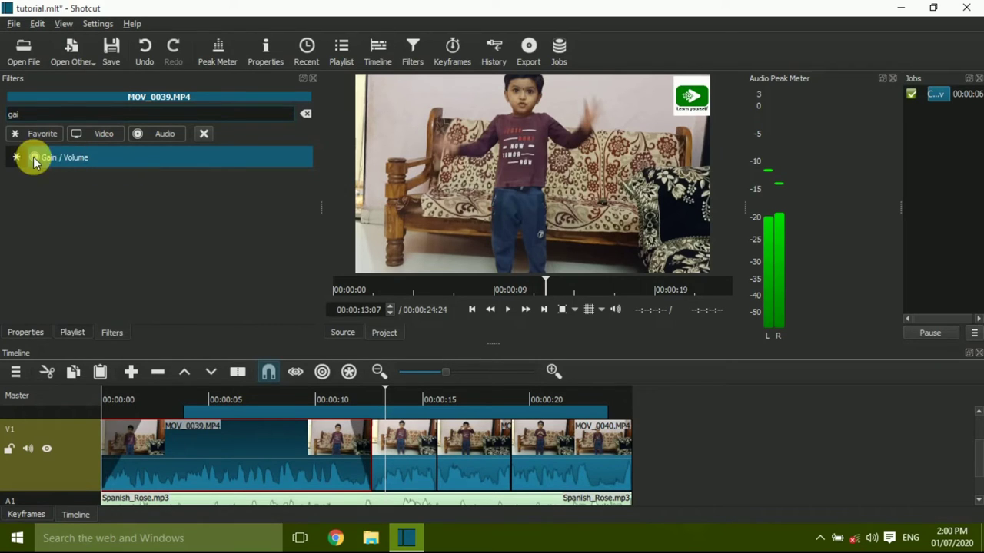
left_click(47, 159)
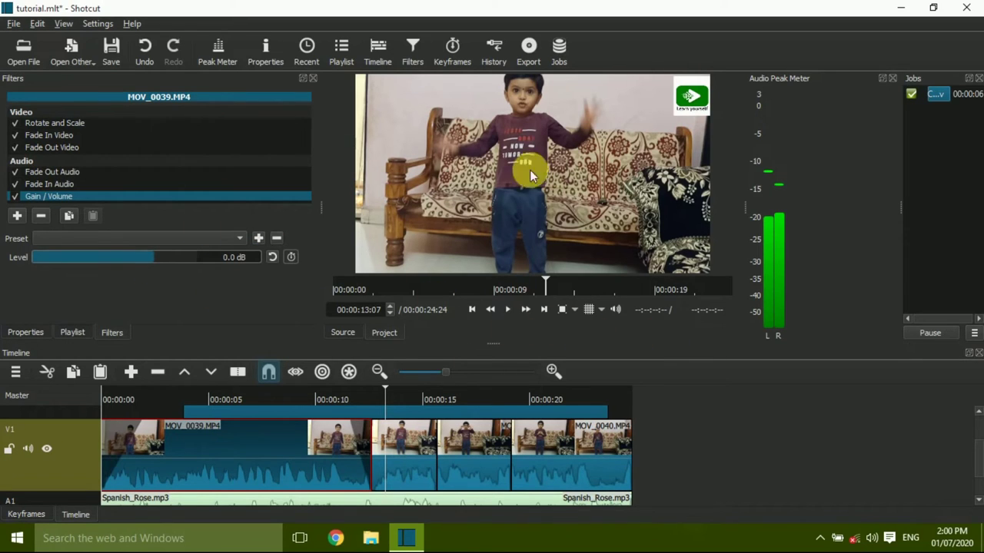
- Mute the A1 music track and play the timeline from the start to hear only the clip audio
left_click(506, 309)
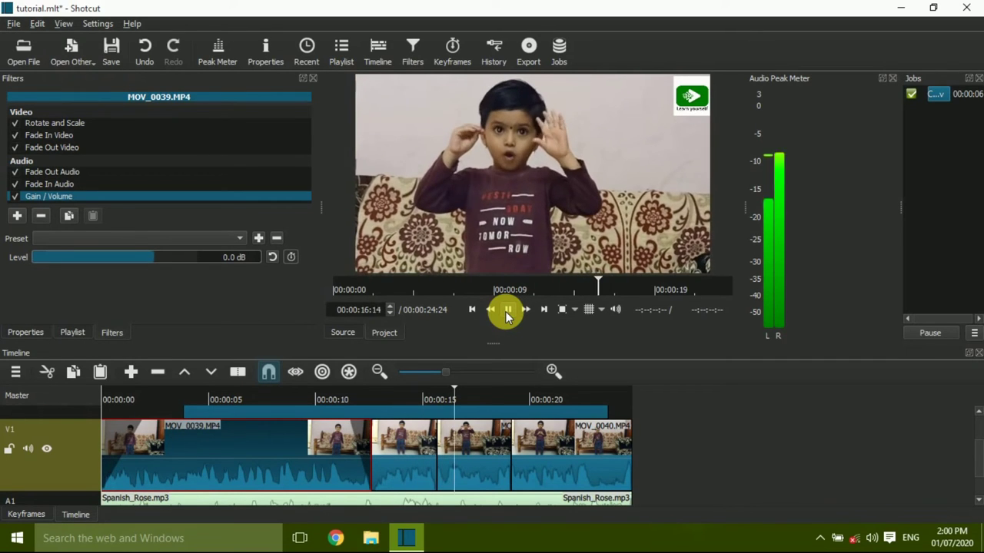
left_click(505, 311)
left_click_drag(977, 457, 977, 479)
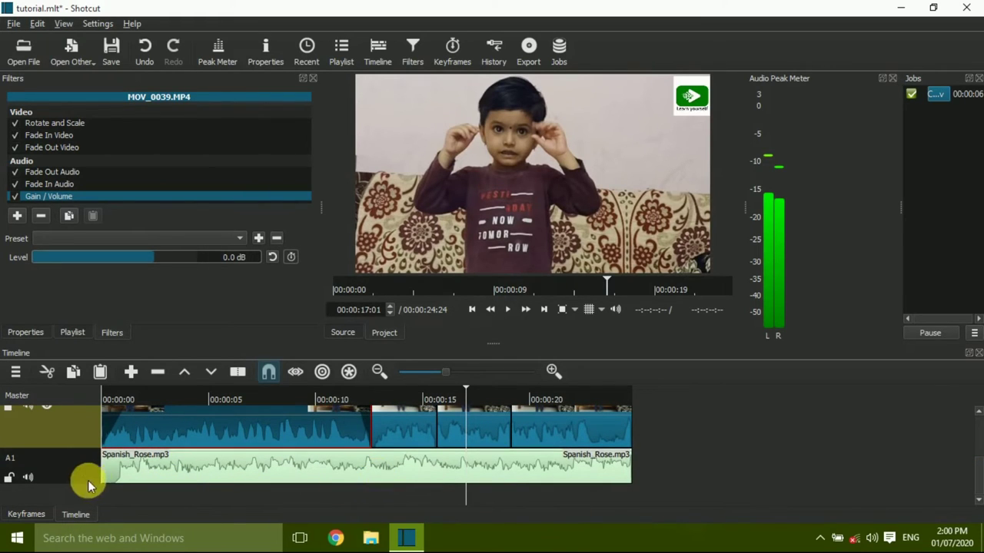
left_click(28, 479)
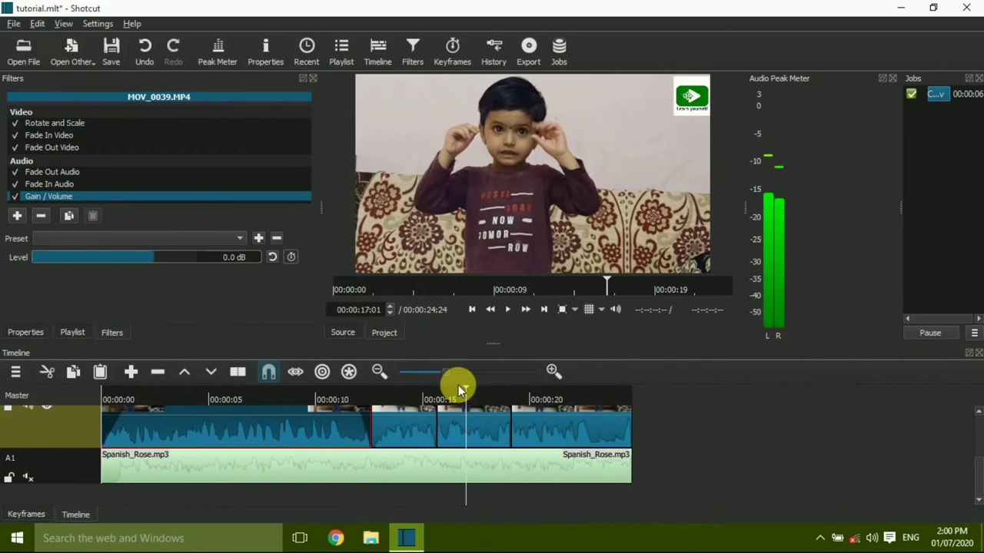
left_click_drag(466, 392, 85, 421)
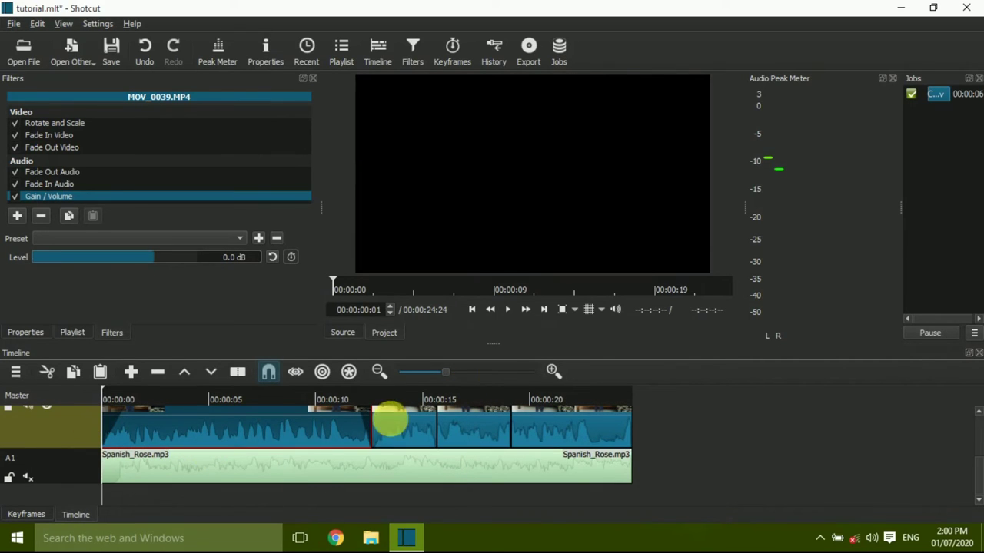
left_click(506, 310)
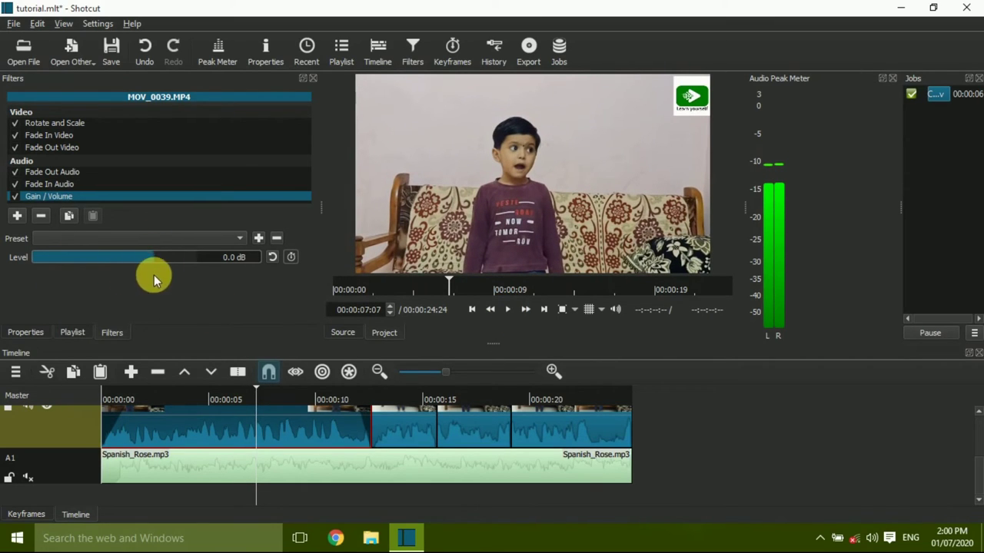
- Try gain levels of 10.6 dB, 5.4 dB and 3.3 dB on the MOV_0039 clip while playing it
left_click_drag(153, 258, 178, 258)
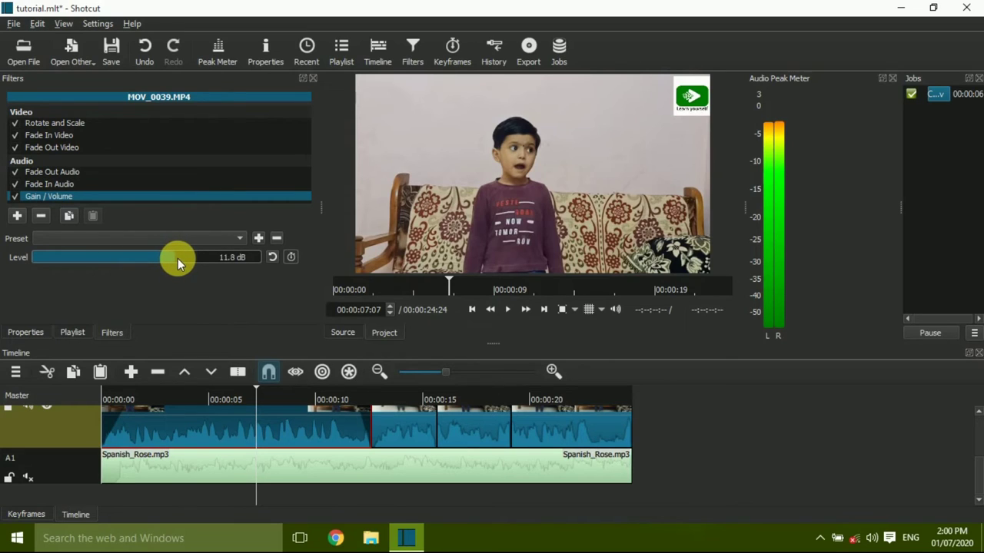
left_click(508, 309)
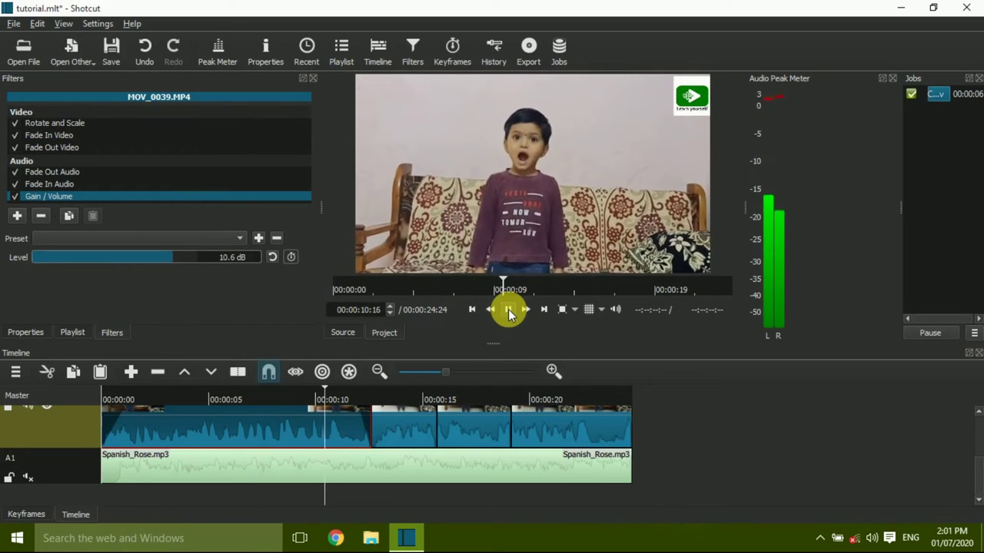
left_click(508, 309)
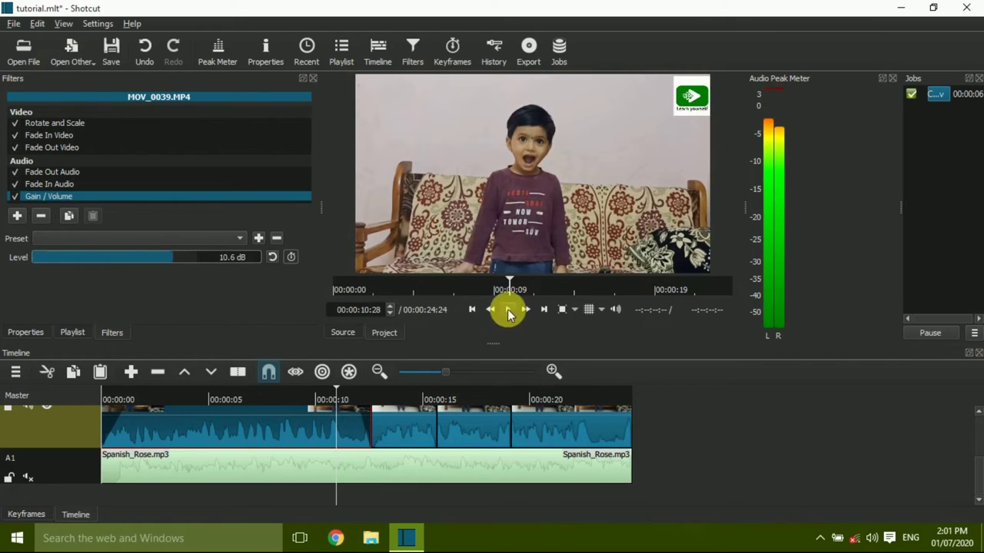
left_click_drag(171, 261, 166, 261)
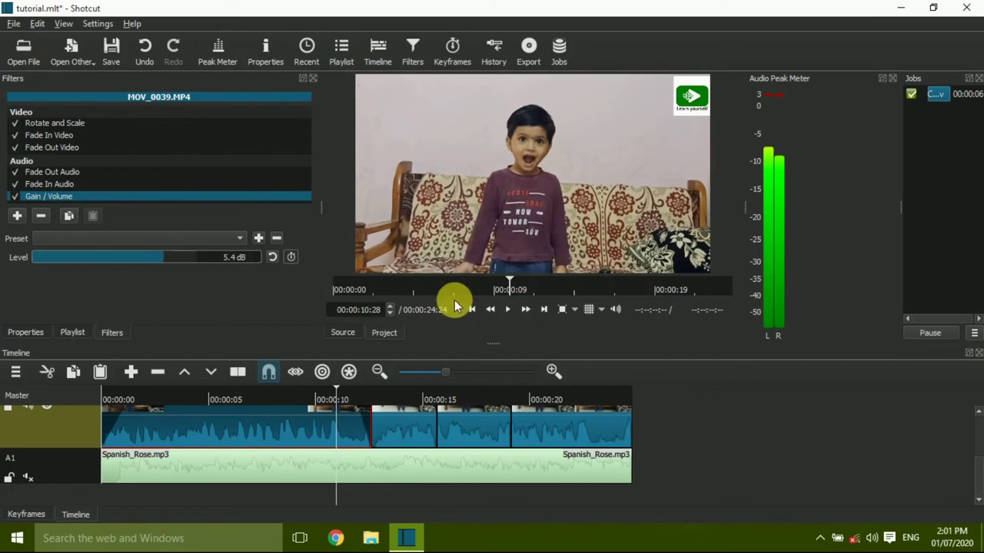
left_click(506, 309)
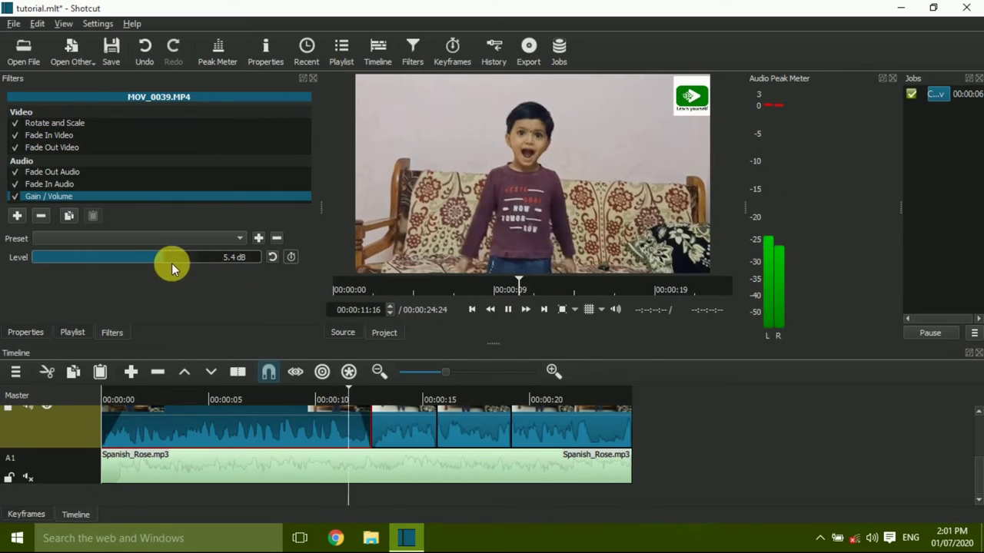
left_click_drag(172, 262, 162, 258)
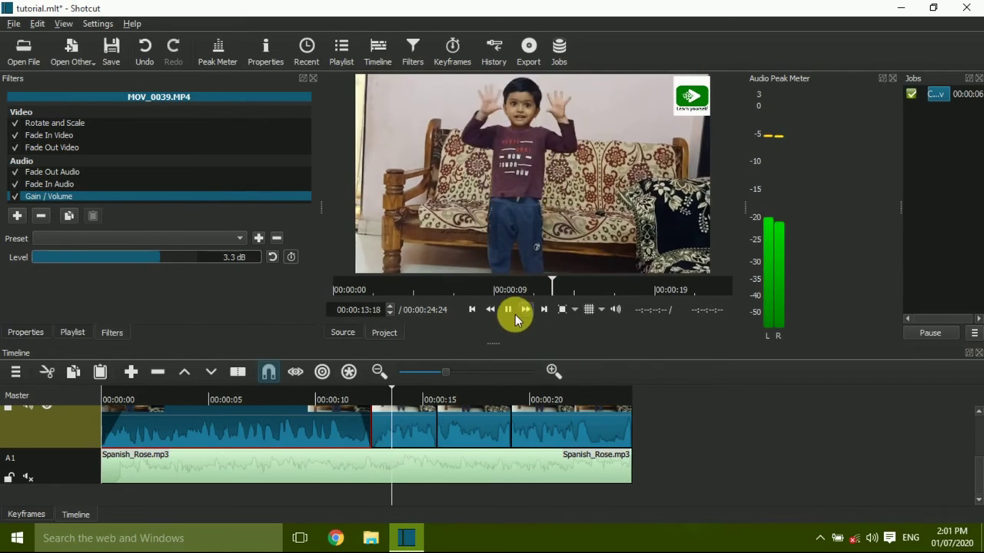
left_click(507, 309)
- Replay from the timeline's start with MOV_0039's gain raised to 20.8 dB, and finally set the level to 4.1 dB
left_click_drag(400, 388, 107, 407)
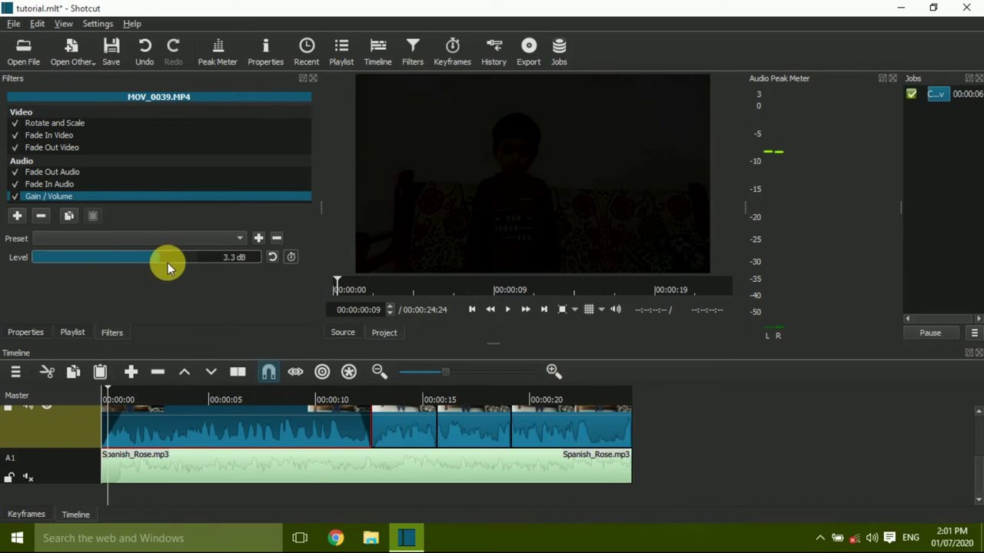
left_click(506, 309)
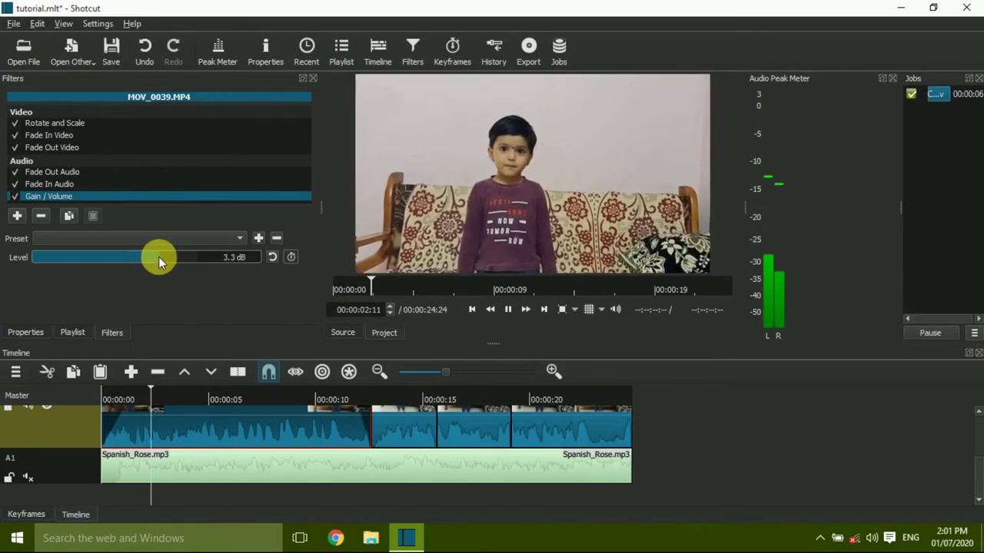
left_click_drag(159, 255, 193, 258)
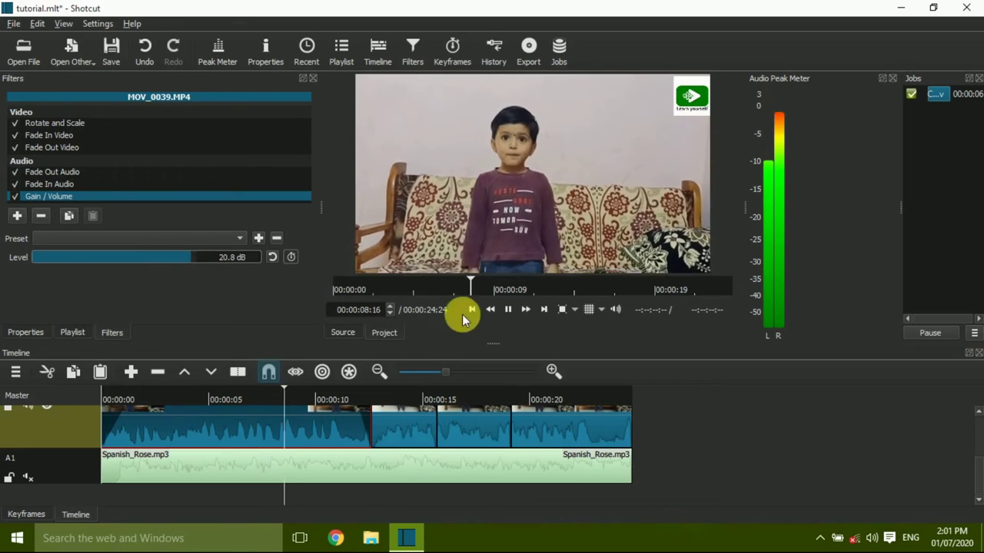
left_click(508, 309)
left_click(269, 372)
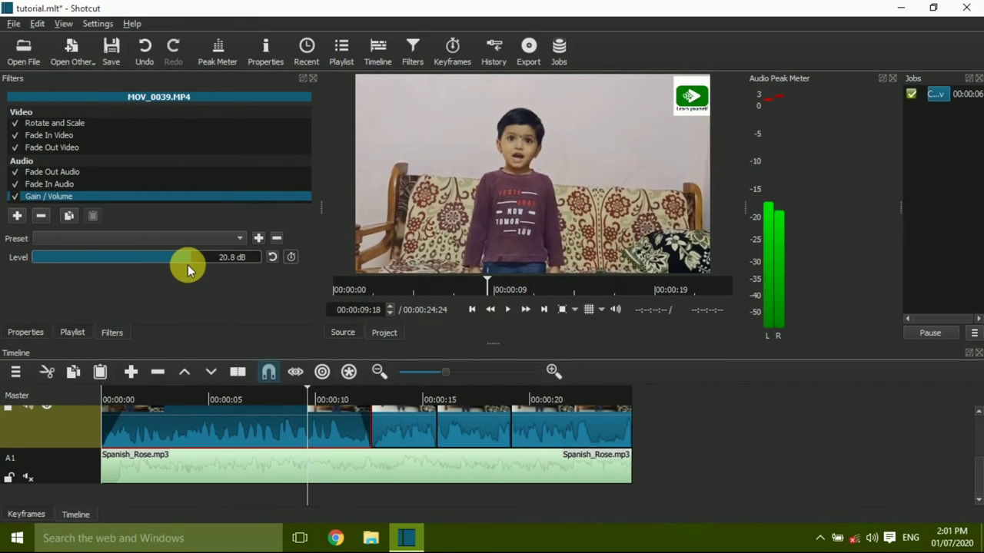
left_click_drag(190, 262, 163, 261)
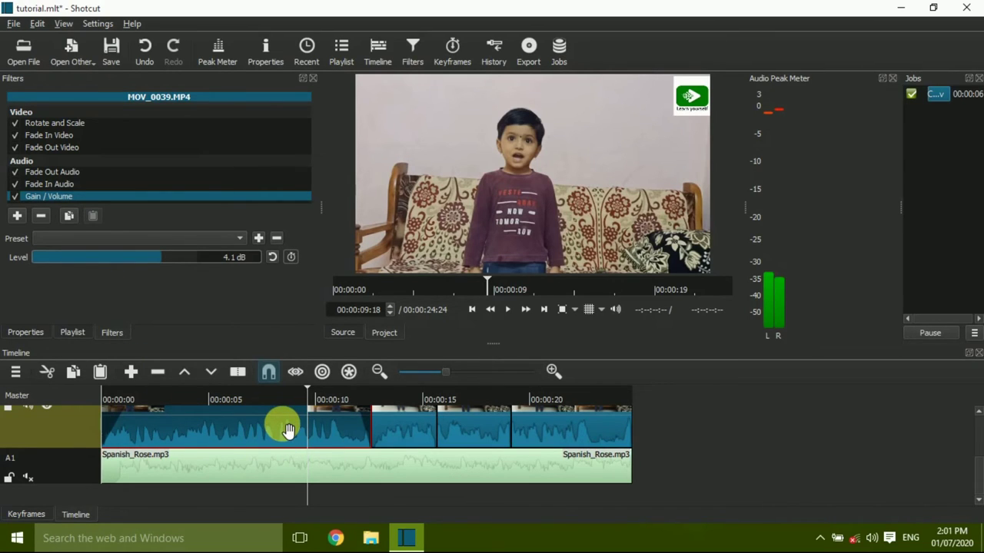
- Select the Spanish_Rose.mp3 clip, briefly play the timeline, and unmute the A1 track
left_click(255, 472)
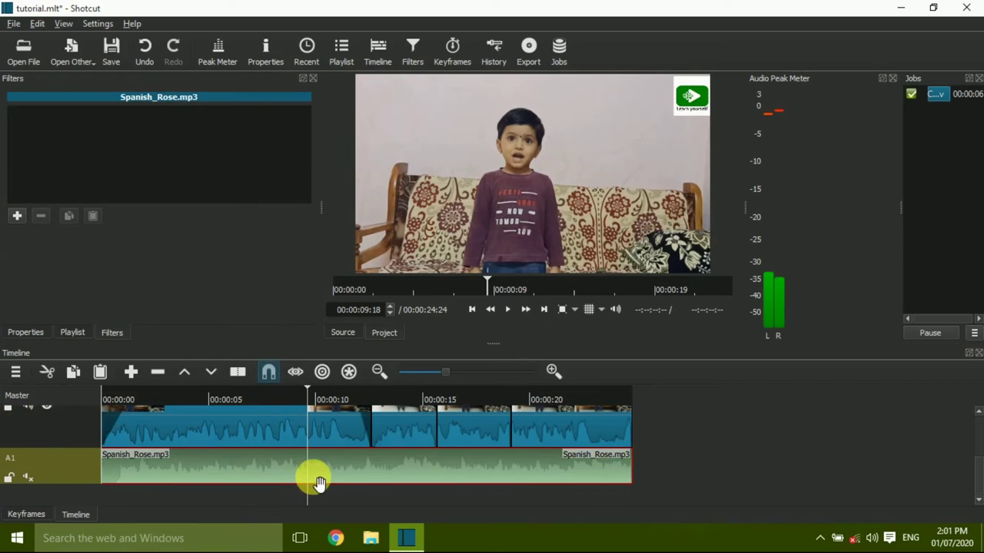
left_click(509, 309)
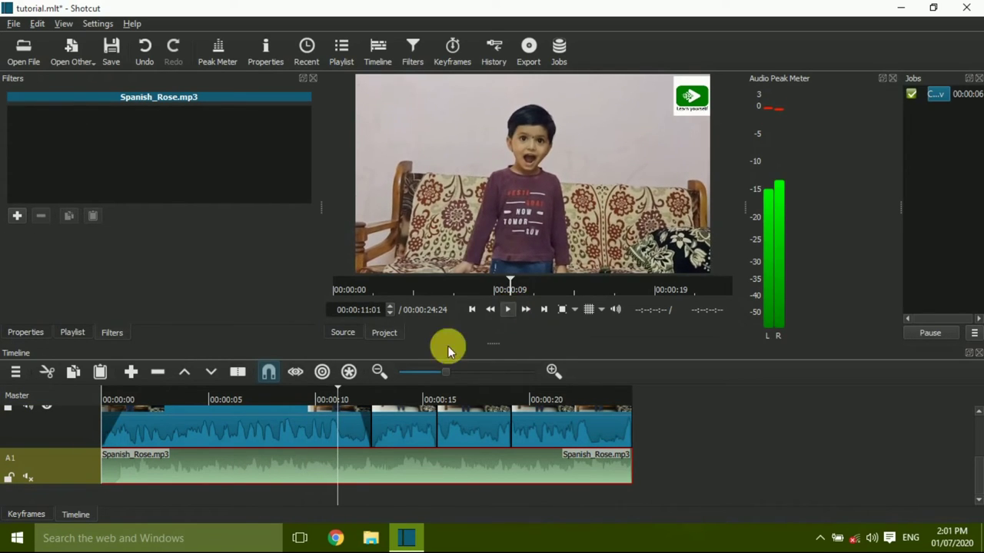
key("space")
left_click(28, 478)
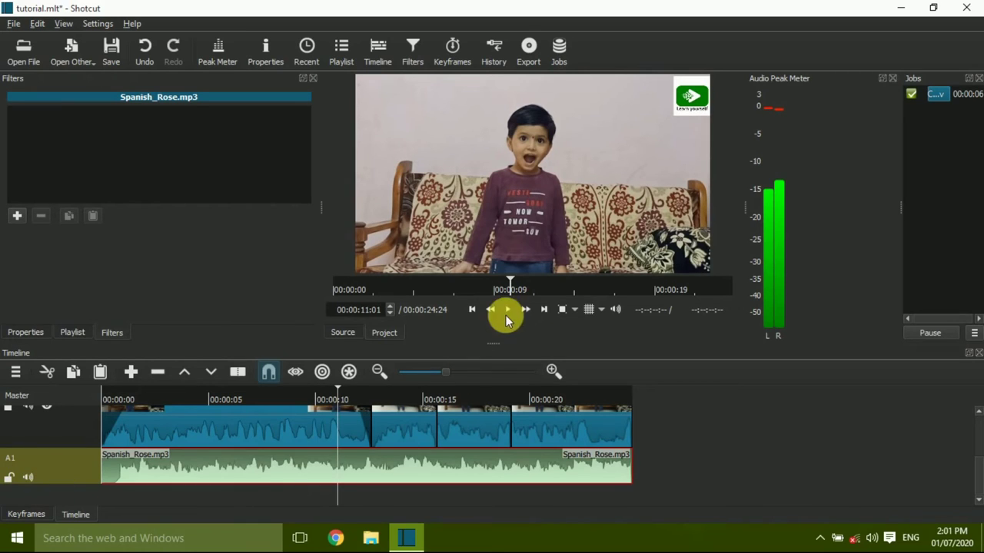
- Mute the V1 video track and play the timeline to hear only the background music
left_click_drag(977, 475, 978, 458)
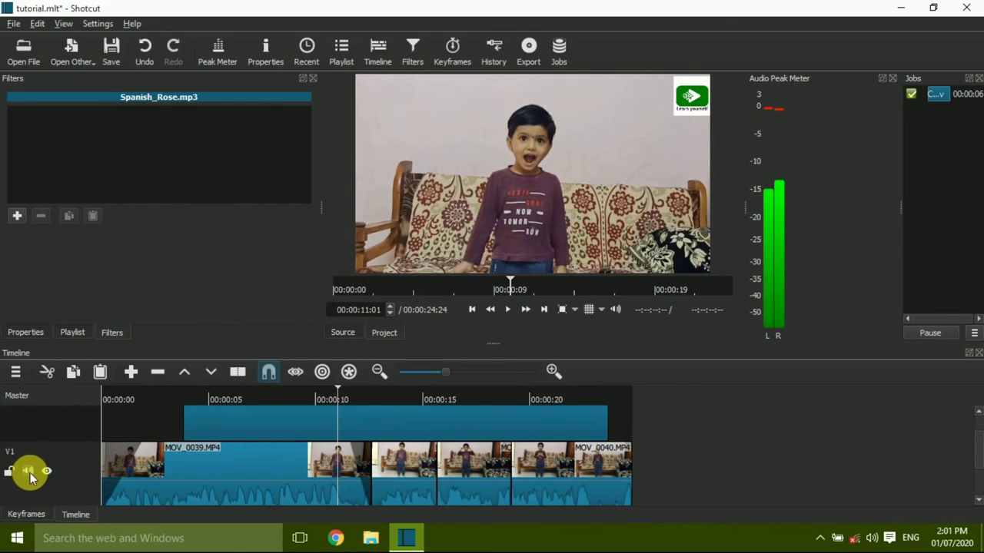
left_click(27, 472)
left_click_drag(975, 446, 976, 476)
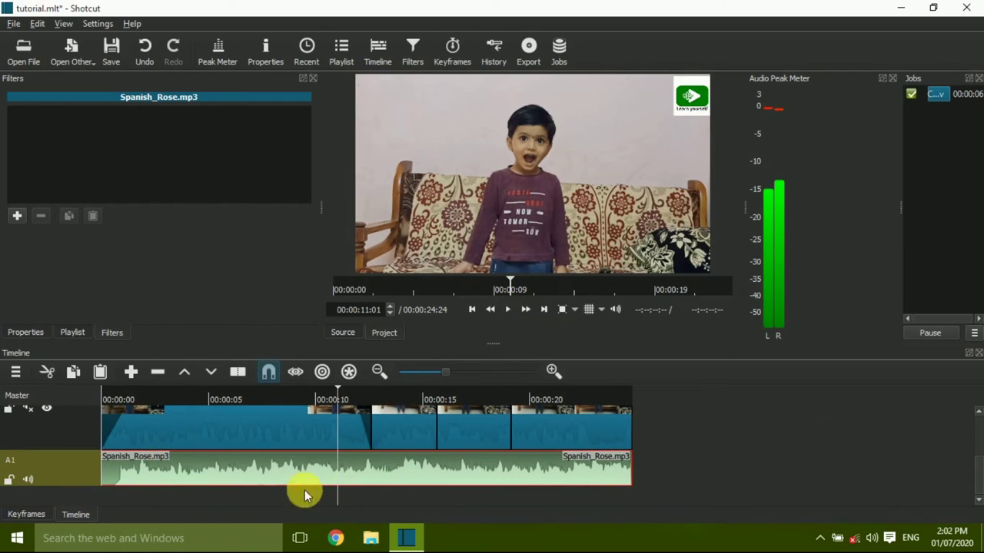
left_click(508, 311)
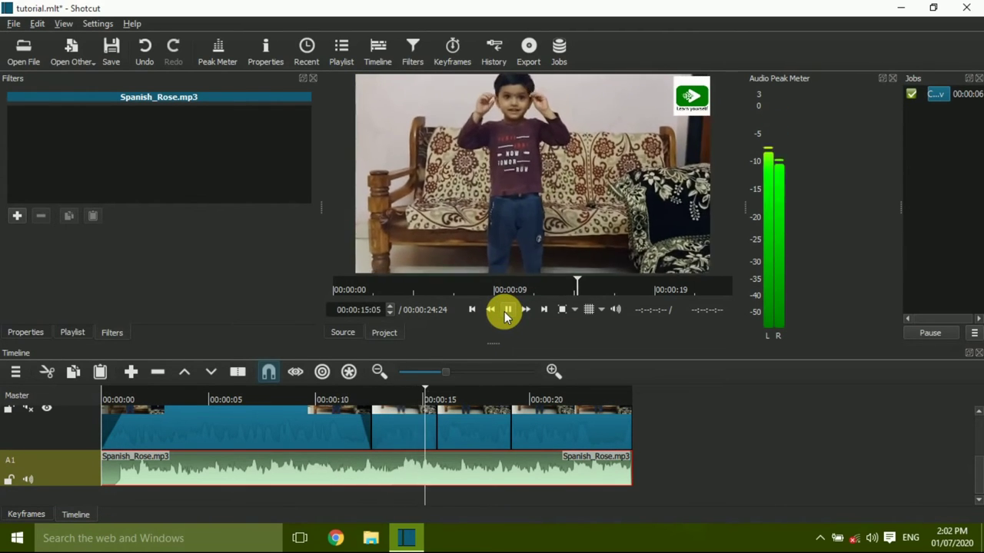
left_click(504, 312)
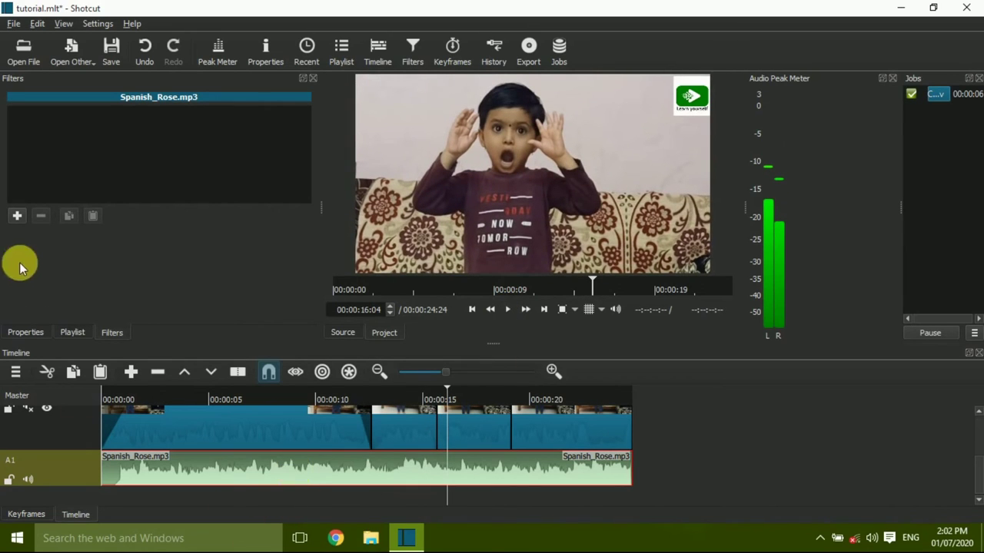
- Add a Gain / Volume audio filter to the Spanish_Rose.mp3 clip and start playback to listen to it
left_click(17, 219)
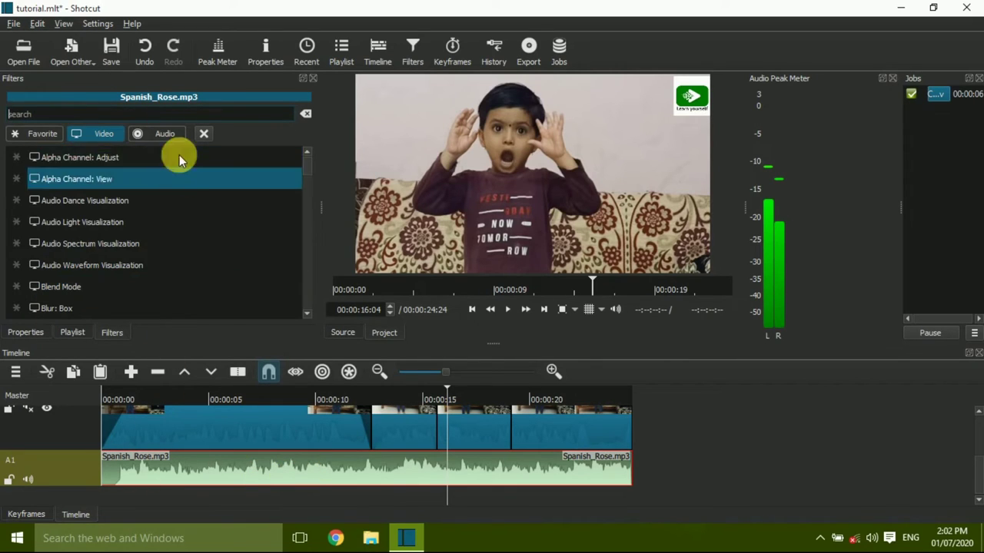
left_click(149, 132)
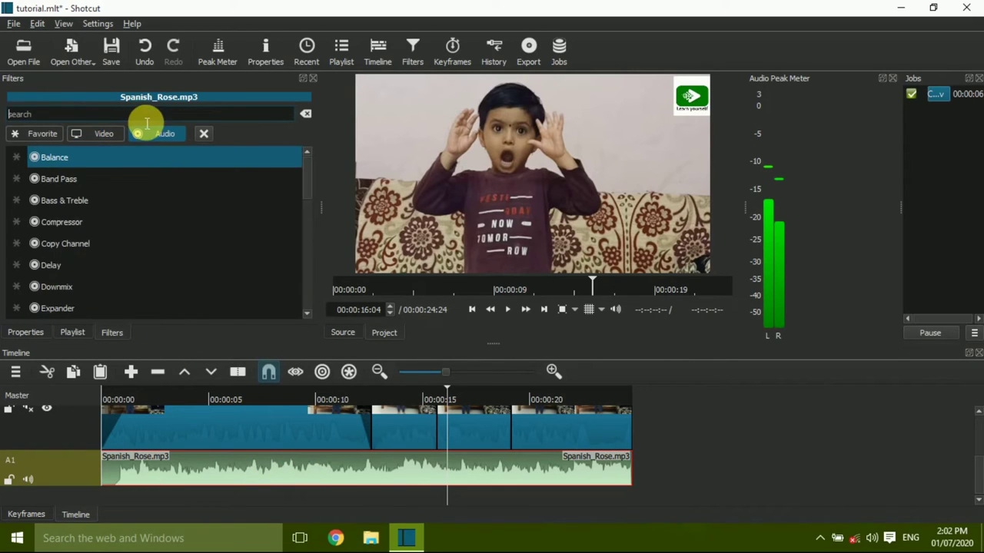
type("gain")
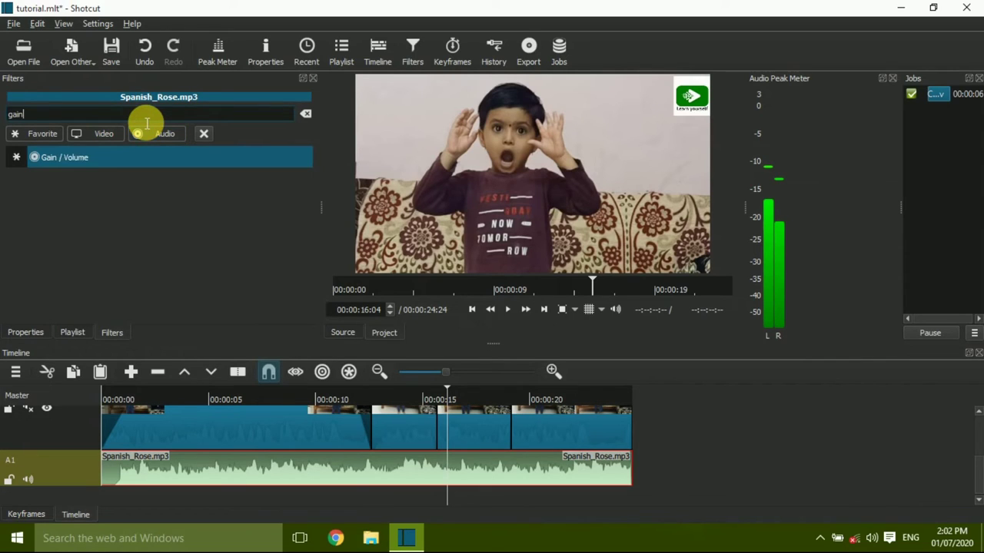
left_click(87, 158)
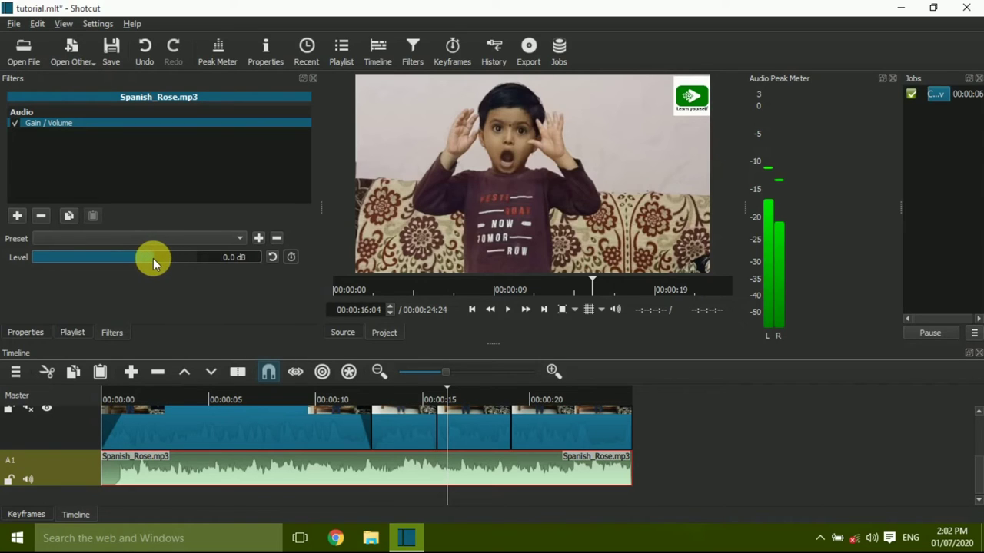
left_click(507, 309)
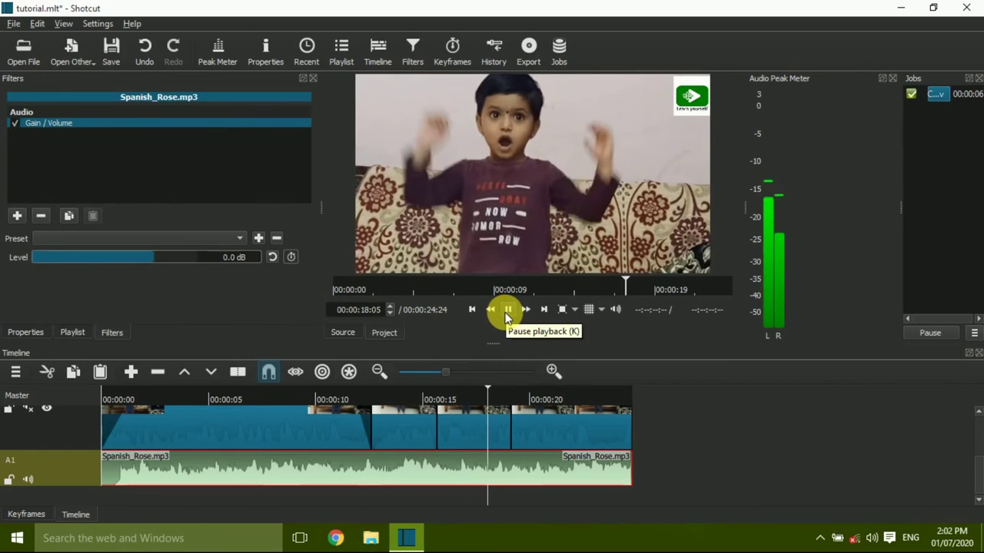
- Try gain levels of -45.7 dB and -14.1 dB on Spanish_Rose.mp3 while playing the timeline, and finally set the level to -11.3 dB
left_click(506, 312)
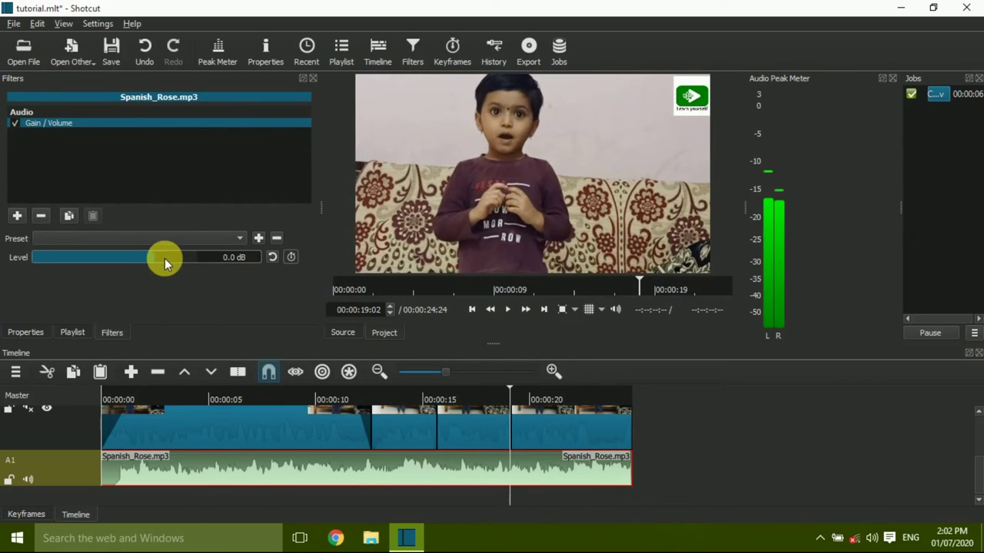
left_click_drag(154, 258, 76, 254)
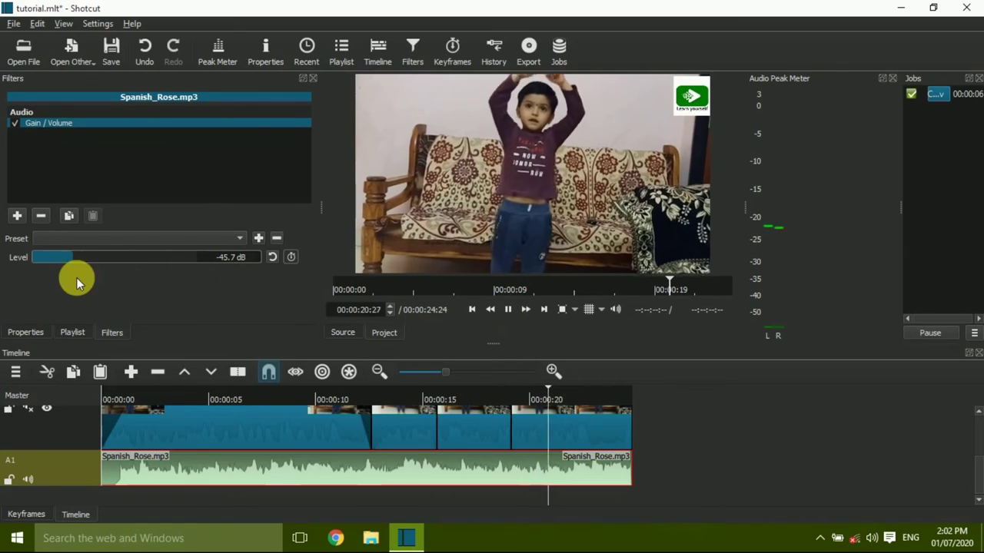
left_click_drag(76, 259, 131, 264)
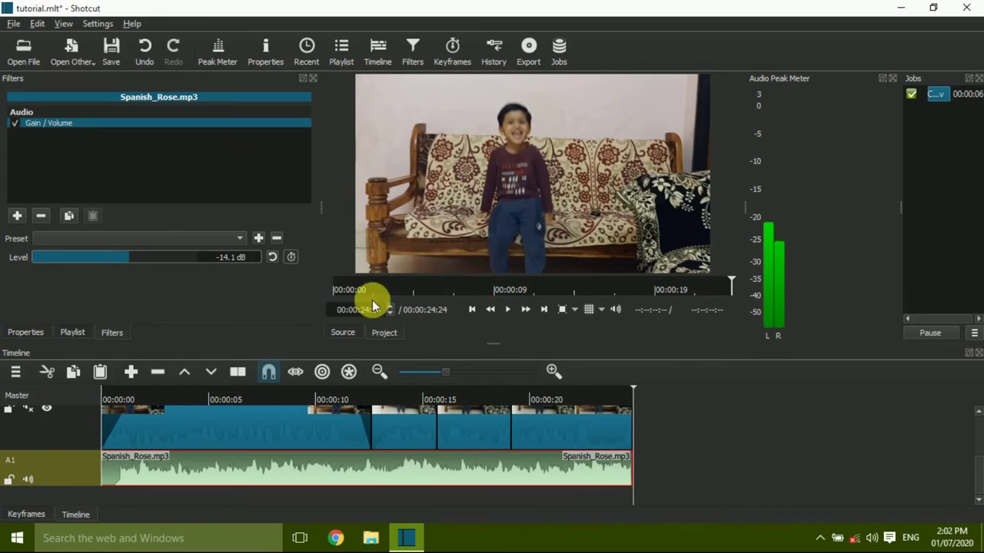
left_click(509, 308)
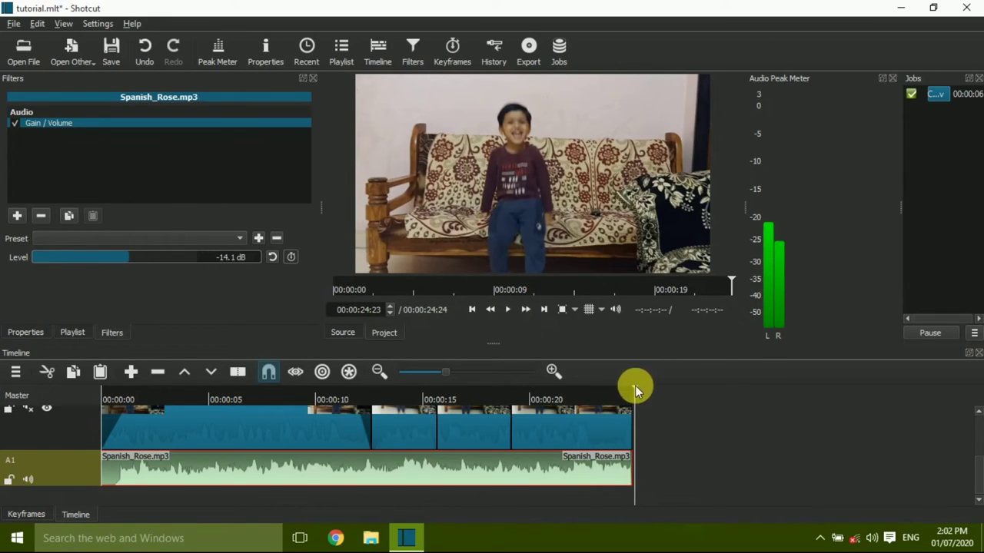
left_click(184, 419)
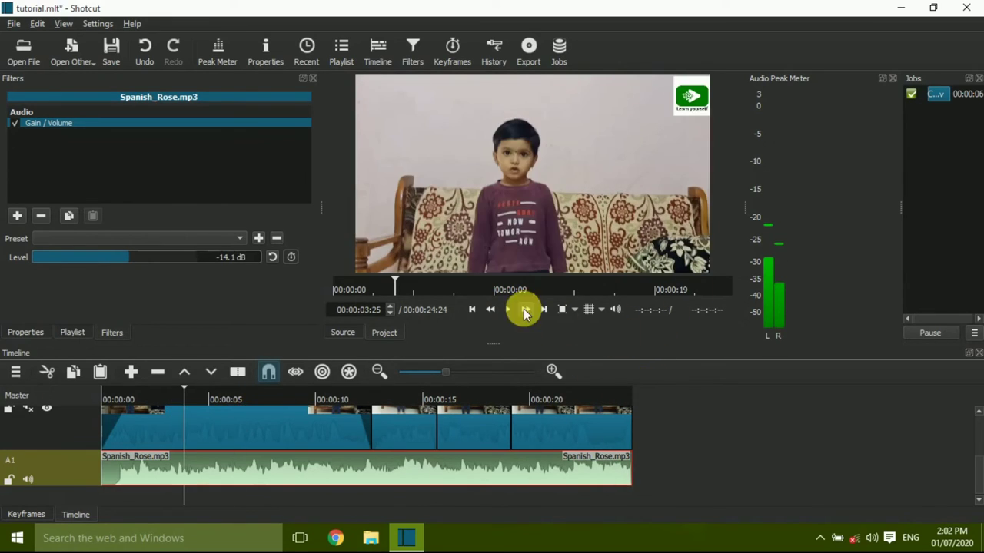
left_click(508, 309)
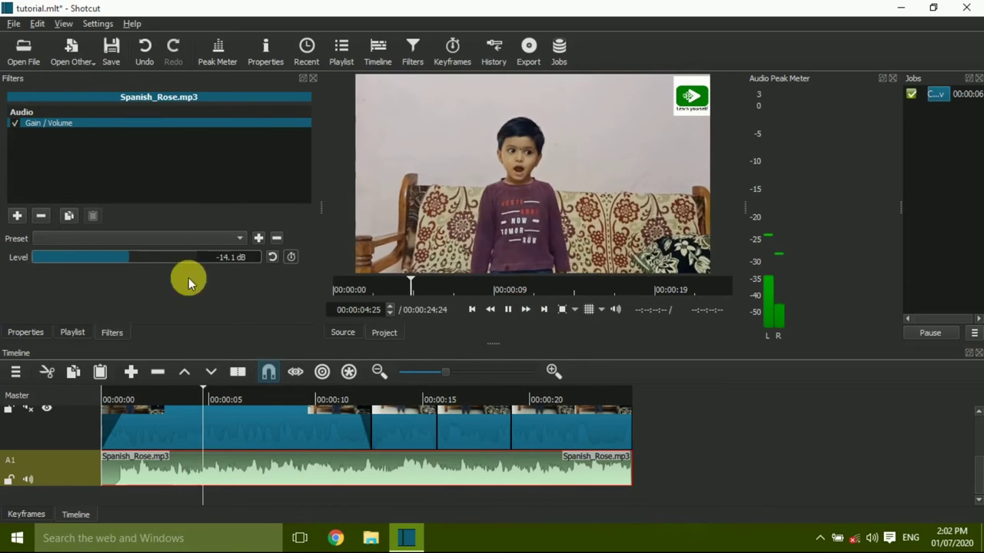
left_click_drag(128, 262, 136, 261)
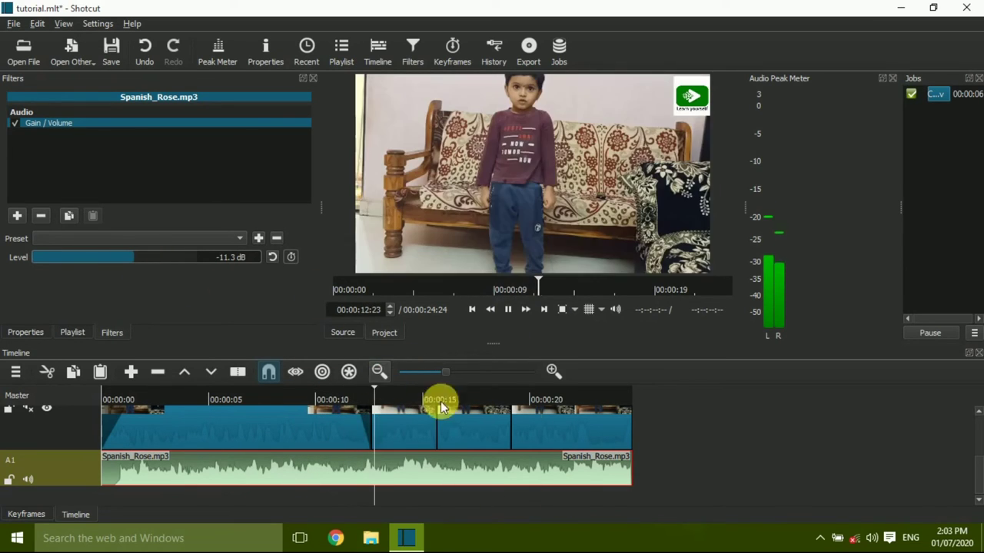
left_click(507, 309)
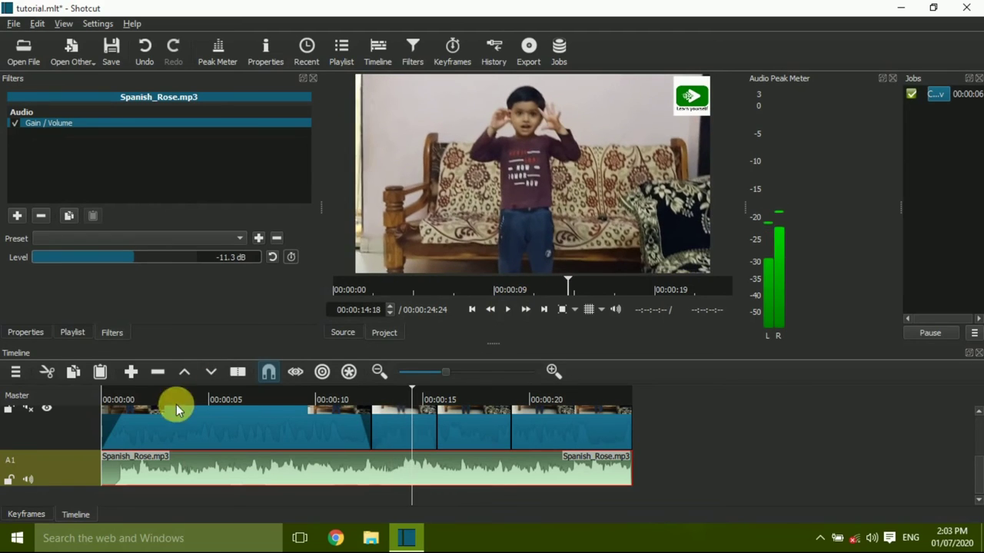
- Unmute the V1 track and play the timeline from the start to hear the clip audio together with the music
left_click(27, 410)
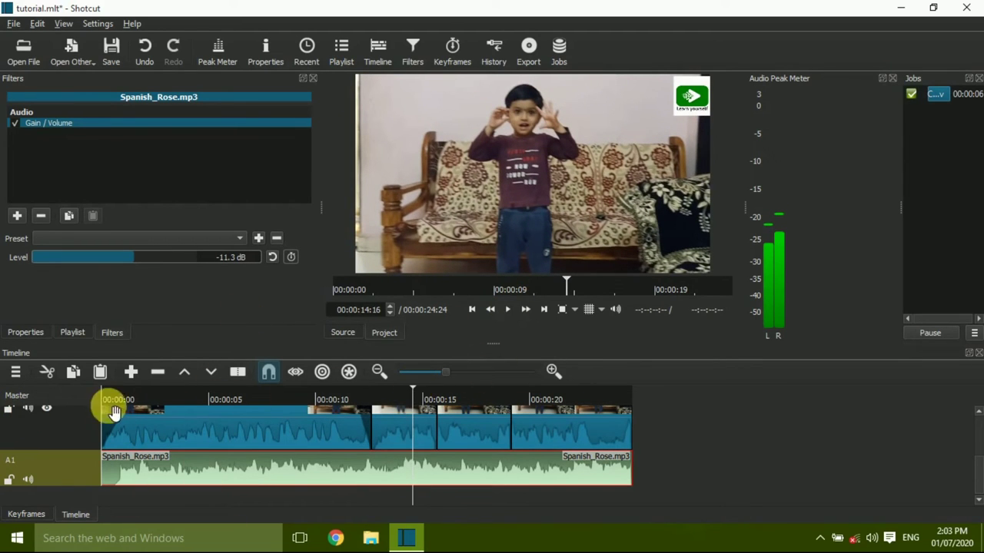
left_click_drag(410, 388, 82, 390)
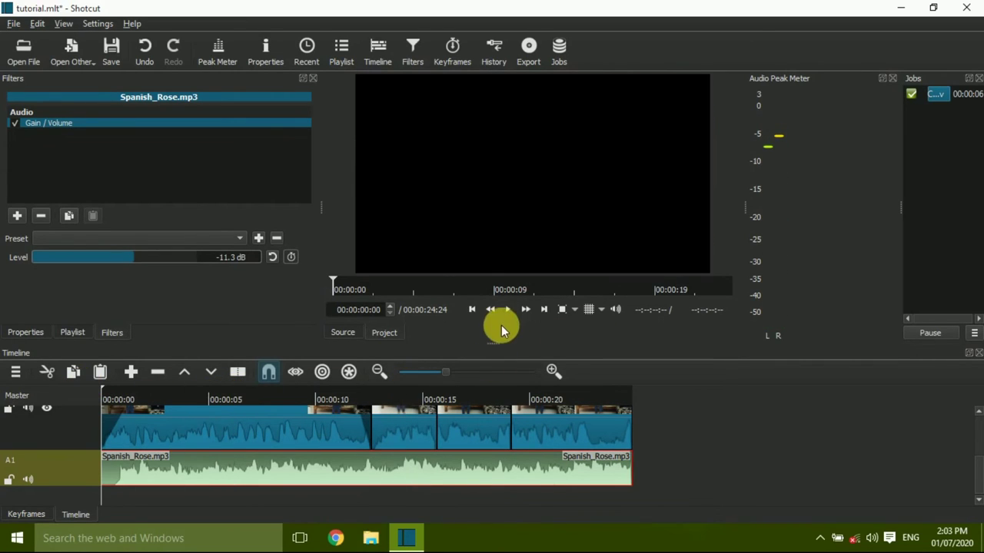
left_click(506, 310)
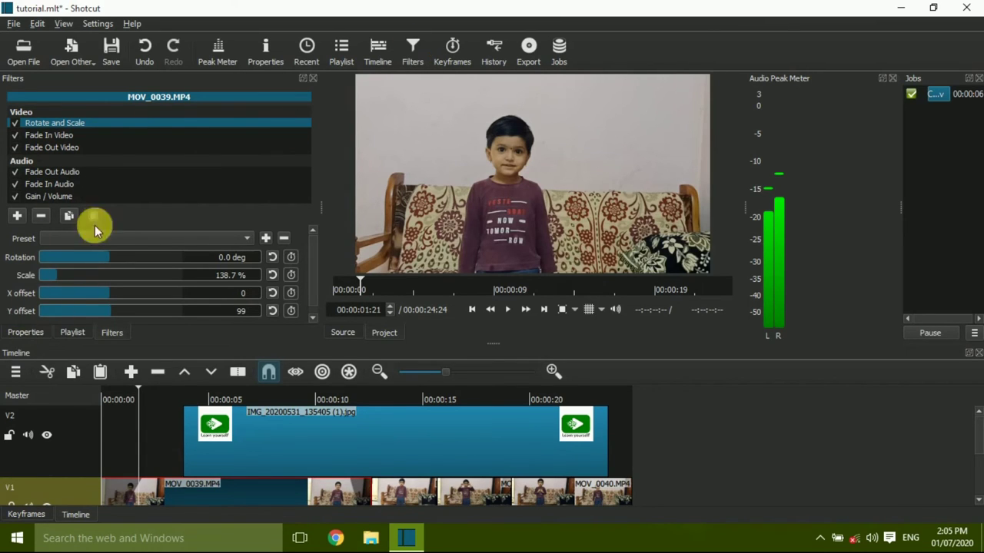
- Add a Chroma Key: Simple filter to the MOV_0039.MP4 clip and look at its key color choices without changing the color
left_click(15, 217)
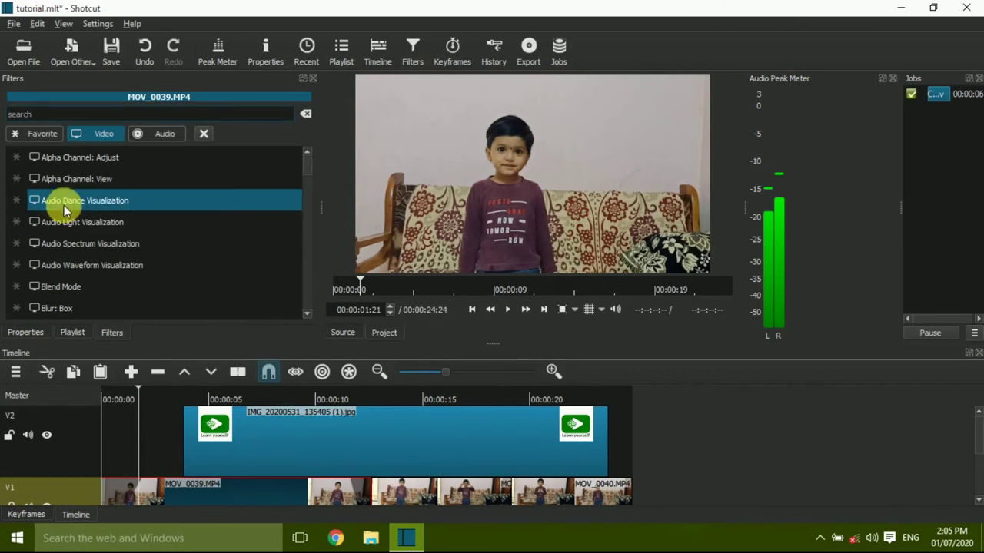
type("c")
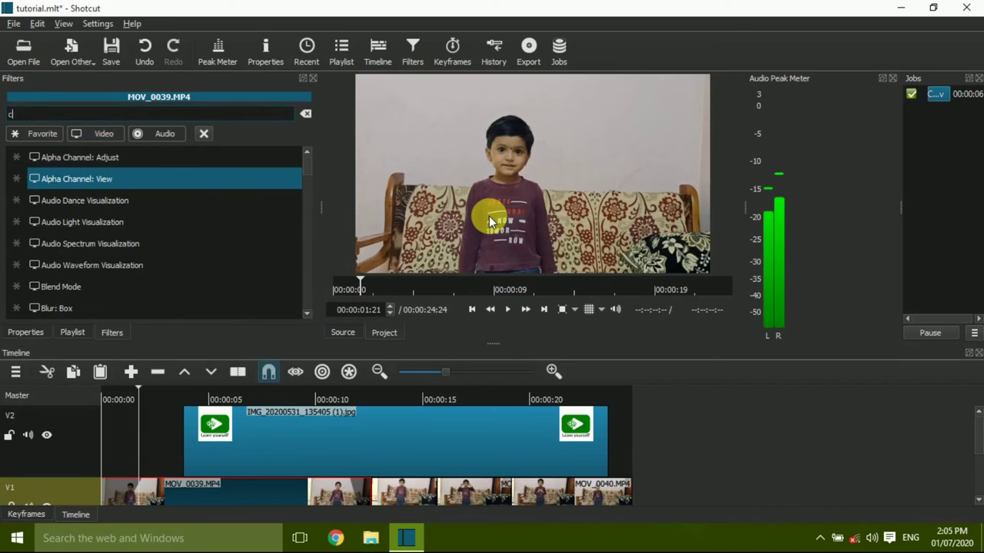
type("hr")
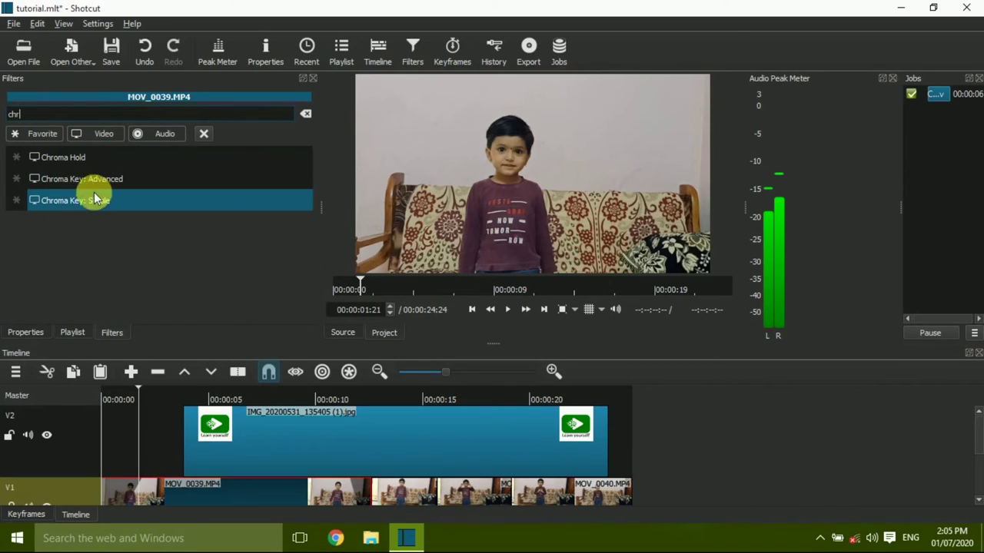
left_click(76, 203)
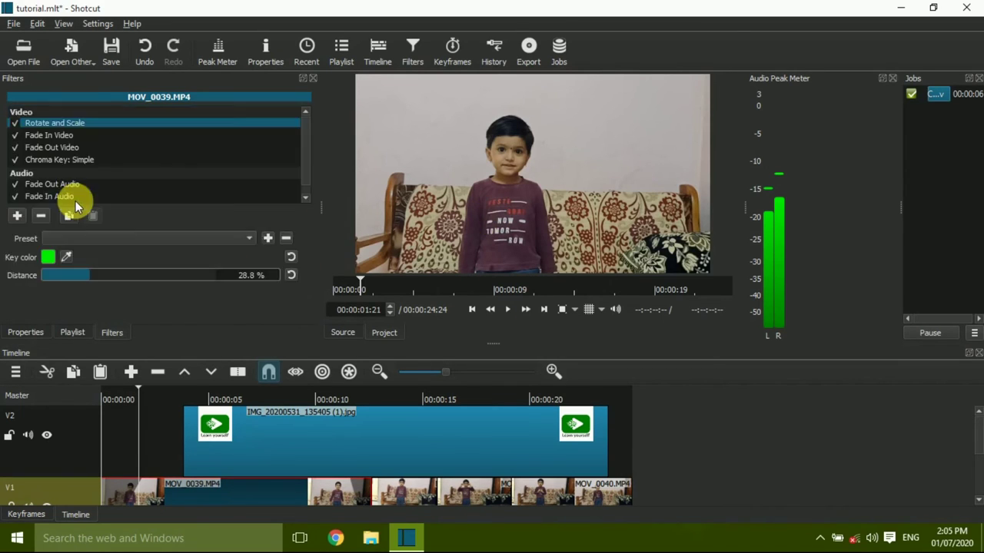
left_click(49, 258)
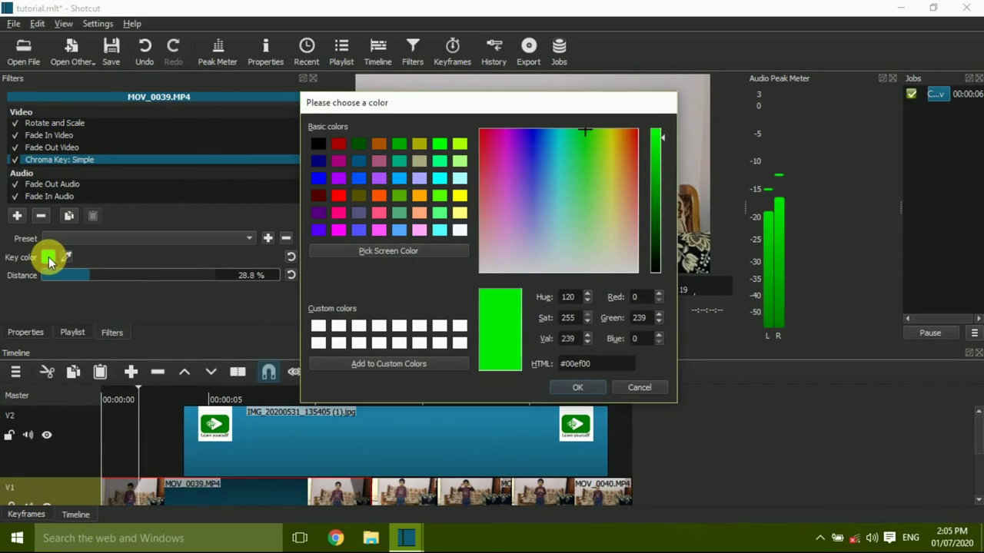
left_click(637, 387)
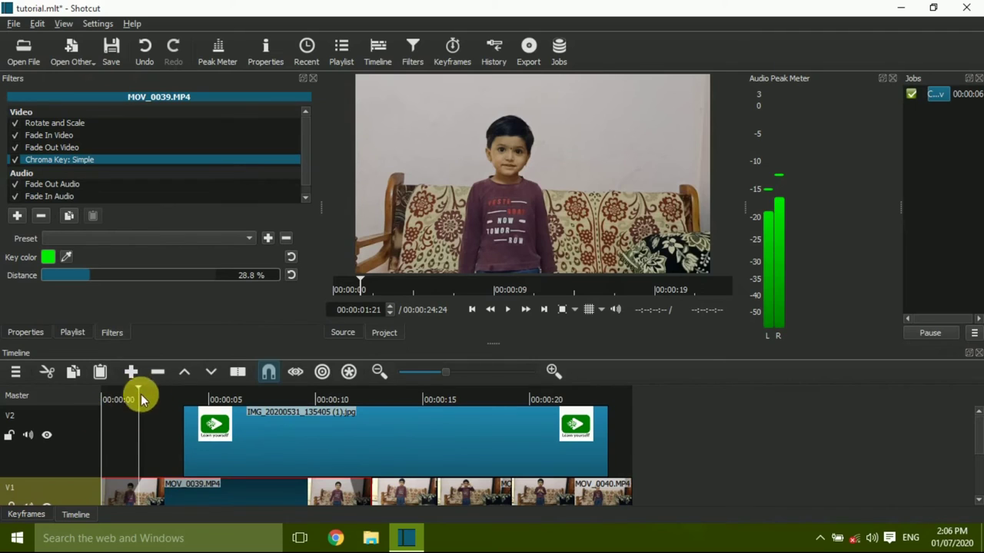
- Move the playhead to 00:00:00:10 and add a Text: Simple filter to the MOV_0039.MP4 clip
left_click_drag(133, 387, 108, 392)
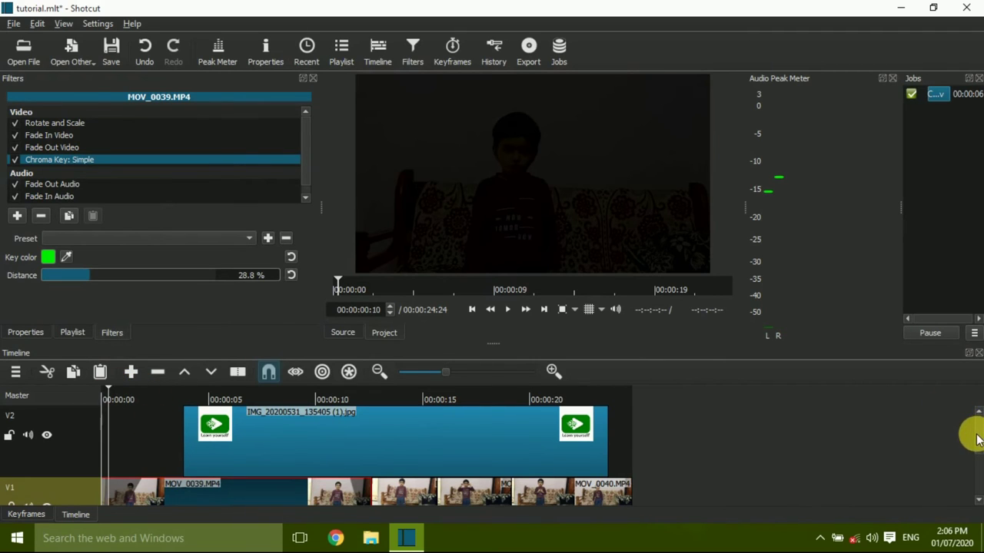
left_click_drag(977, 438, 968, 459)
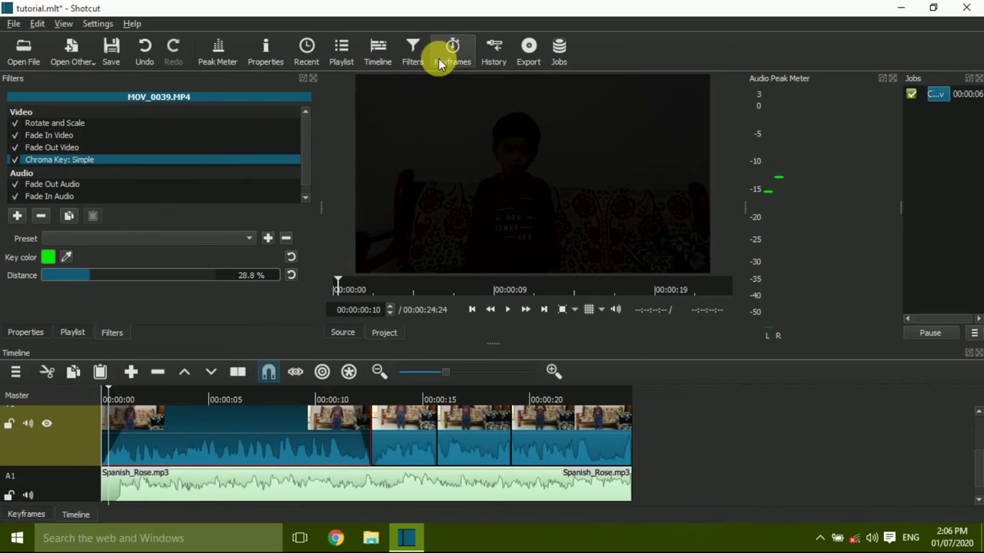
left_click(17, 215)
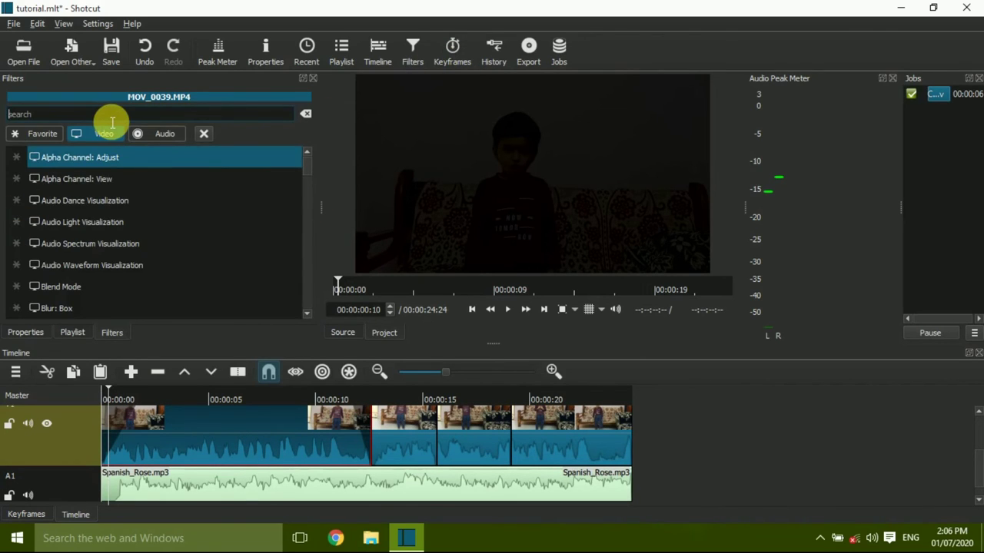
type("tex")
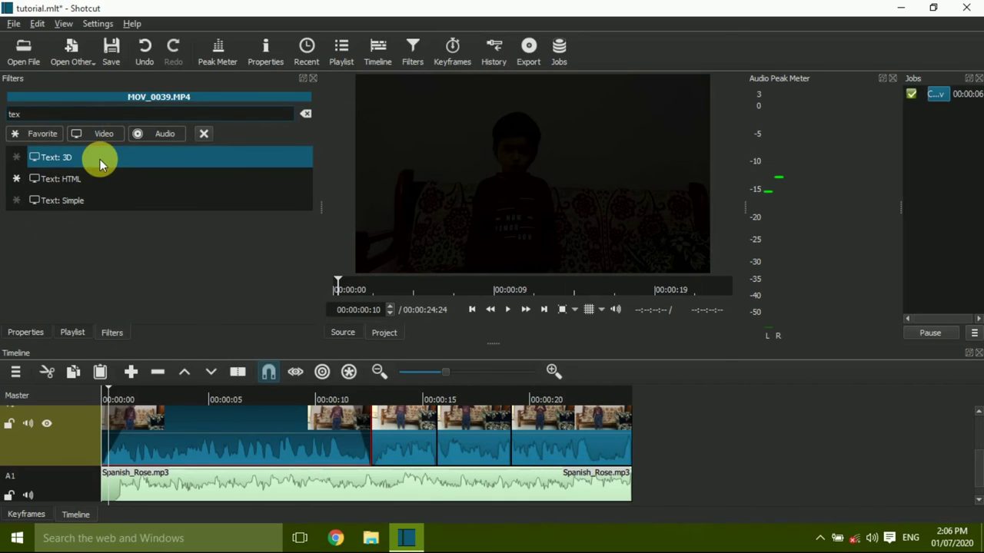
left_click(64, 202)
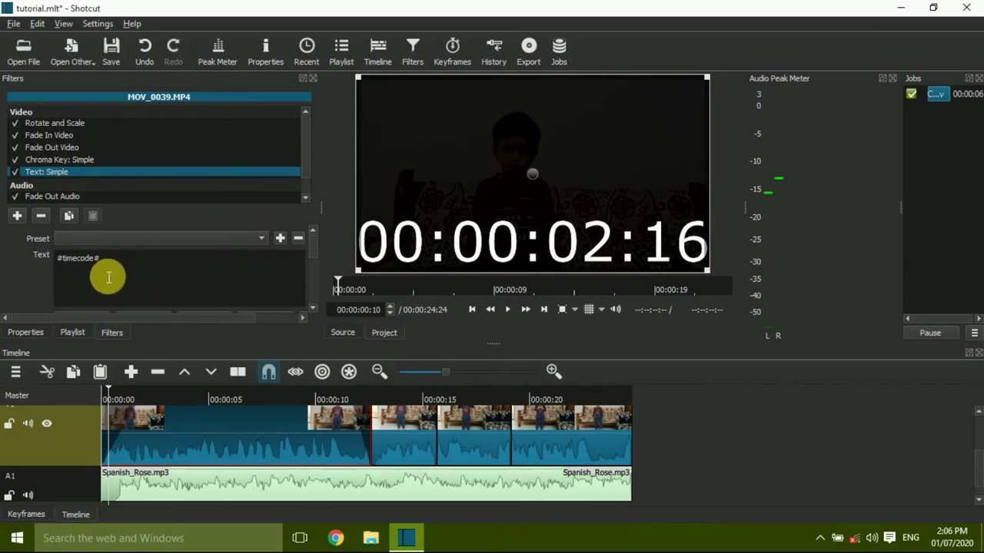
- Replace the text filter's default timecode field with the text "Wel come"
mouse_move(312, 247)
left_mouse_down()
mouse_move(312, 303)
mouse_move(317, 252)
left_mouse_up()
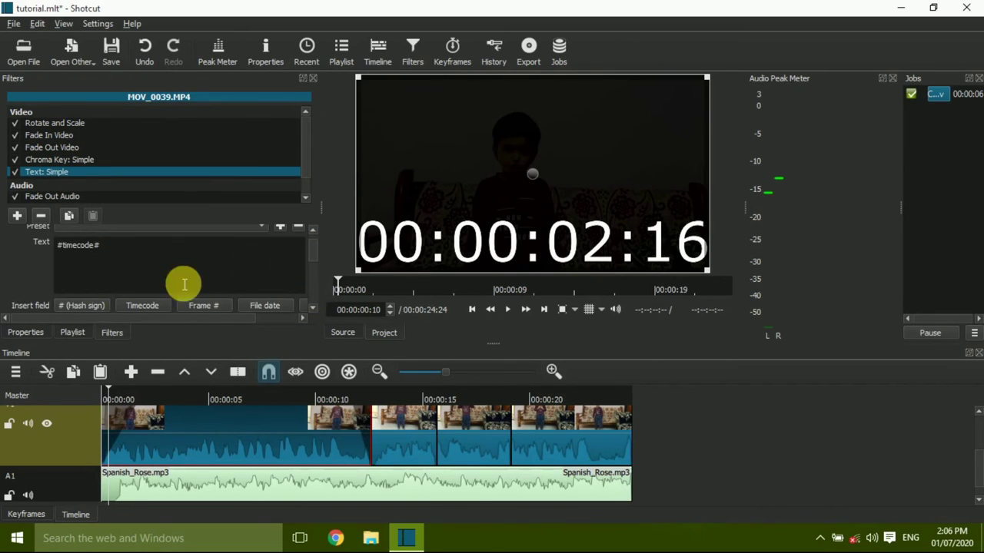
left_click(143, 270)
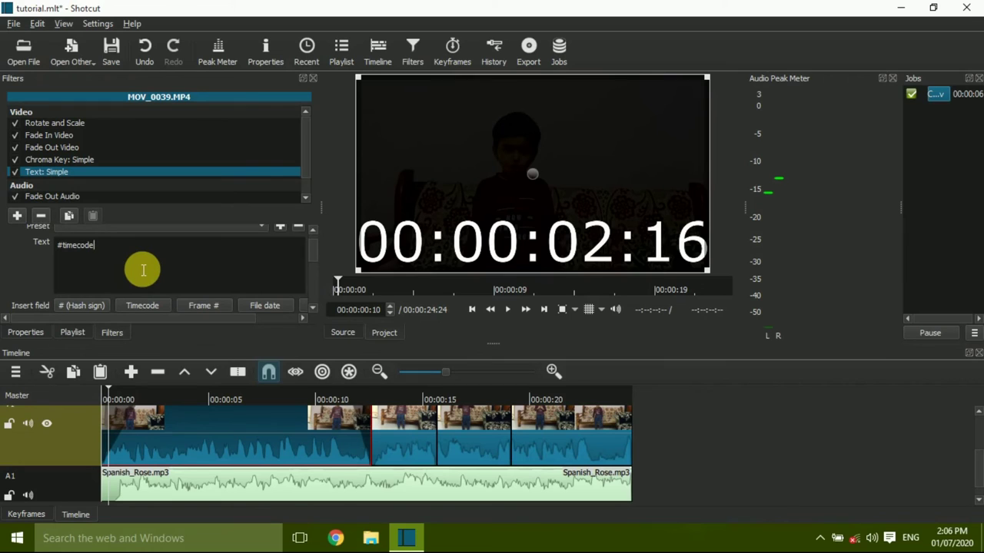
key("BackSpace")
key("BackSpace")
key("BackSpace")
key("BackSpace")
key("BackSpace")
key("BackSpace")
key("BackSpace")
type("W")
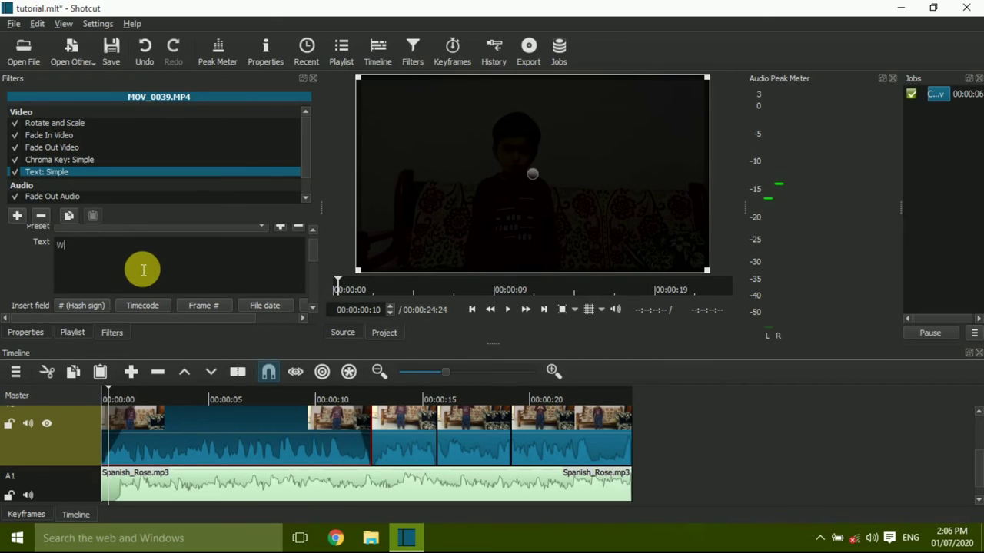
type("el come")
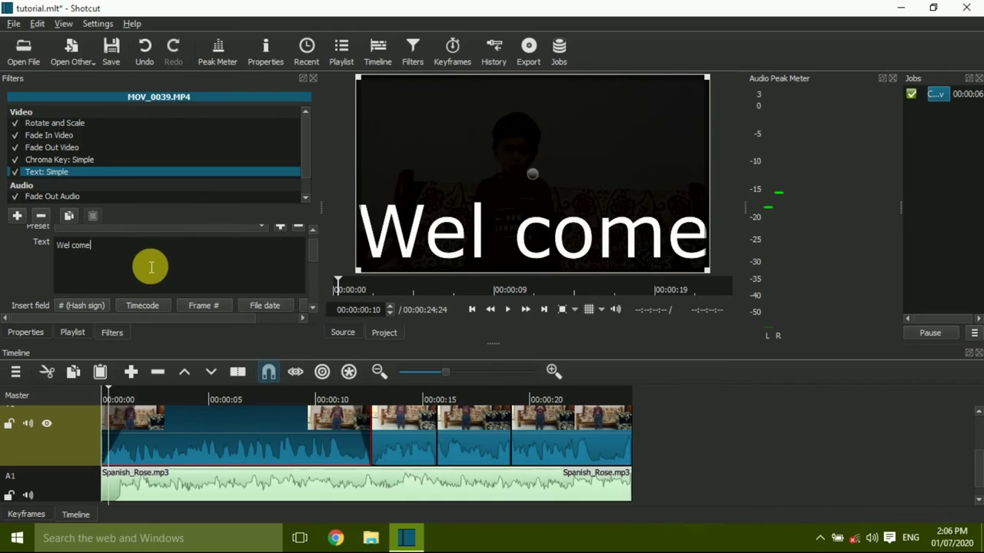
- Set the font color of the "Wel come" text to yellow
left_click_drag(311, 253, 311, 271)
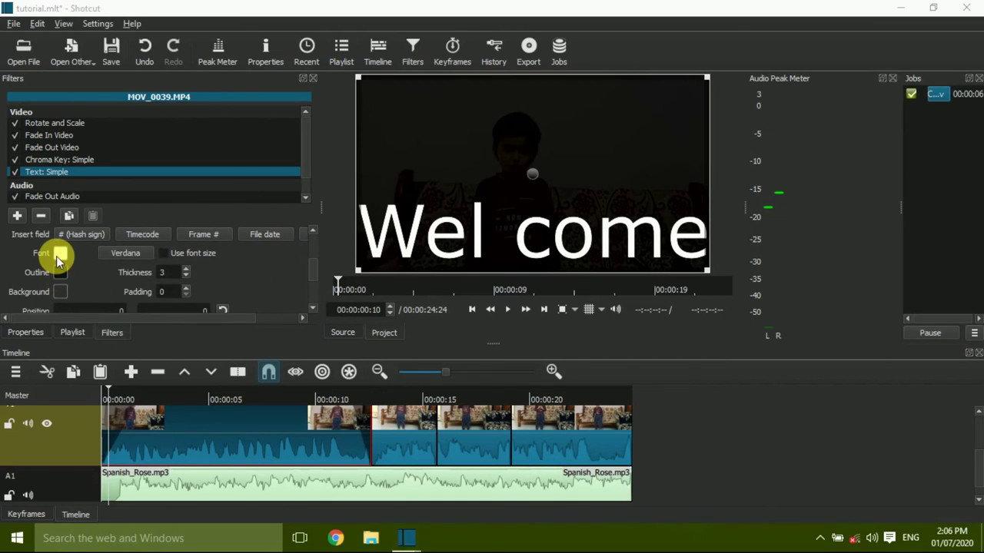
left_click(58, 254)
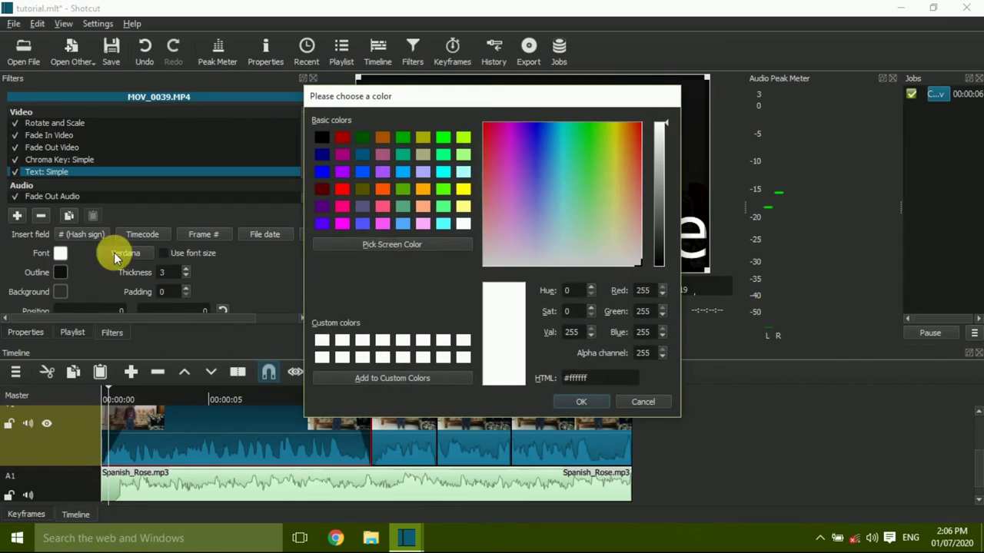
left_click(463, 190)
left_click(584, 401)
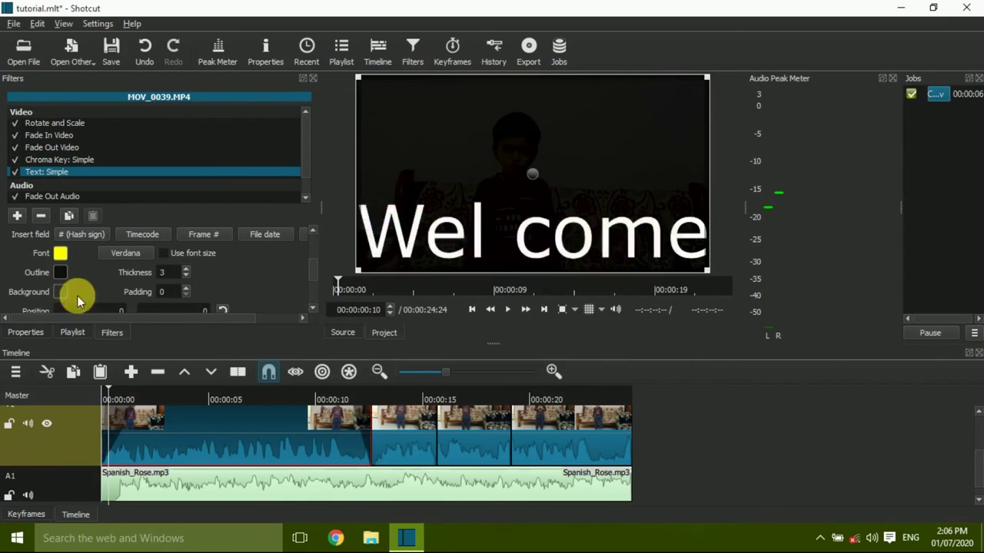
- Change the font of the "Wel come" text to Times New Roman, Italic, size 22
left_click(124, 253)
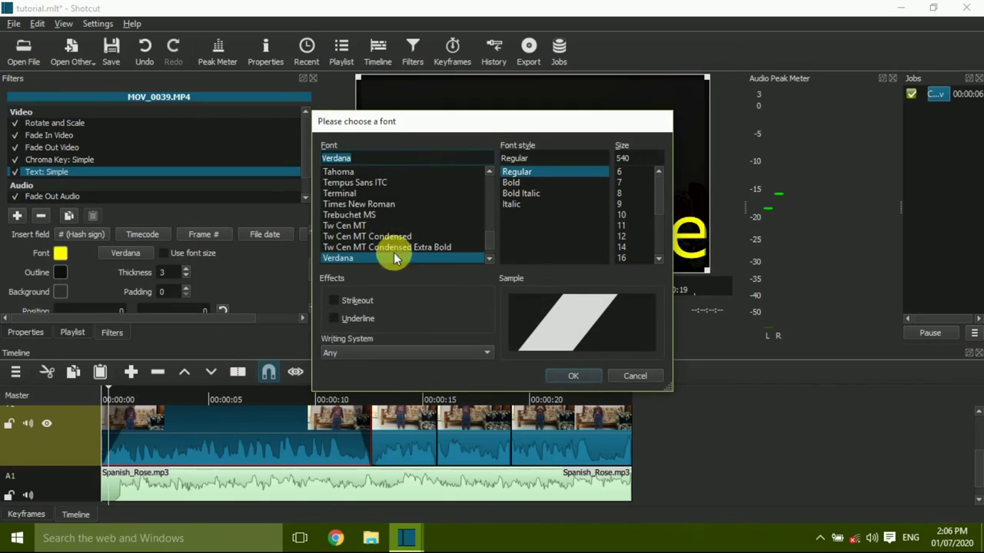
left_click(370, 206)
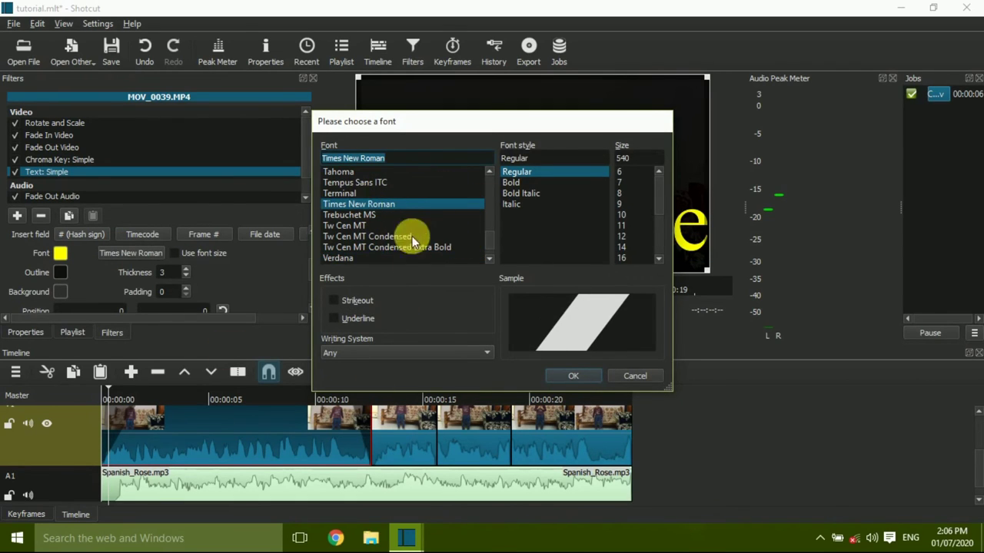
left_click(512, 193)
left_click(512, 203)
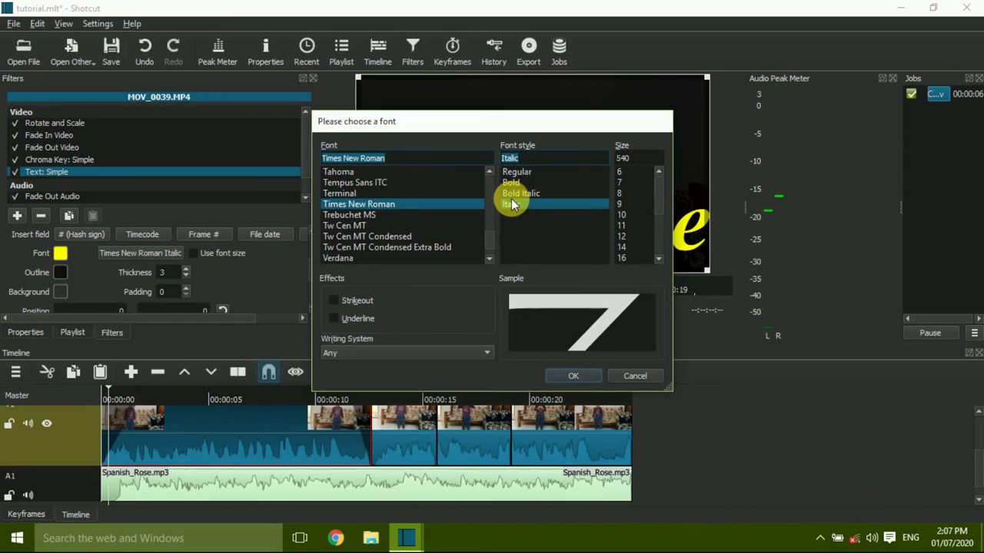
left_click_drag(655, 198, 660, 212)
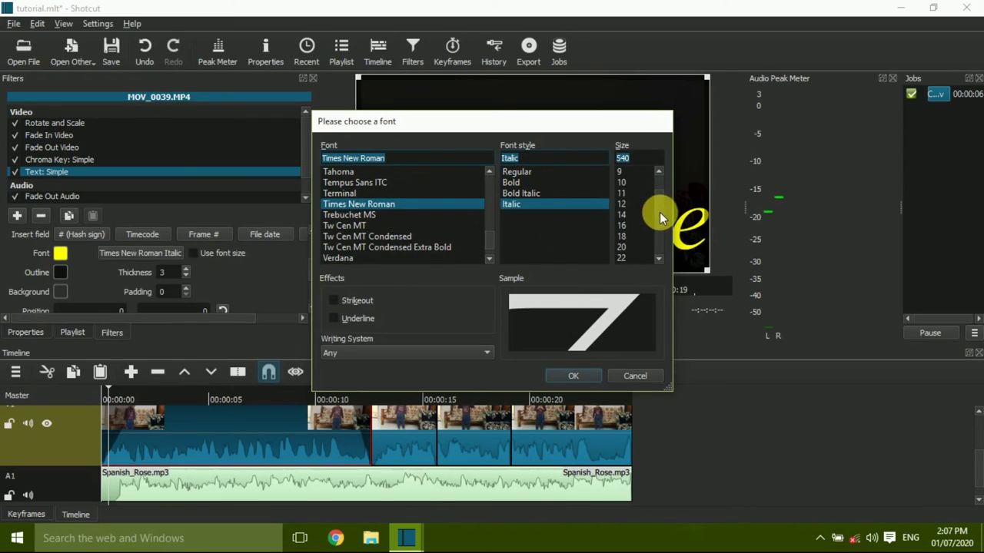
left_click(624, 204)
left_click(627, 220)
left_click(618, 246)
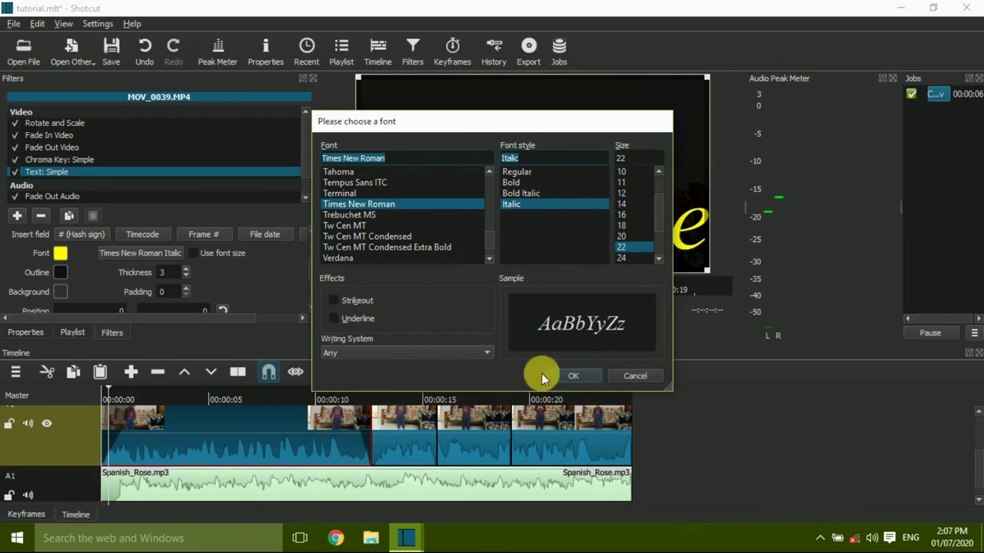
left_click(570, 375)
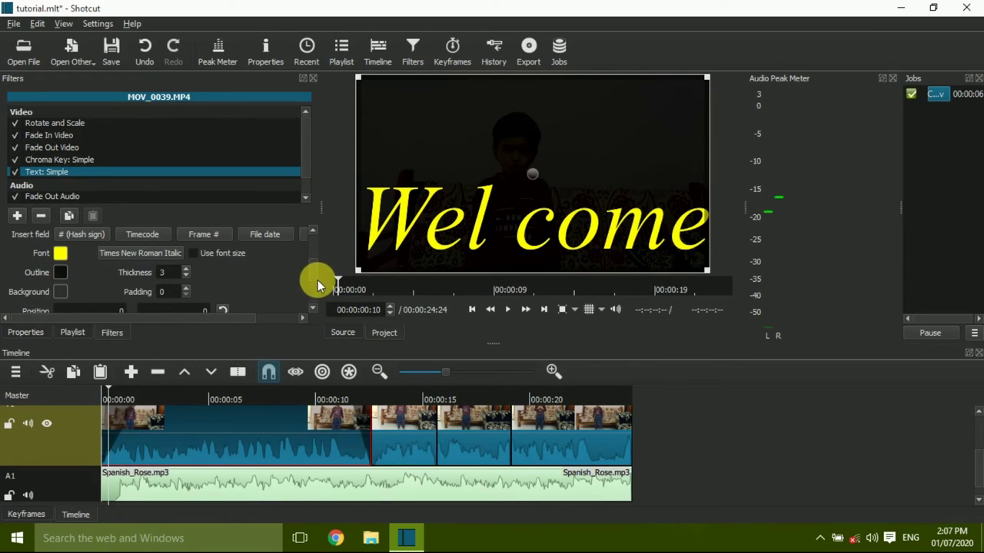
- Align the "Wel come" text with horizontal fit Left and vertical fit Bottom
left_click_drag(312, 272, 312, 296)
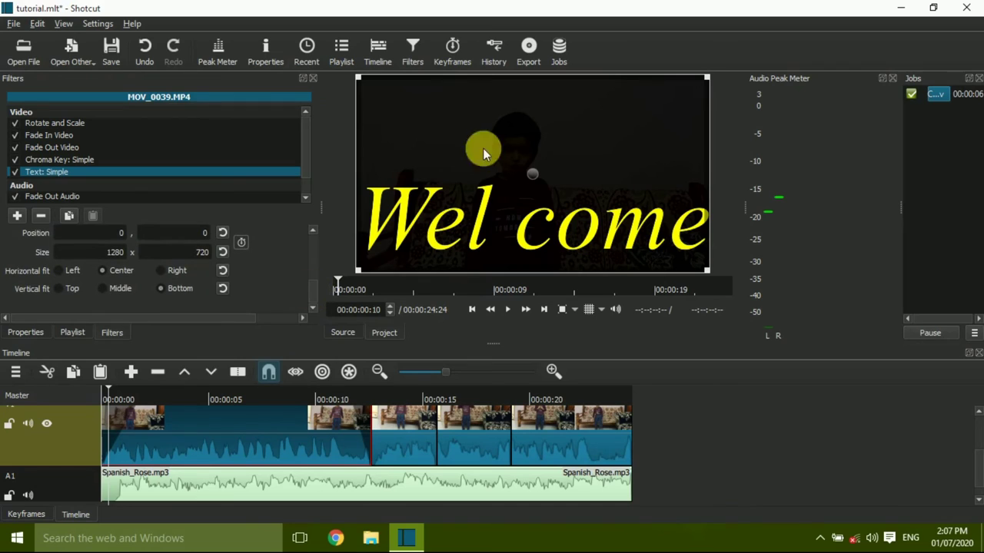
left_click(56, 271)
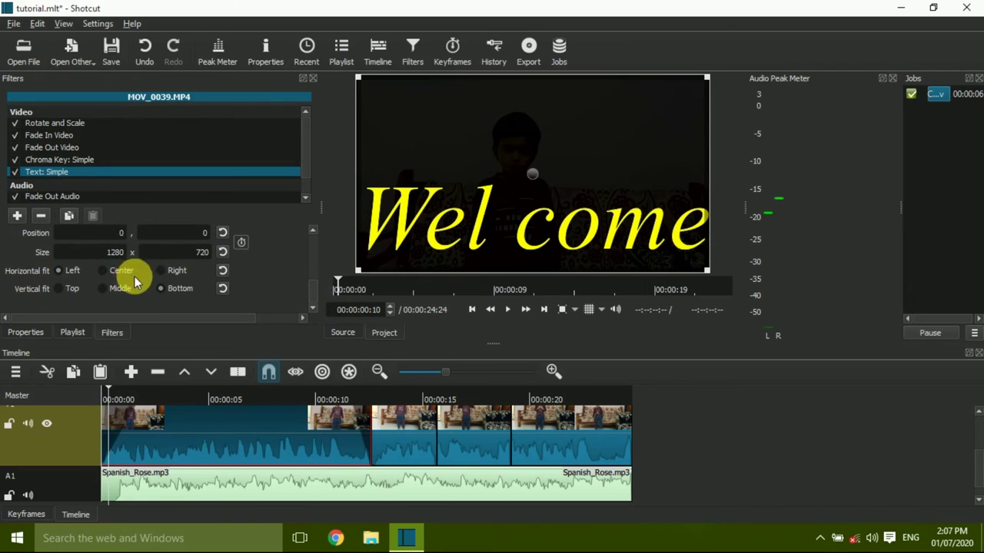
left_click(105, 291)
left_click(170, 289)
left_click(64, 288)
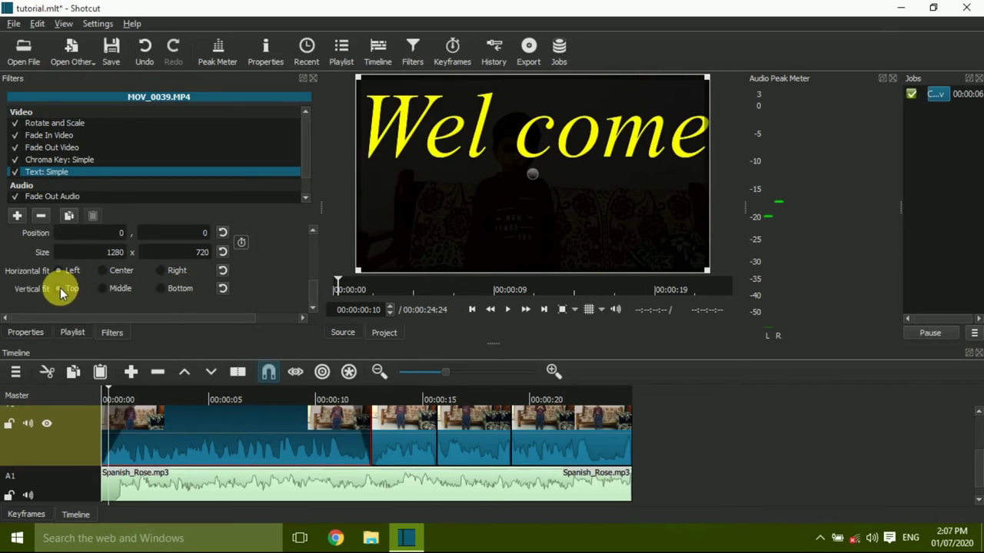
left_click(163, 289)
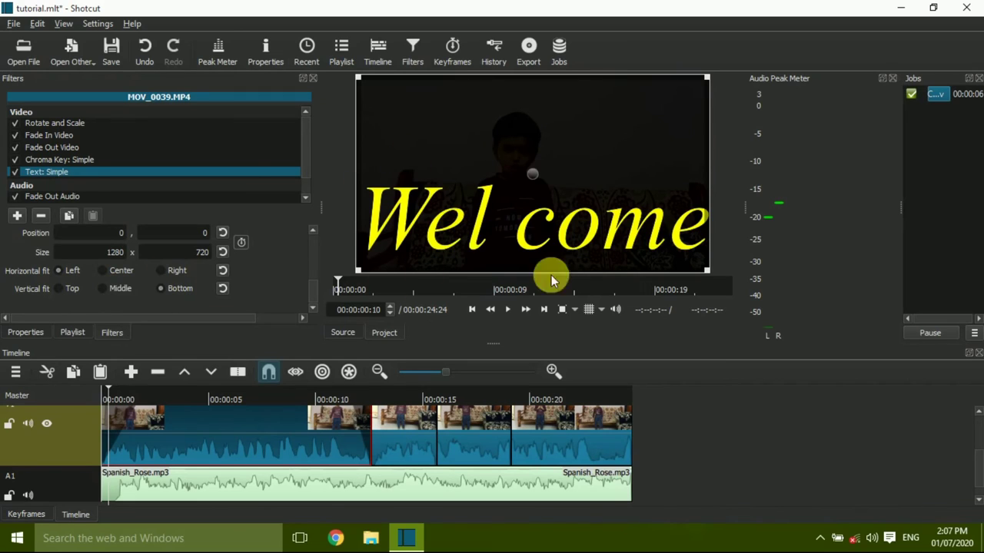
- Resize the "Wel come" text frame in the preview to about 1264 x 725 and play the opening clip from near its start
left_click(710, 80)
left_click_drag(709, 80, 598, 232)
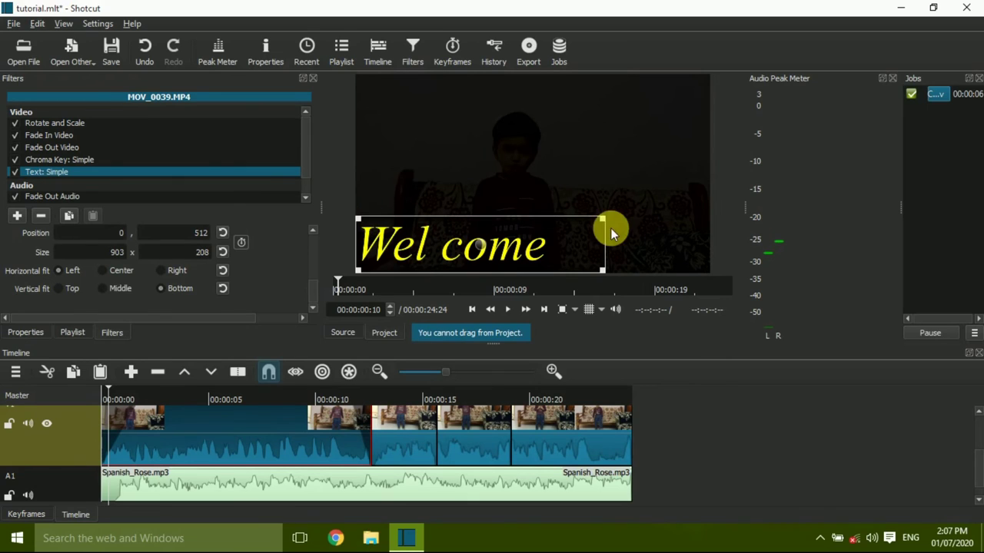
left_click_drag(601, 220, 712, 79)
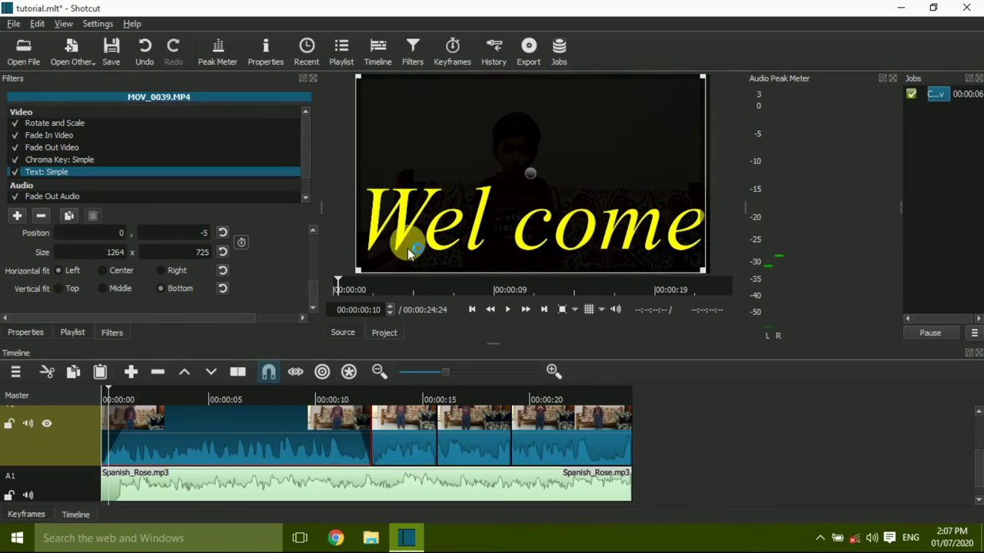
left_click(106, 394)
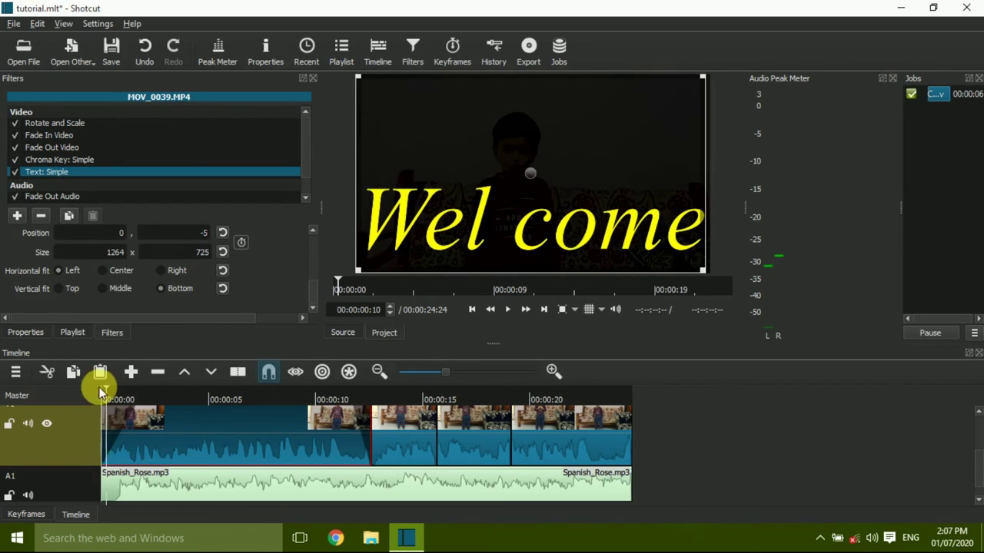
left_click(509, 311)
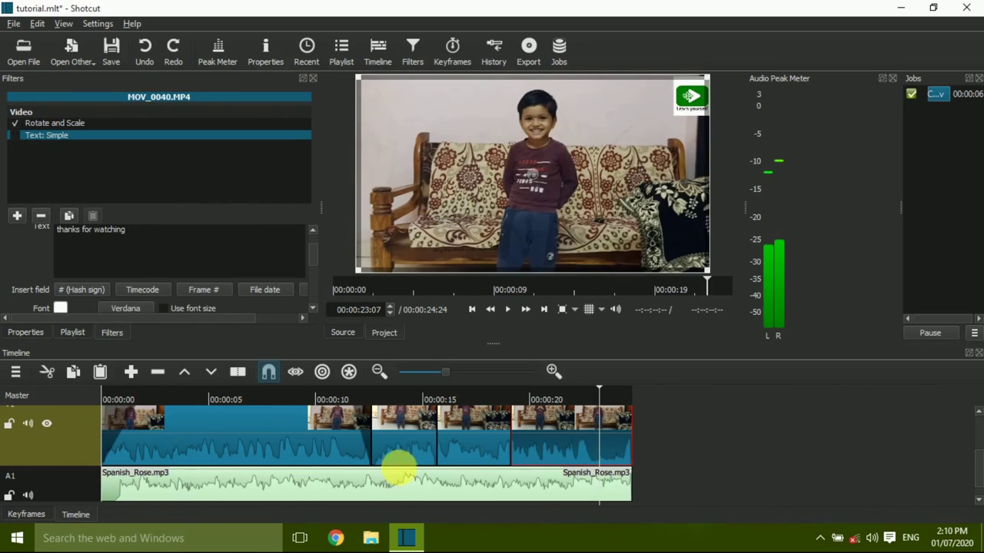
- Split the last MOV_0040.MP4 clip on the video track at 00:00:23:12
left_click(553, 371)
left_click(551, 371)
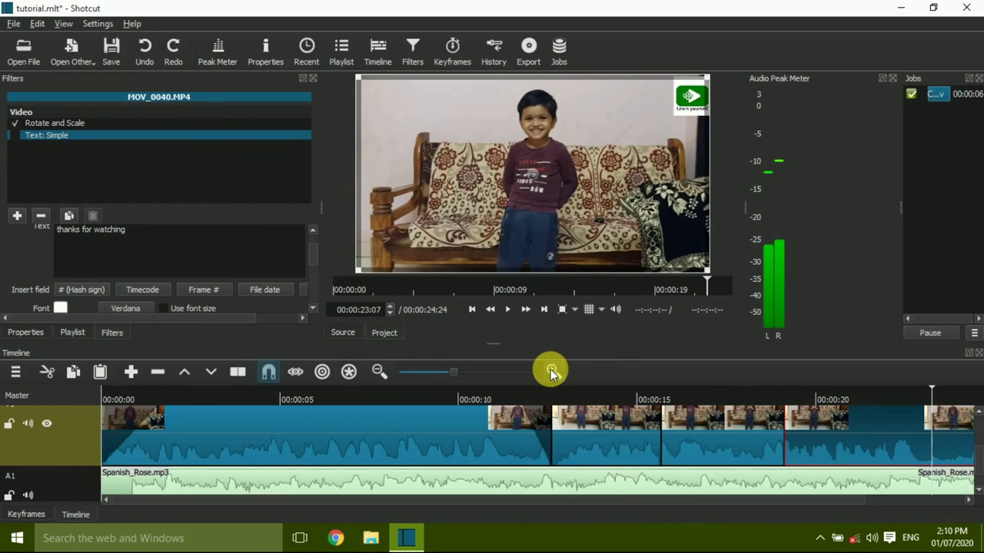
left_click(377, 371)
left_click(378, 371)
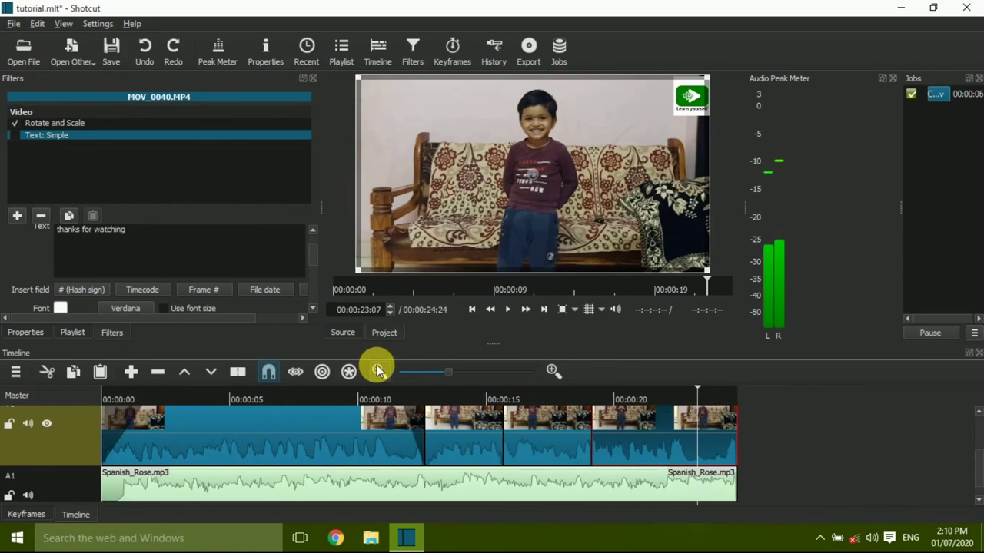
left_click(377, 371)
left_click(551, 371)
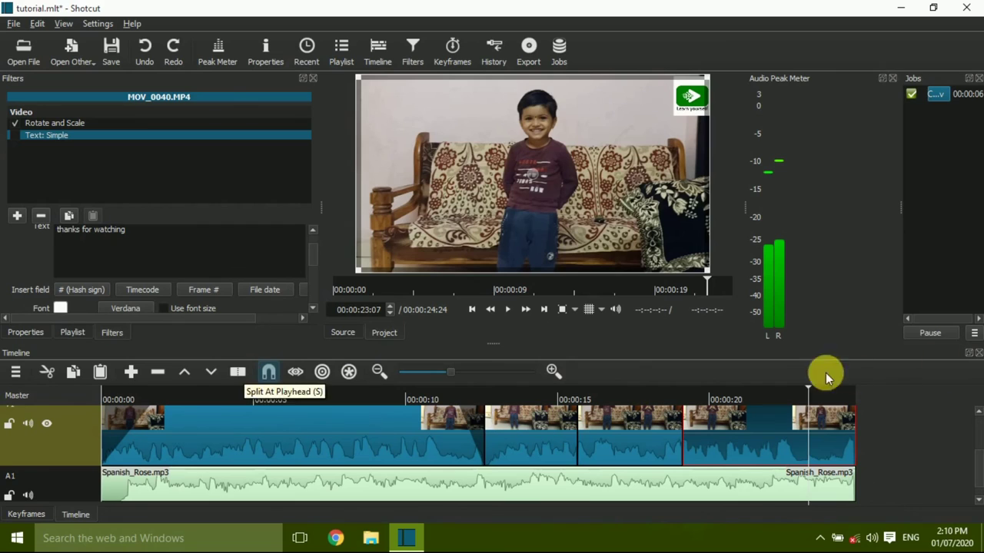
left_click_drag(807, 387, 813, 386)
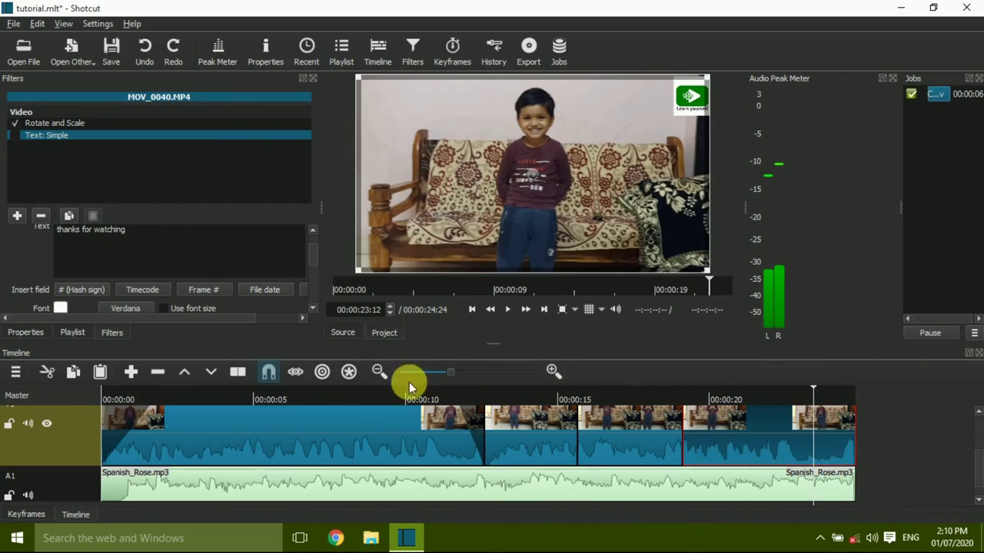
left_click(228, 371)
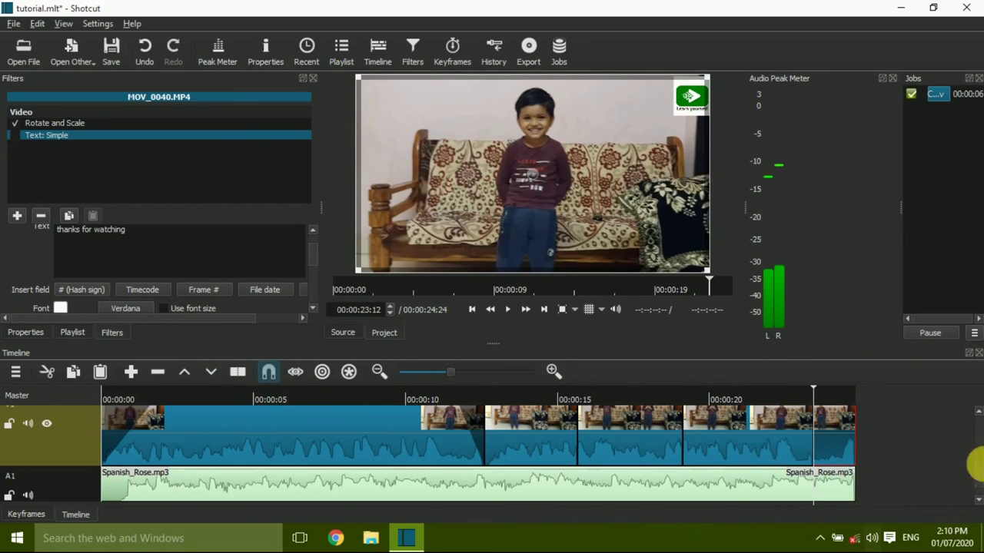
- Add a Text: Simple filter to the final MOV_0040.MP4 segment after the split
left_click(843, 454)
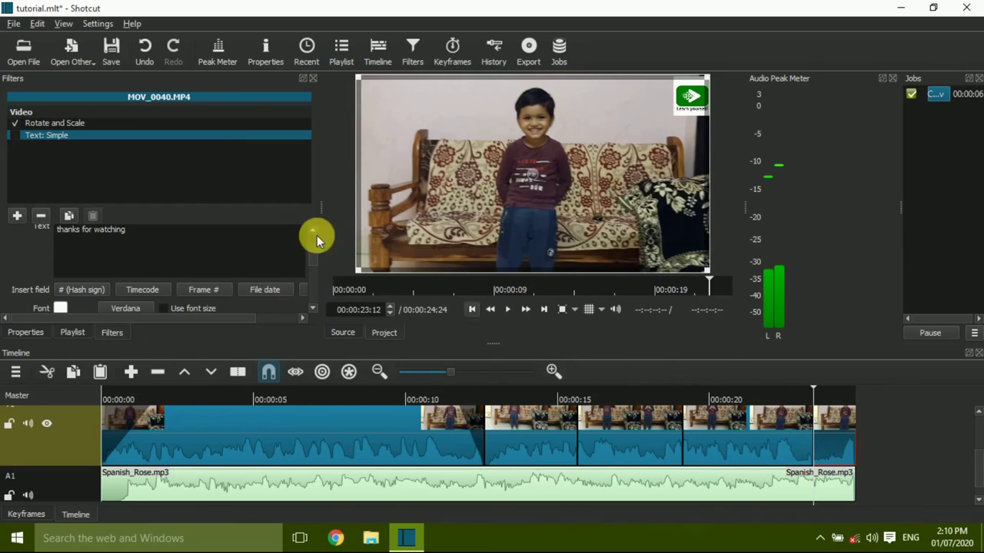
left_click(16, 216)
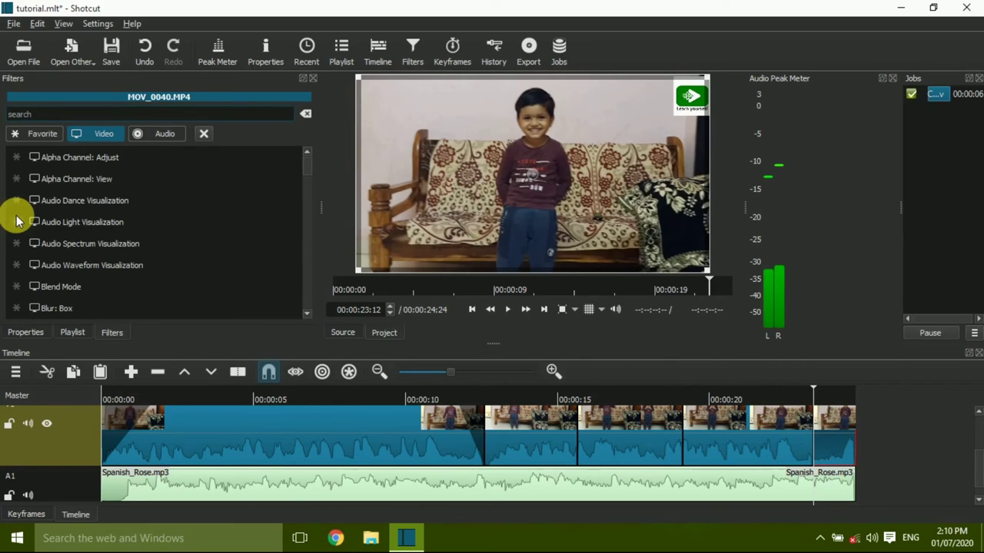
scroll(16, 221, "down", 3)
type("simp")
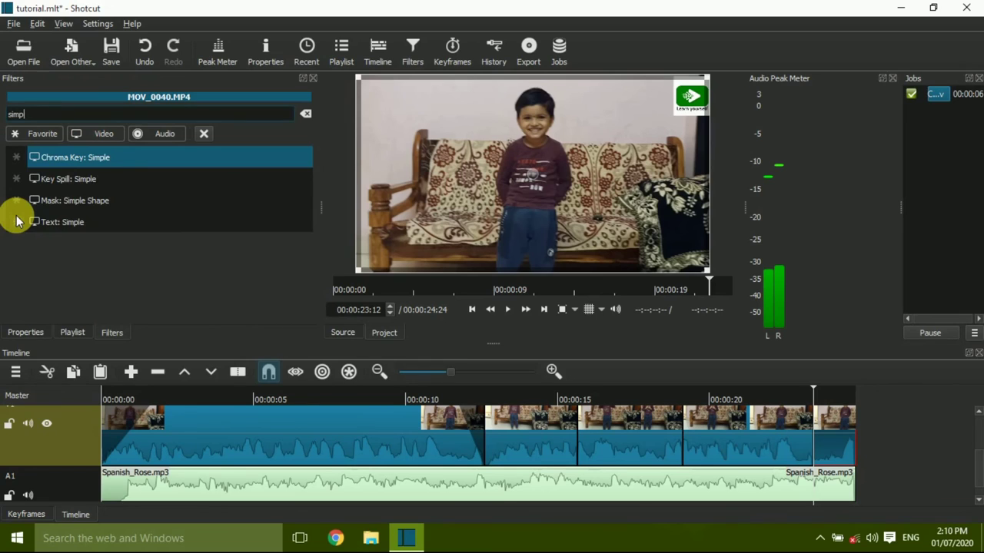
left_click(44, 223)
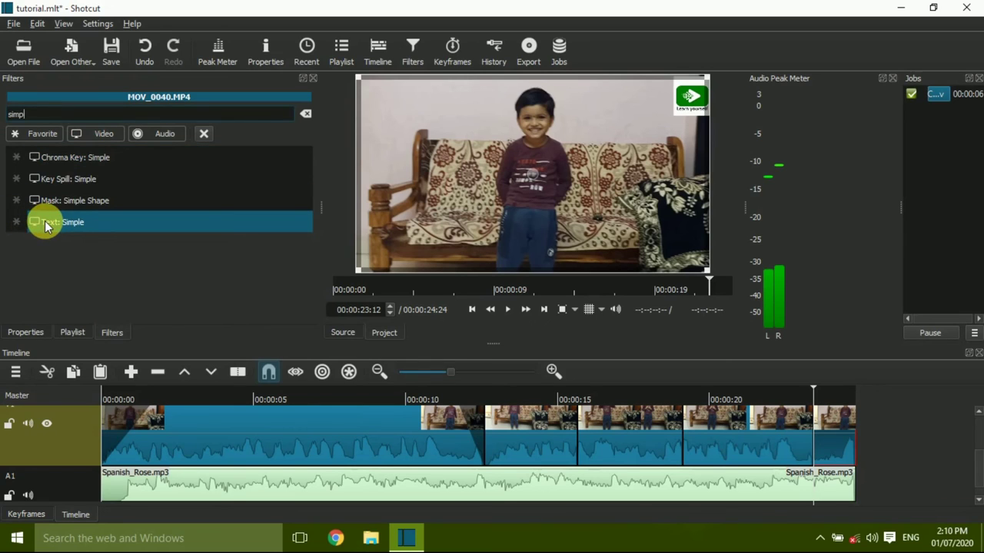
left_click(44, 223)
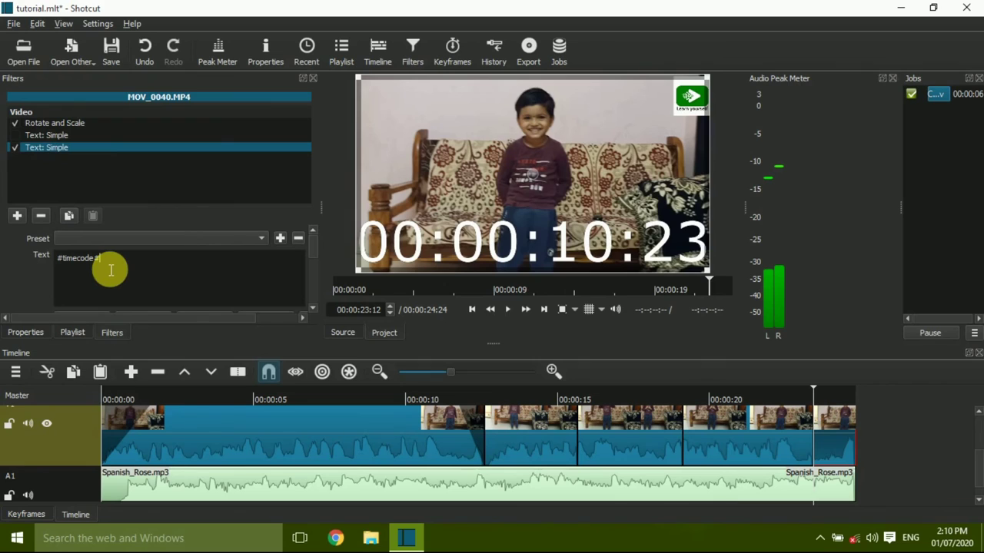
- Replace the new text filter's default timecode field with the text "Thanks for watching"
key("BackSpace")
key("BackSpace")
key("BackSpace")
key("BackSpace")
key("BackSpace")
key("BackSpace")
key("BackSpace")
key("BackSpace")
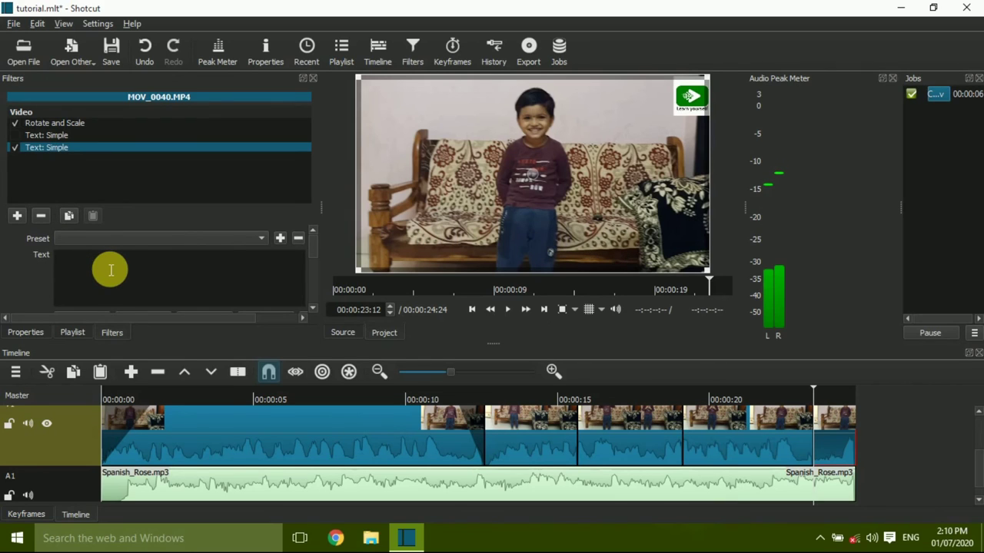
type("Than")
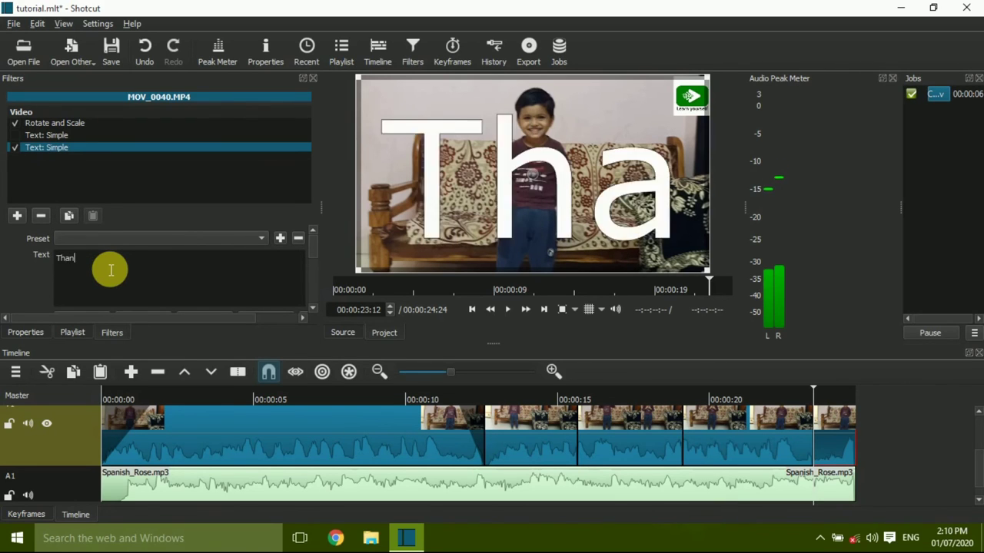
type("ks for ")
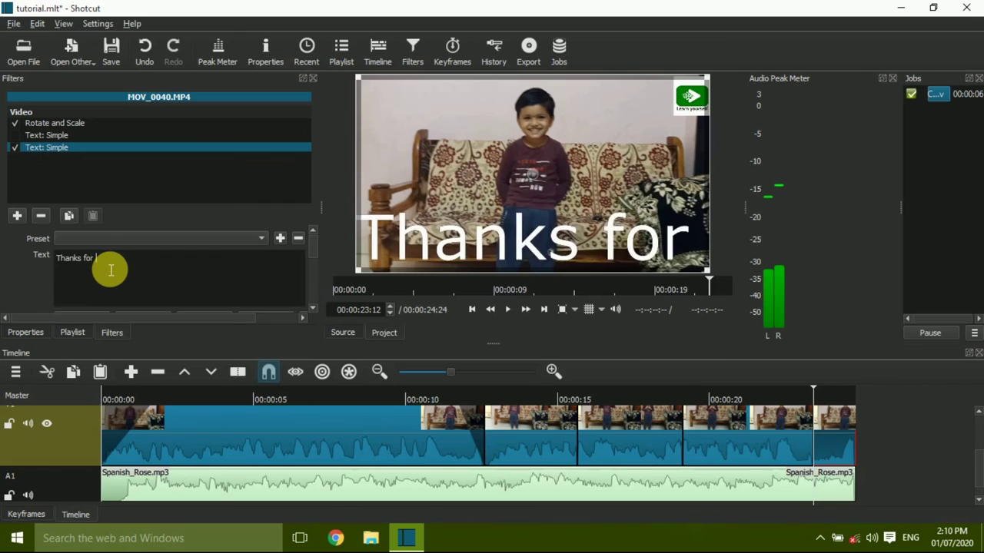
type("watching")
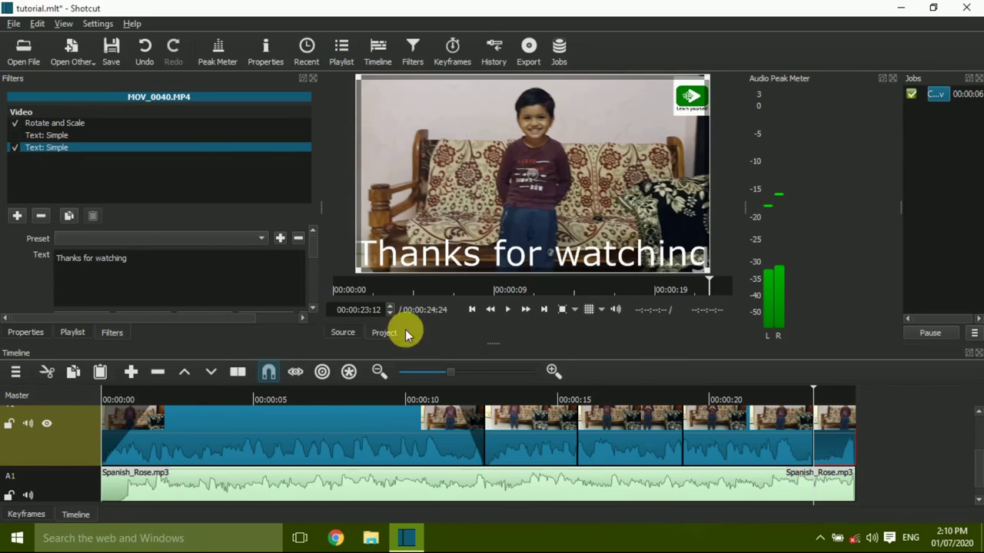
- Set the font color of the "Thanks for watching" text to orange (#ff5500)
scroll(311, 251, "down", 2)
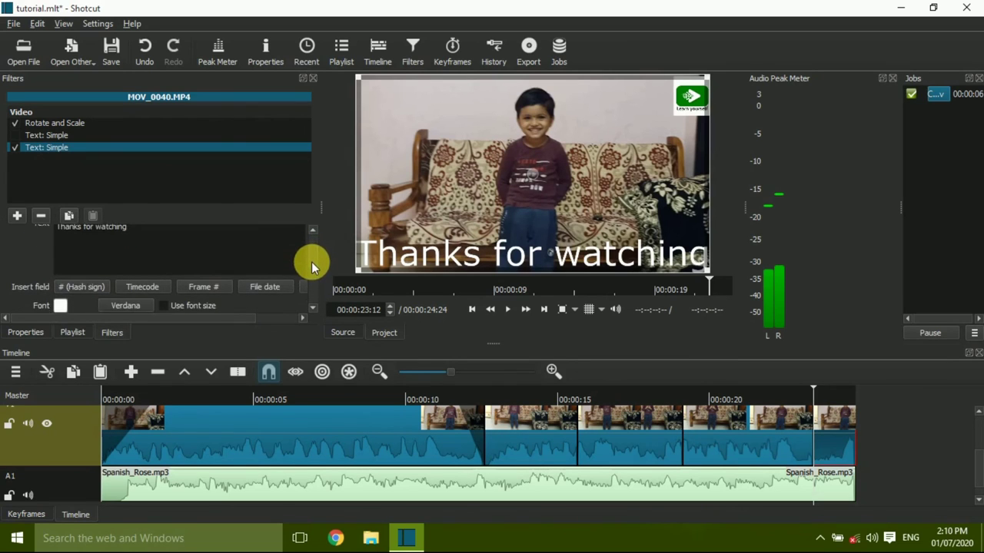
left_click(59, 282)
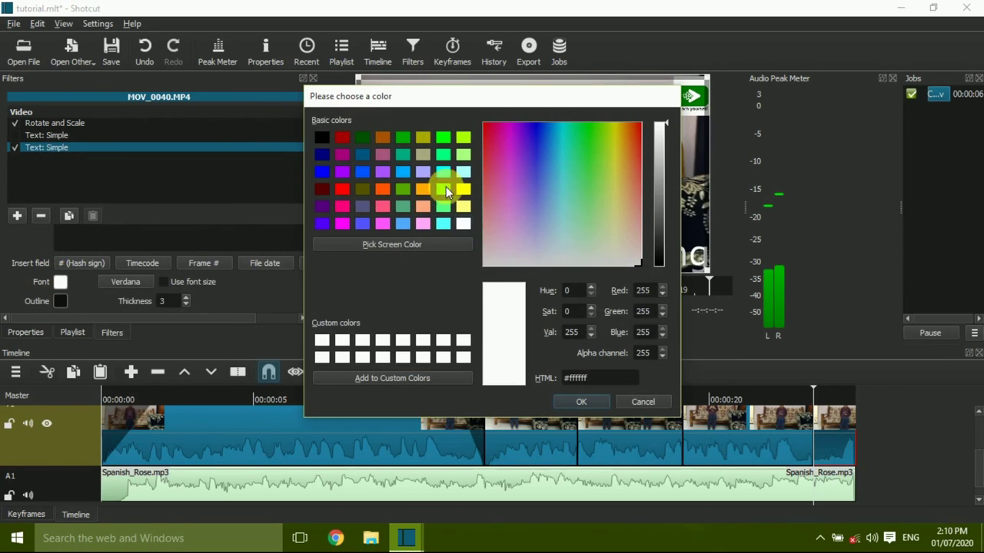
left_click(383, 188)
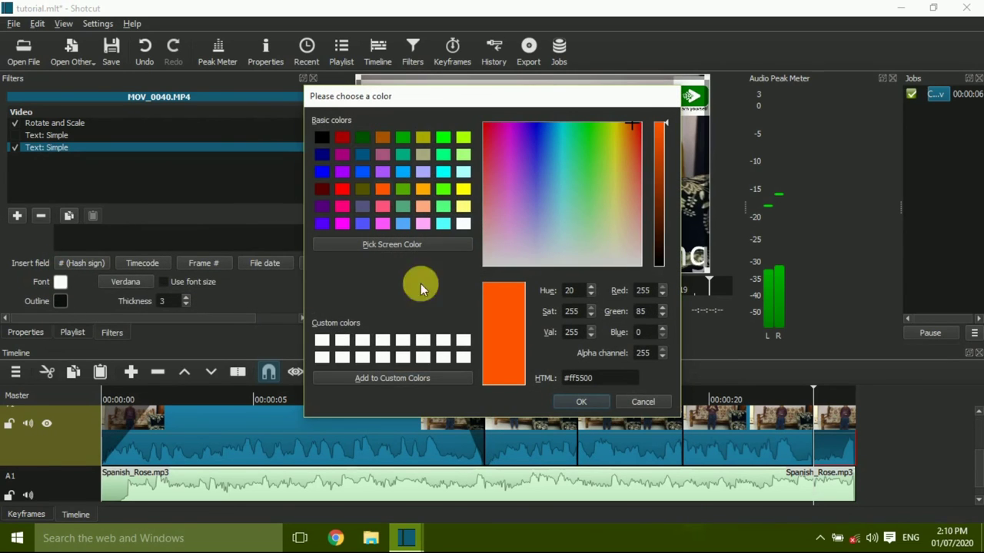
left_click(576, 400)
- Change the font of the "Thanks for watching" text to Goudy Old Style, Italic, size 22
left_click(136, 283)
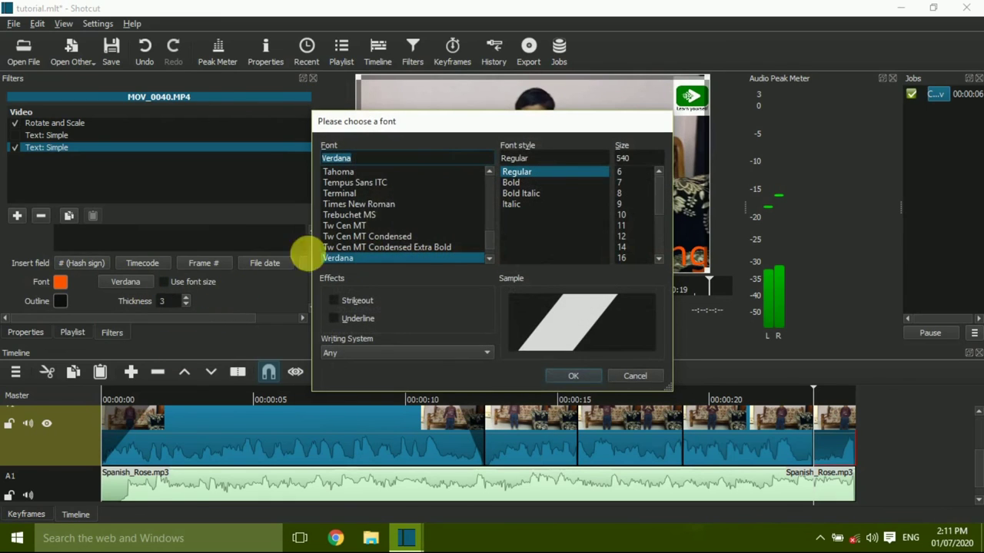
scroll(484, 234, "up", 10)
left_click(379, 215)
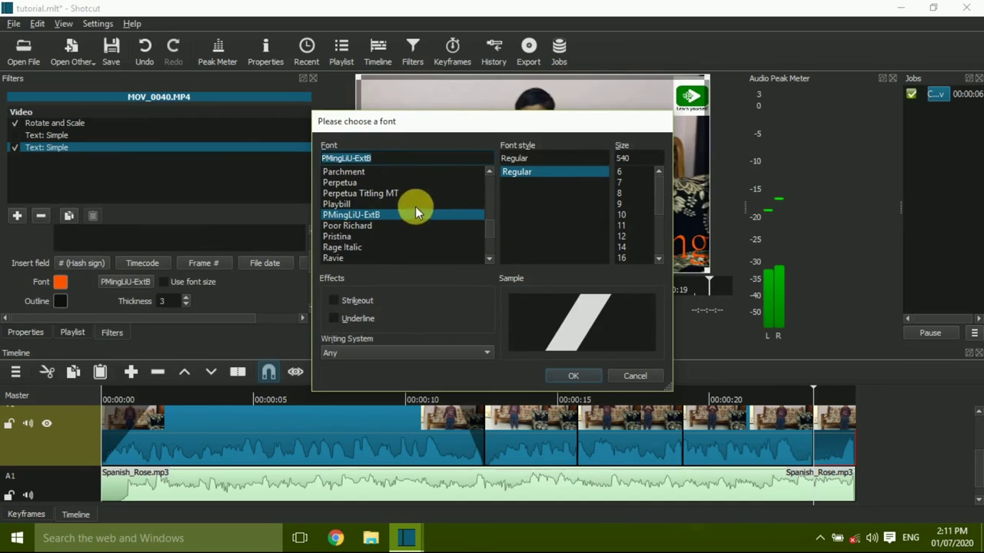
left_click(379, 193)
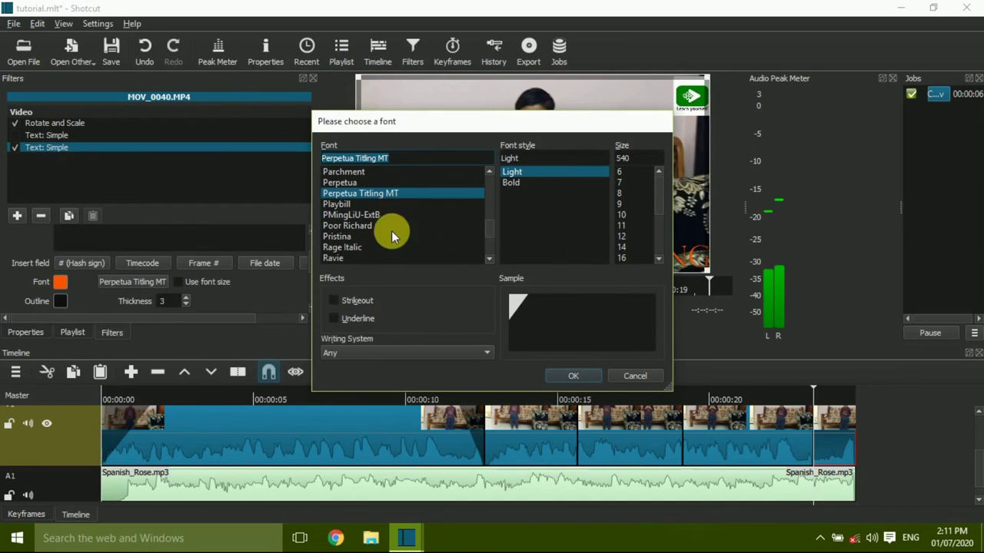
scroll(490, 231, "up", 2)
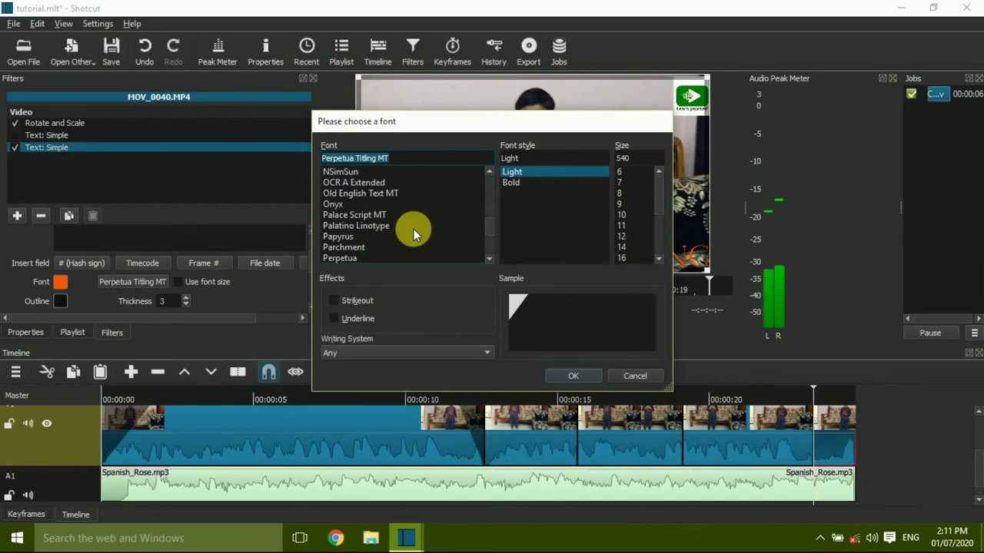
left_click(337, 236)
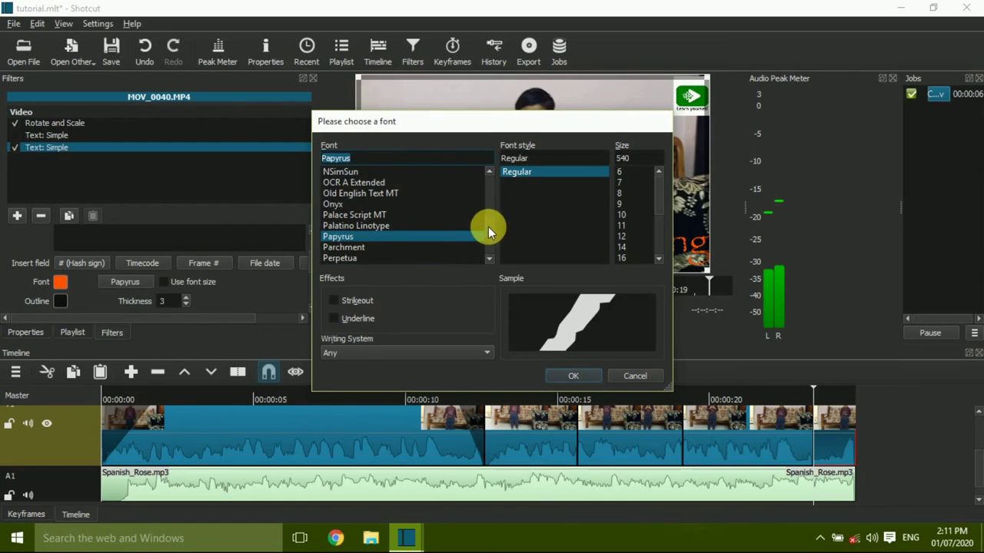
scroll(490, 219, "up", 20)
left_click(327, 216)
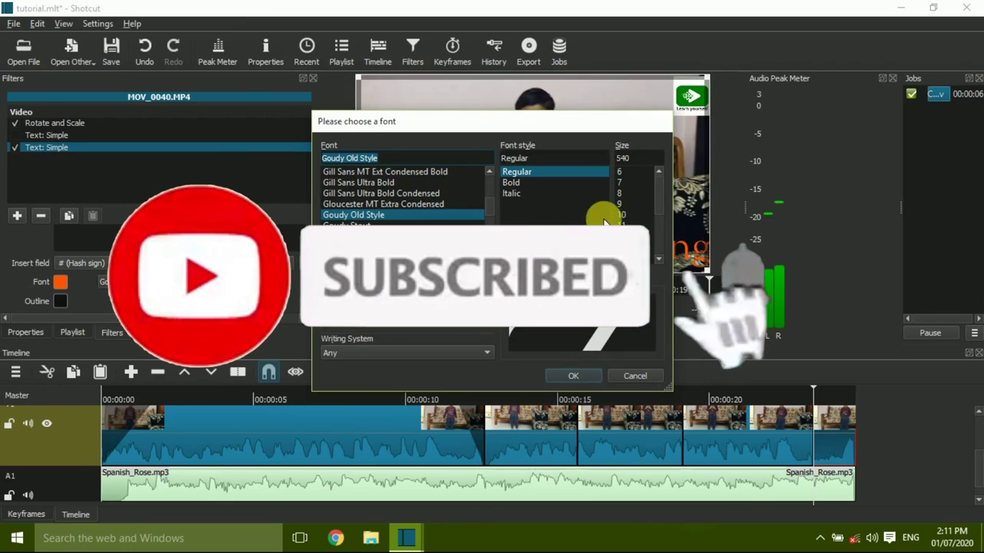
scroll(660, 196, "down", 1)
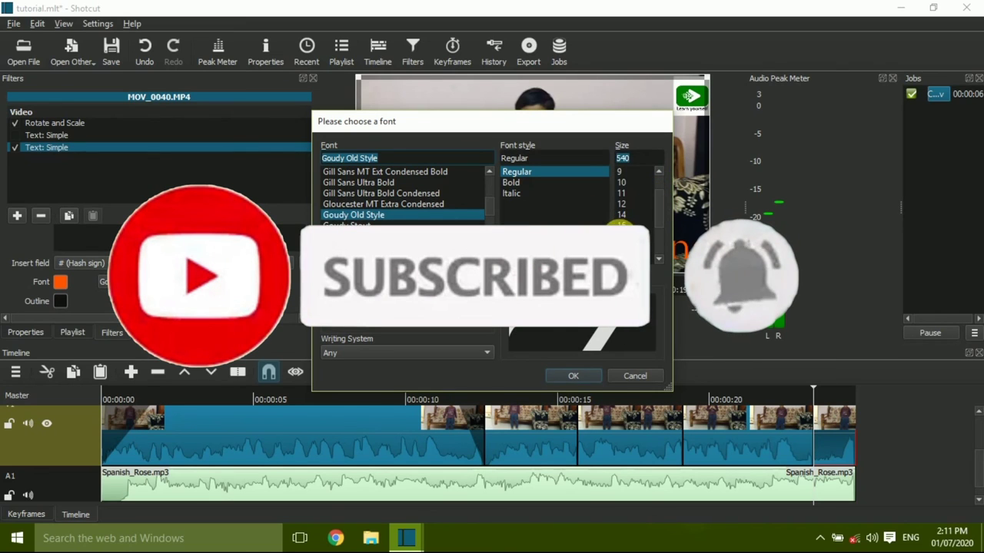
left_click(642, 235)
left_click(623, 236)
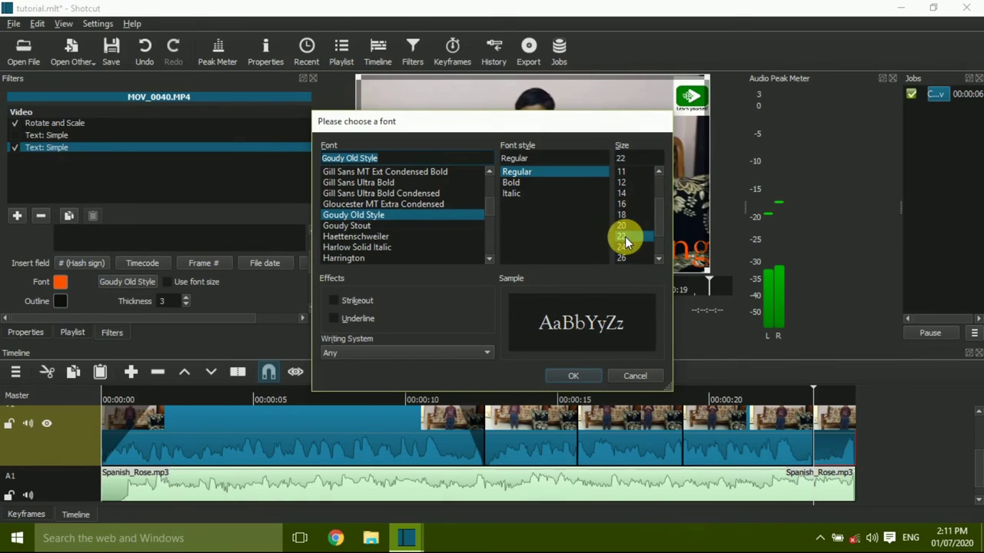
left_click(517, 196)
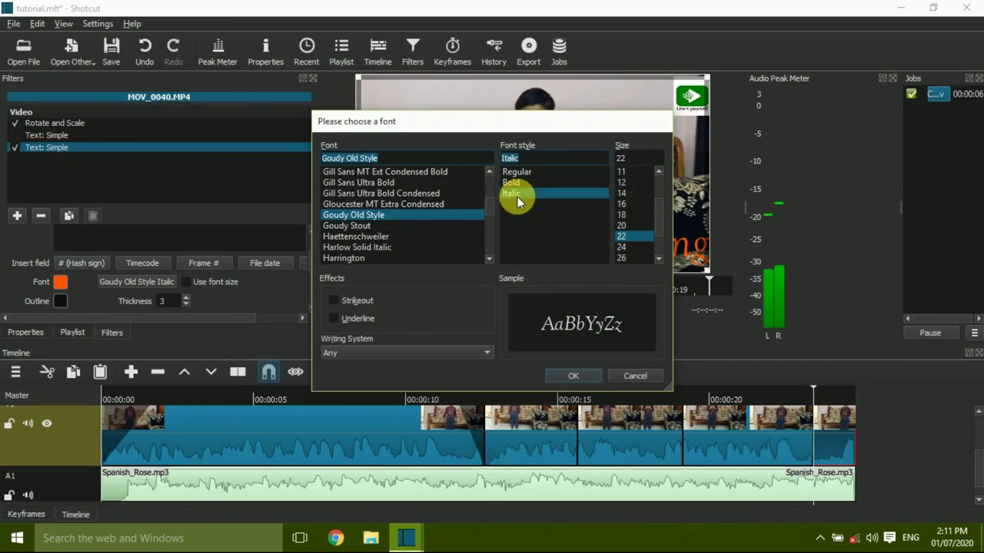
left_click(576, 376)
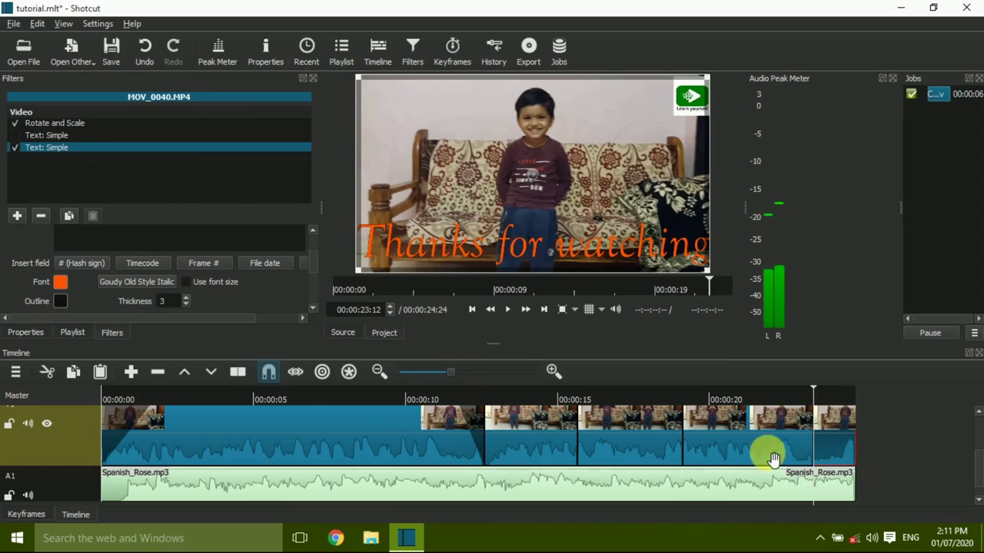
- Play the timeline from just before the last split to preview the closing text
left_click_drag(813, 392, 788, 393)
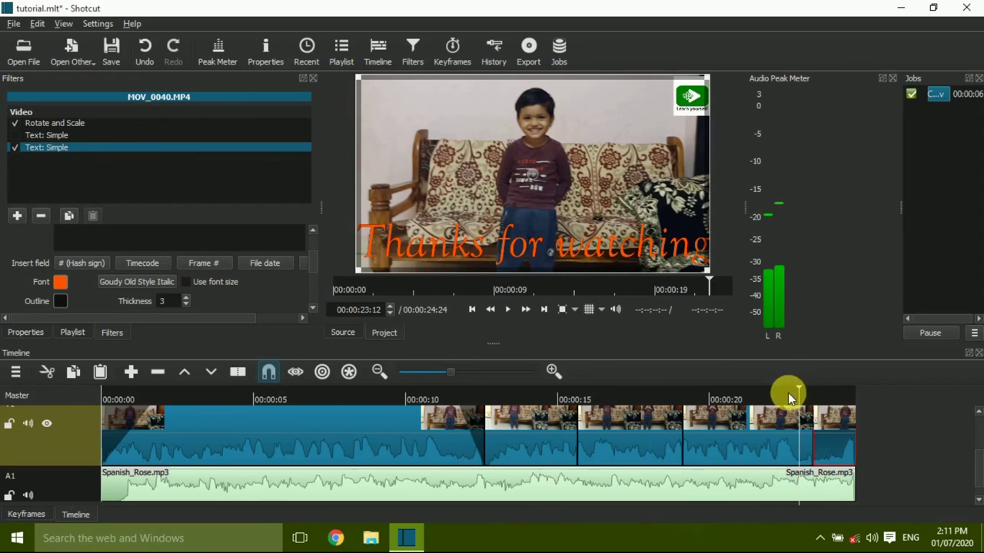
left_click(509, 309)
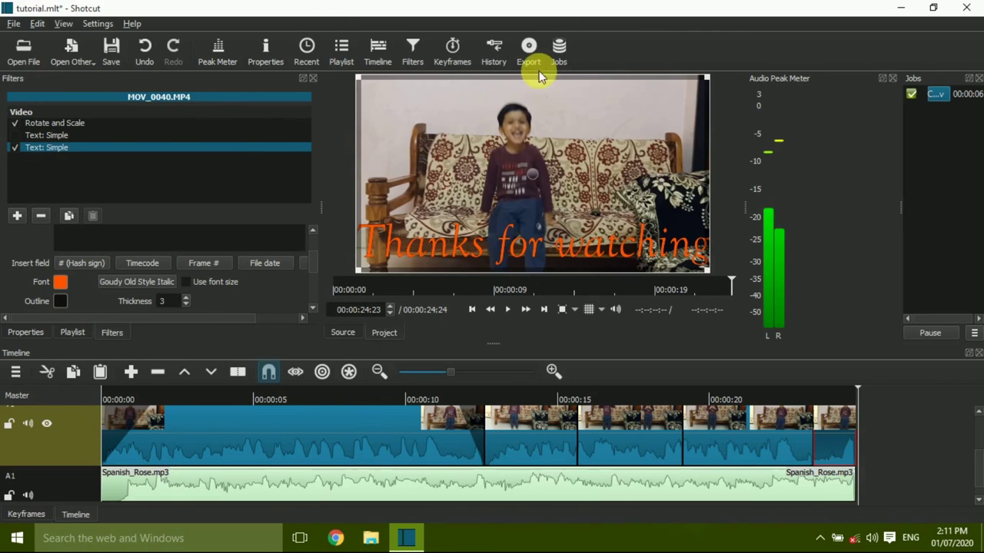
- Export the timeline with the default settings as an mp4 file named "tutorial" to the Desktop
left_click(528, 53)
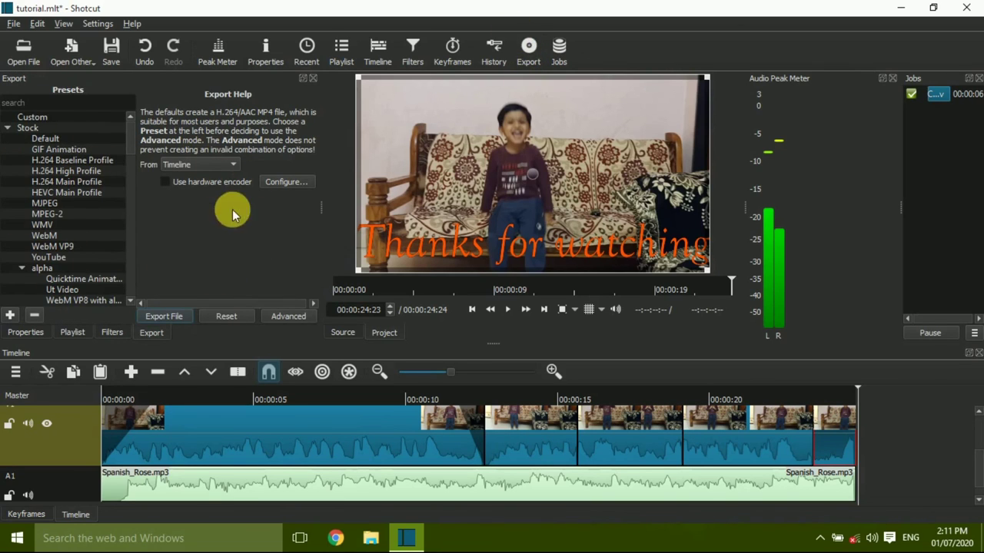
left_click(163, 318)
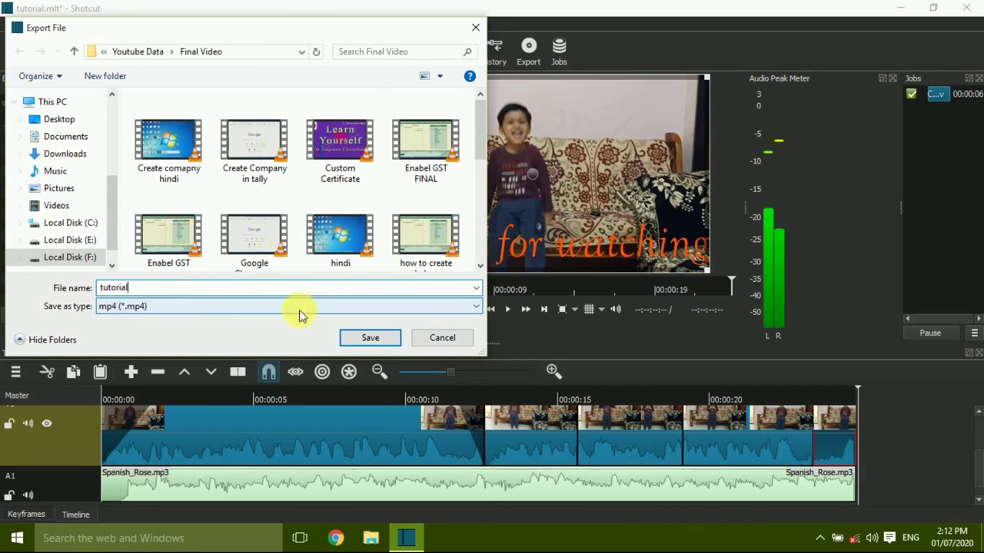
left_click(61, 123)
left_click(371, 337)
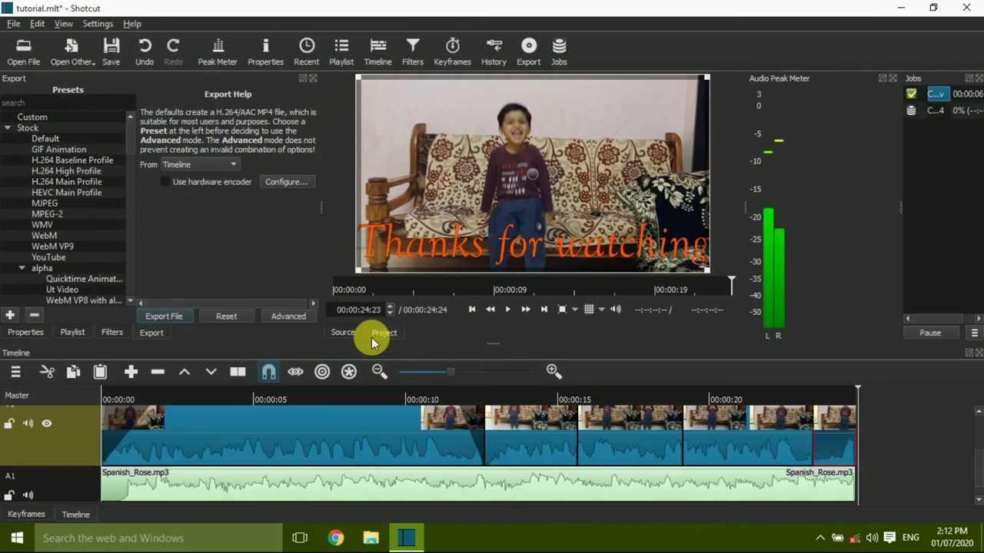